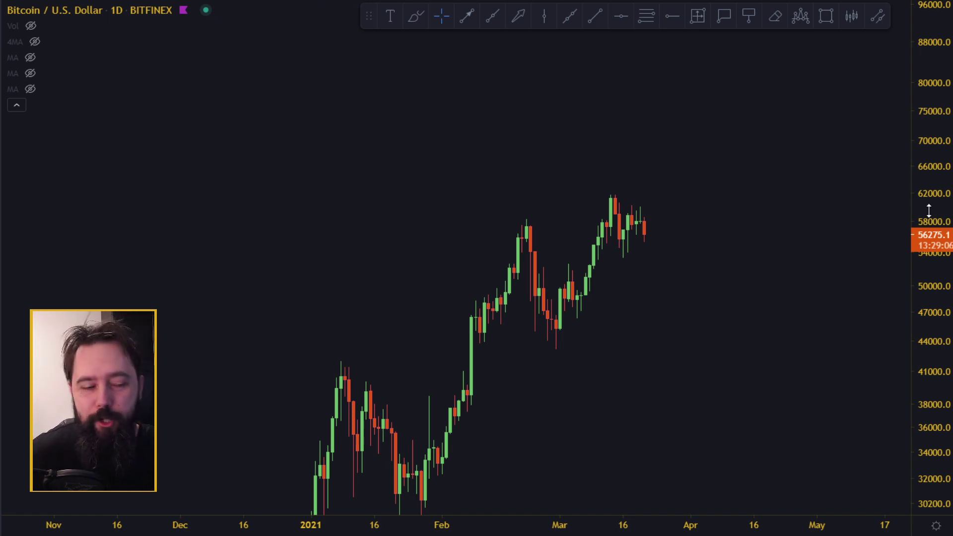
# Show the first MA indicator listed below 4MA and compare its line with the latest daily candles.
pyautogui.moveTo(937, 109); pyautogui.dragTo(934, 266)
pyautogui.moveTo(775, 304); pyautogui.dragTo(829, 213)
pyautogui.scroll(1, 830, 212)
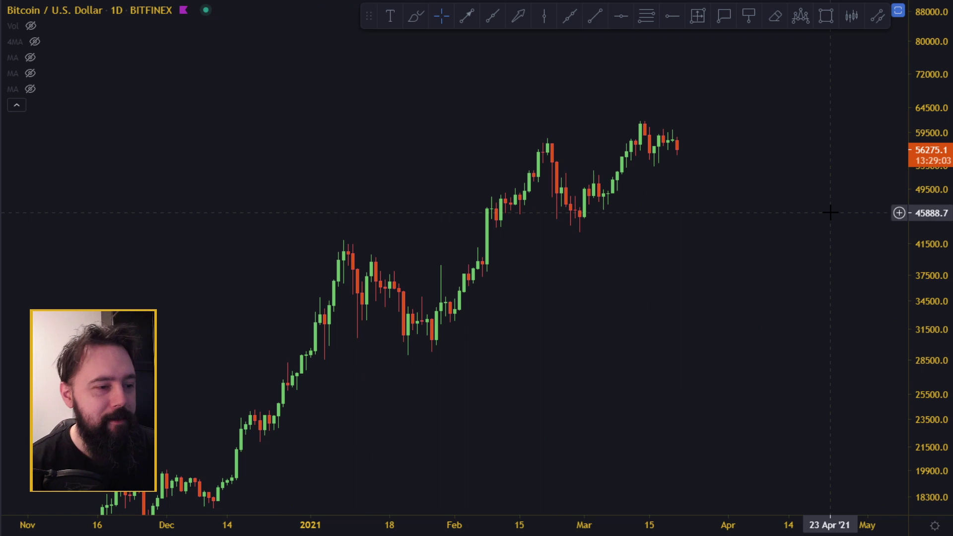
pyautogui.click(30, 57)
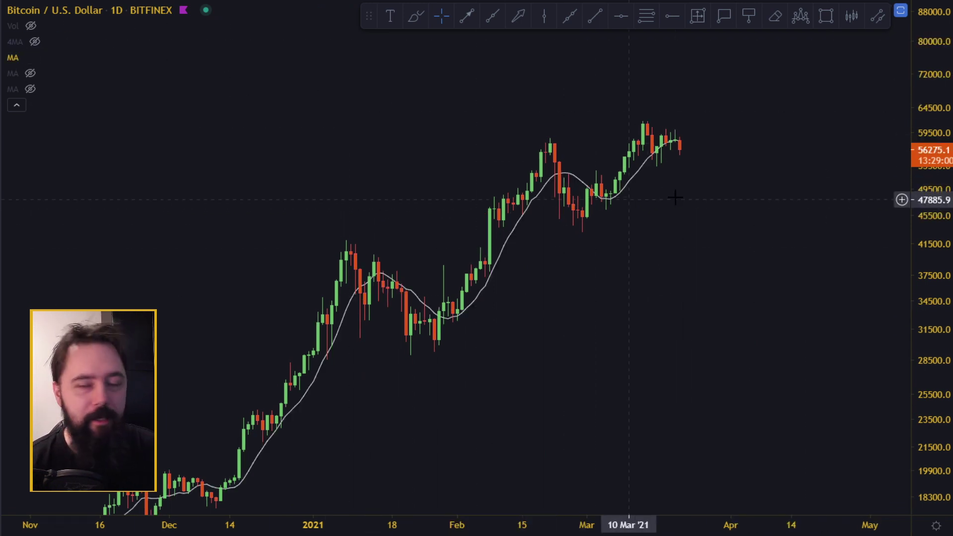
pyautogui.scroll(1, 822, 220)
pyautogui.scroll(3, 823, 220)
pyautogui.moveTo(924, 251); pyautogui.dragTo(925, 118)
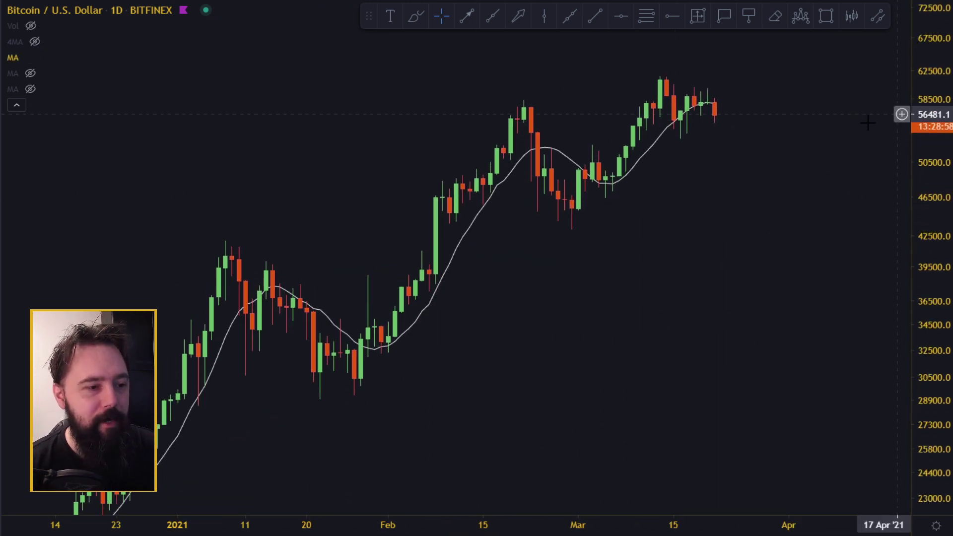
pyautogui.moveTo(862, 149); pyautogui.dragTo(881, 219)
pyautogui.moveTo(918, 251); pyautogui.dragTo(941, 143)
pyautogui.scroll(4, 794, 198)
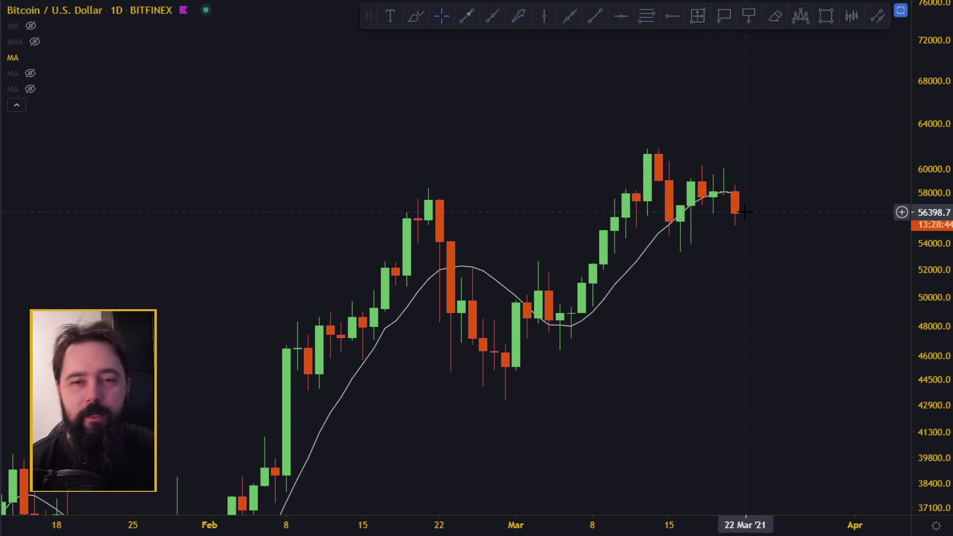
# Show the 4MA indicator to compare its averages with price, and hide both 4MA and the first MA.
pyautogui.click(38, 39)
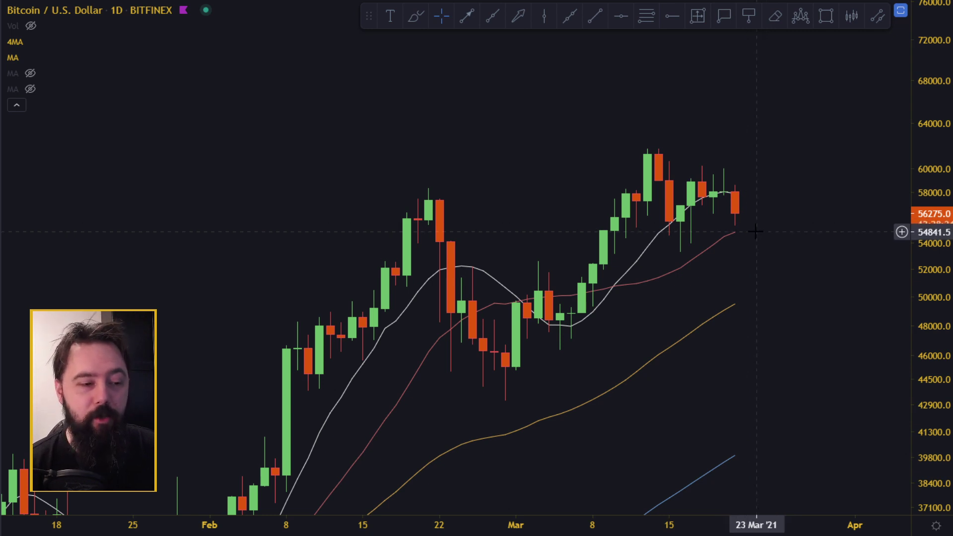
pyautogui.scroll(-2, 827, 238)
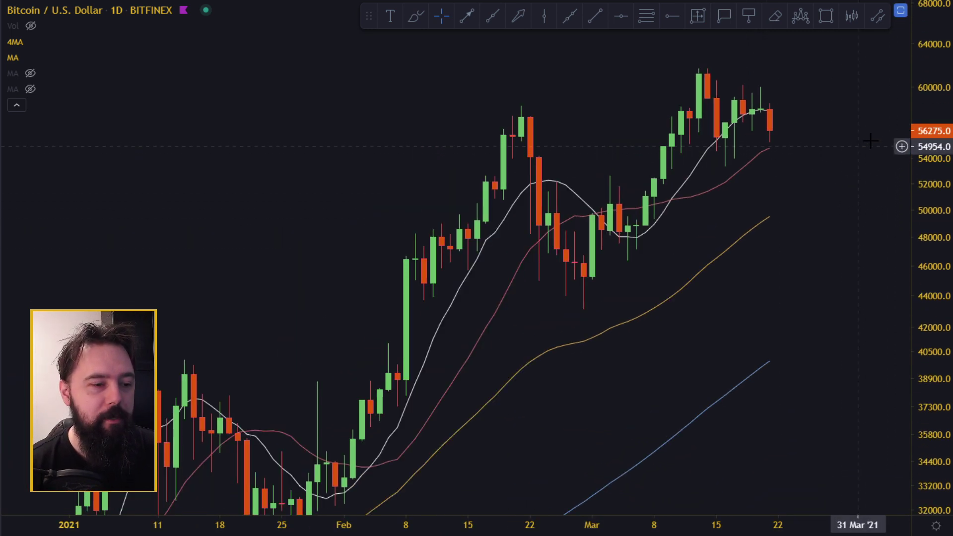
pyautogui.moveTo(862, 183); pyautogui.dragTo(808, 118)
pyautogui.scroll(-5, 671, 236)
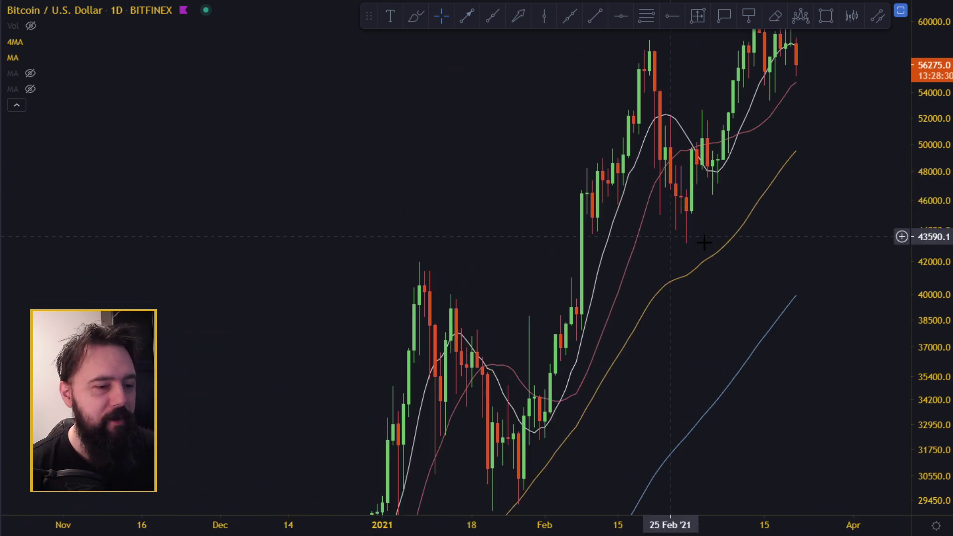
pyautogui.moveTo(930, 158); pyautogui.dragTo(949, 394)
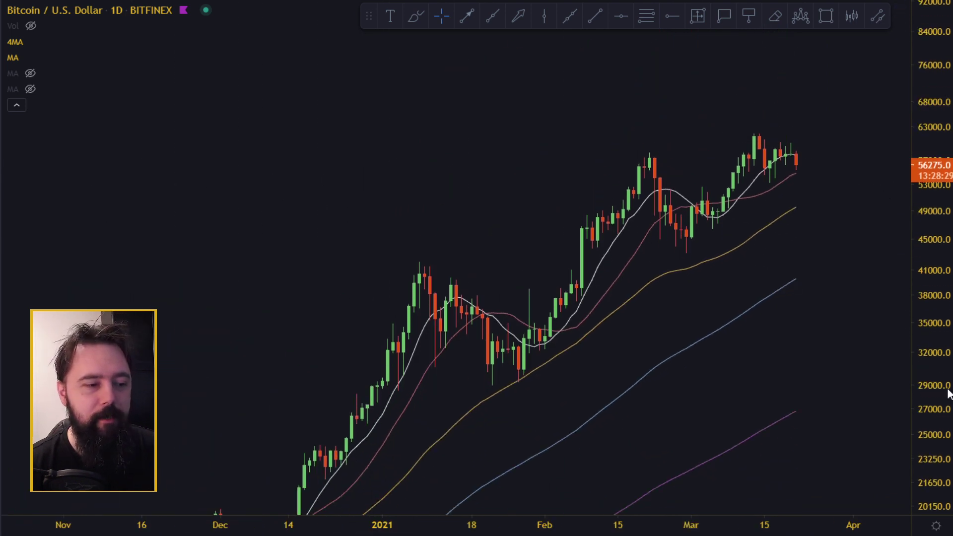
pyautogui.click(34, 42)
pyautogui.click(31, 57)
# Draw an extended trend line under the lows from about 12 December 2020 near 18,050 to 6 March 2021 near 47,159.
pyautogui.moveTo(732, 352); pyautogui.dragTo(697, 297)
pyautogui.moveTo(931, 160); pyautogui.dragTo(917, 306)
pyautogui.scroll(-5, 830, 309)
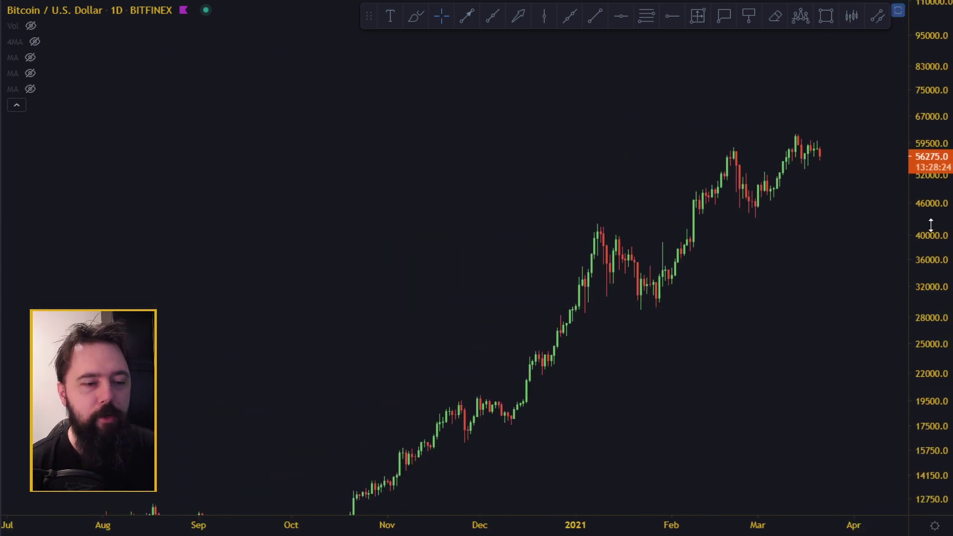
pyautogui.moveTo(930, 225); pyautogui.dragTo(894, 363)
pyautogui.moveTo(939, 315); pyautogui.dragTo(938, 236)
pyautogui.moveTo(819, 317); pyautogui.dragTo(724, 281)
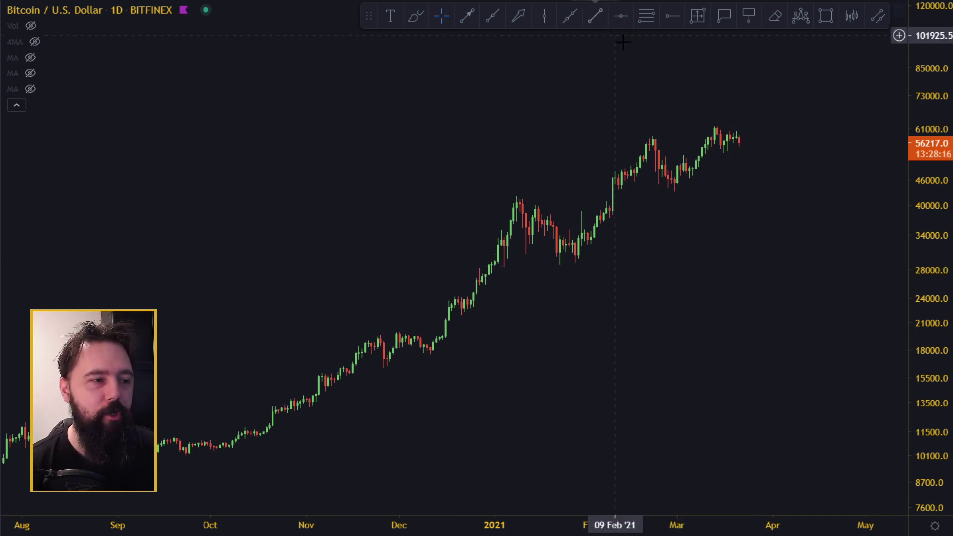
pyautogui.click(570, 16)
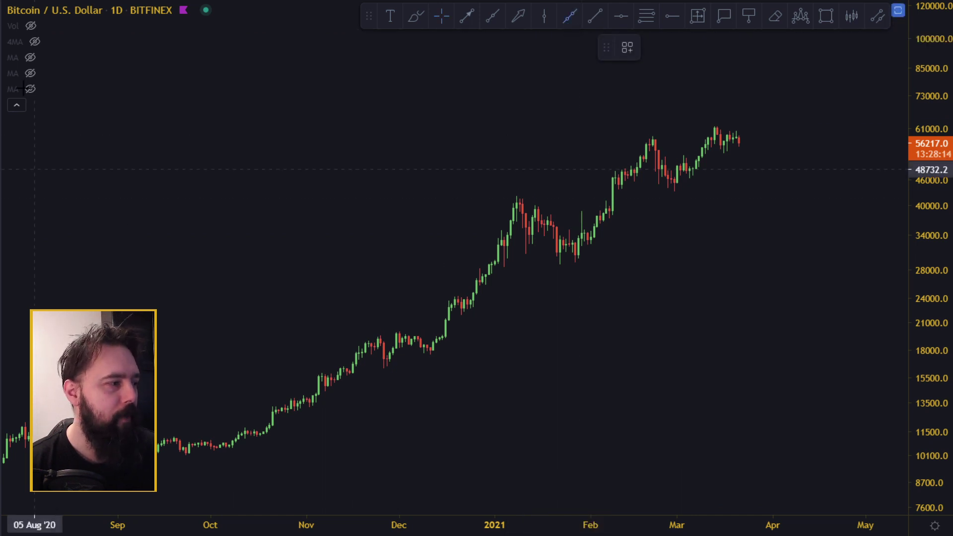
pyautogui.click(432, 356)
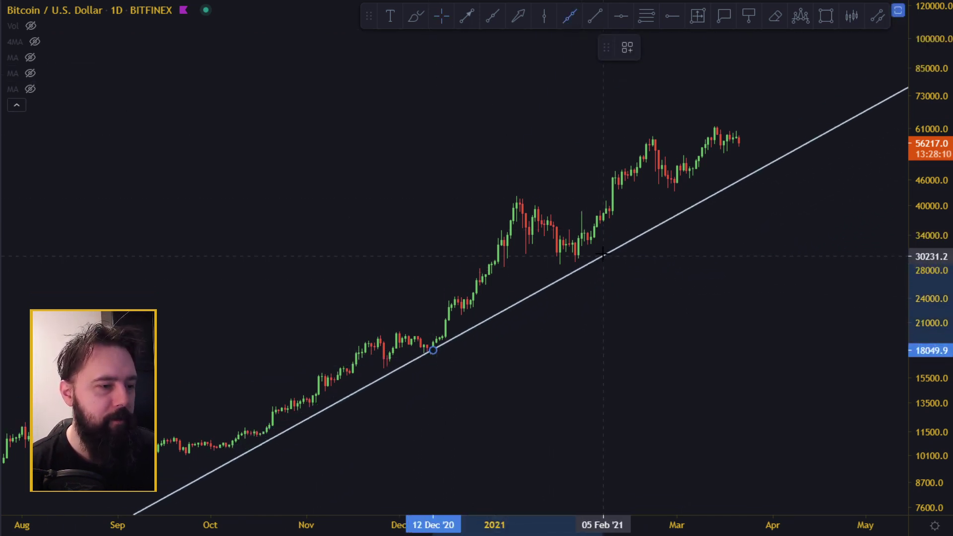
pyautogui.click(691, 180)
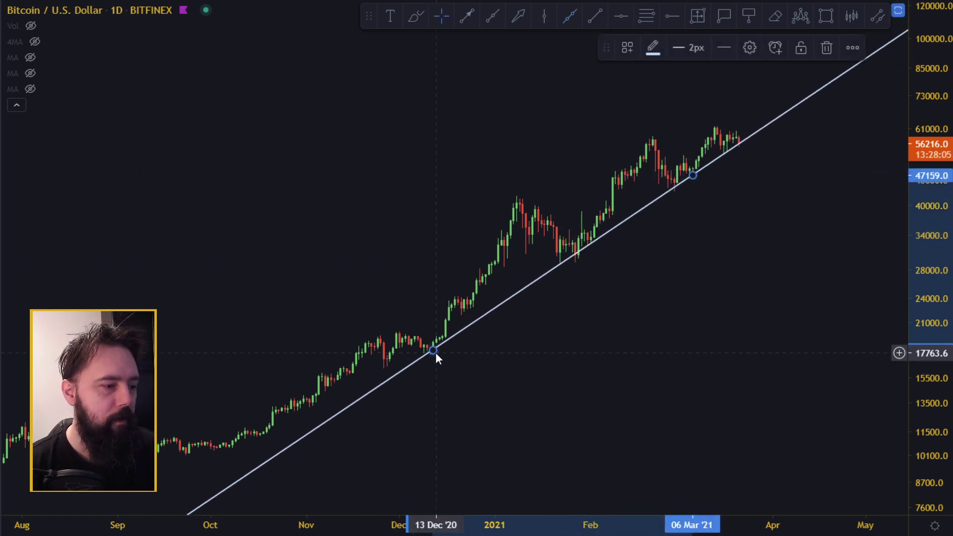
pyautogui.moveTo(433, 351); pyautogui.dragTo(430, 368)
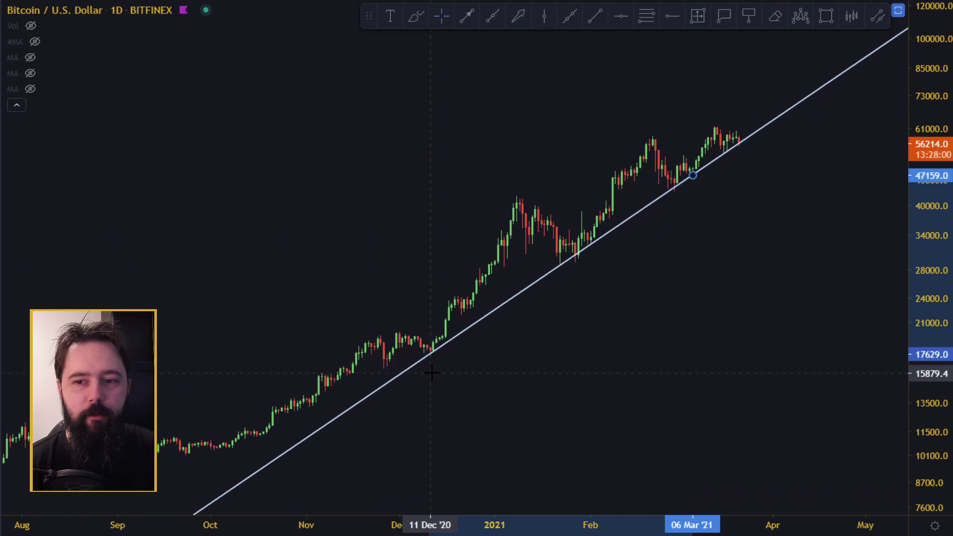
pyautogui.click(782, 189)
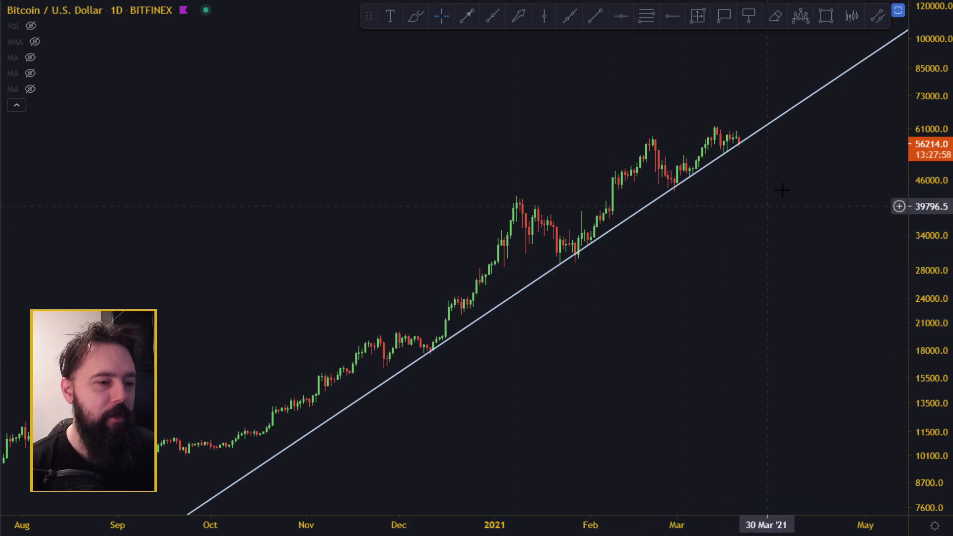
# Examine closely how the 21 March 2021 candle and the preceding lows meet the extended trend line.
pyautogui.scroll(5, 782, 190)
pyautogui.moveTo(916, 303); pyautogui.dragTo(925, 10)
pyautogui.moveTo(715, 98); pyautogui.dragTo(870, 246)
pyautogui.scroll(6, 873, 251)
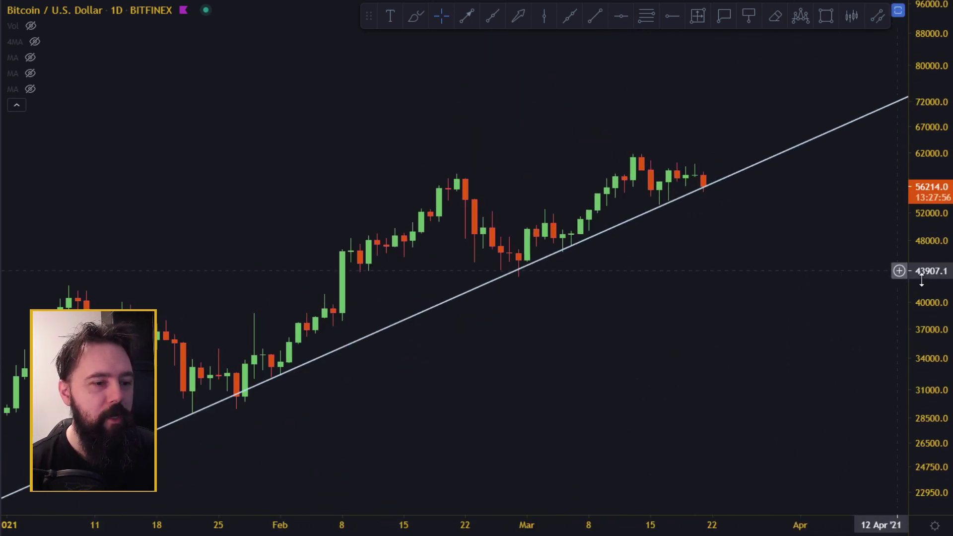
pyautogui.moveTo(922, 279); pyautogui.dragTo(922, 15)
pyautogui.scroll(5, 791, 132)
pyautogui.moveTo(595, 156); pyautogui.dragTo(710, 179)
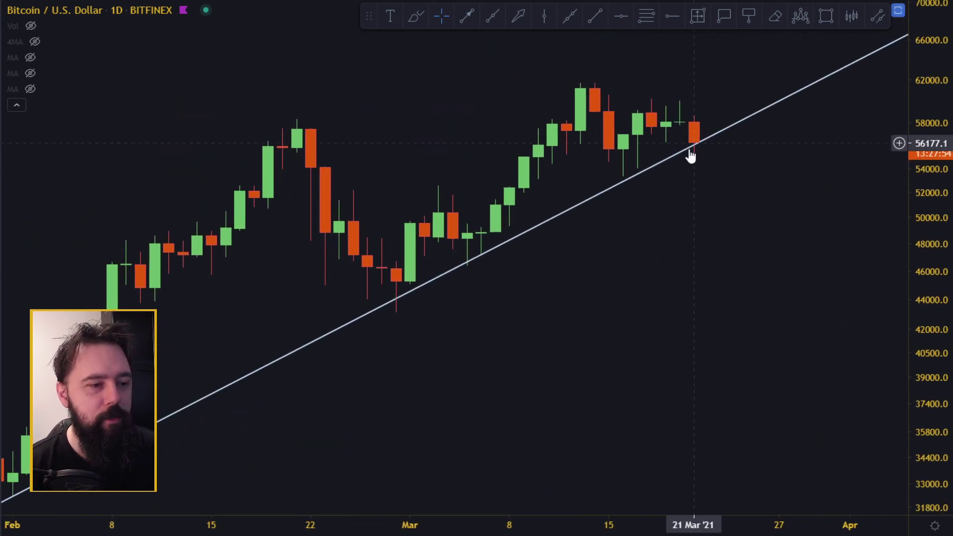
# Draw a shallow trend line segment under the 2020 base from about 20 October 2019 near 6,631 to 2 December 2020.
pyautogui.scroll(-5, 740, 196)
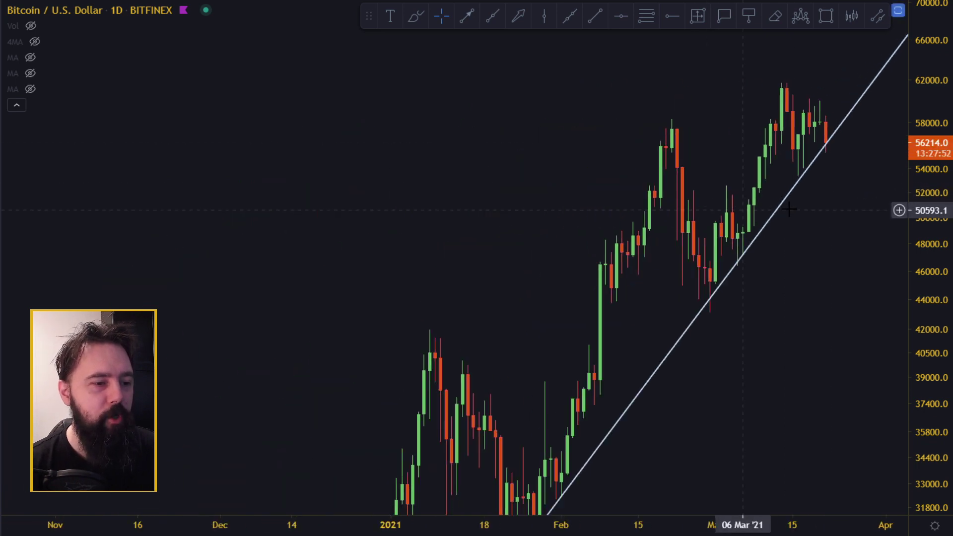
pyautogui.moveTo(922, 167); pyautogui.dragTo(917, 433)
pyautogui.scroll(-4, 872, 273)
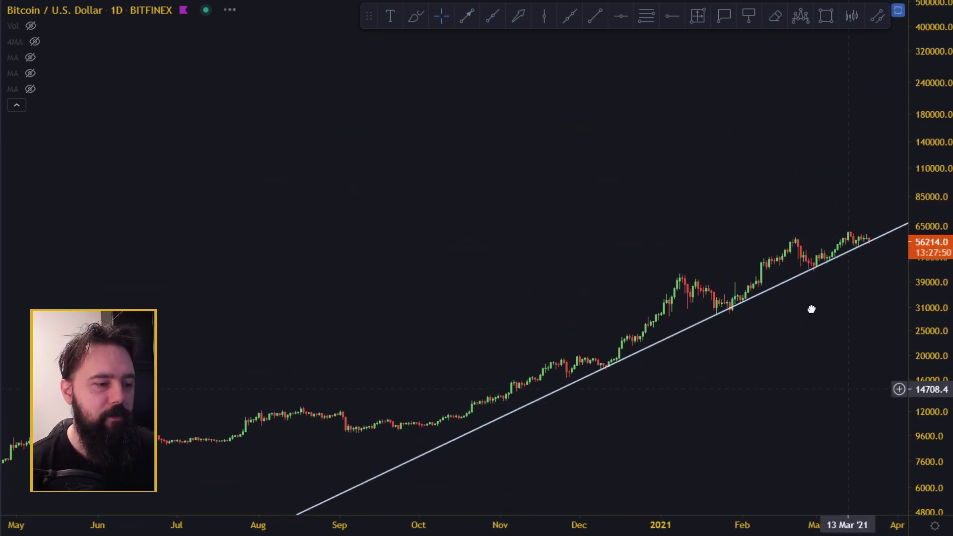
pyautogui.scroll(-3, 773, 250)
pyautogui.scroll(-6, 773, 249)
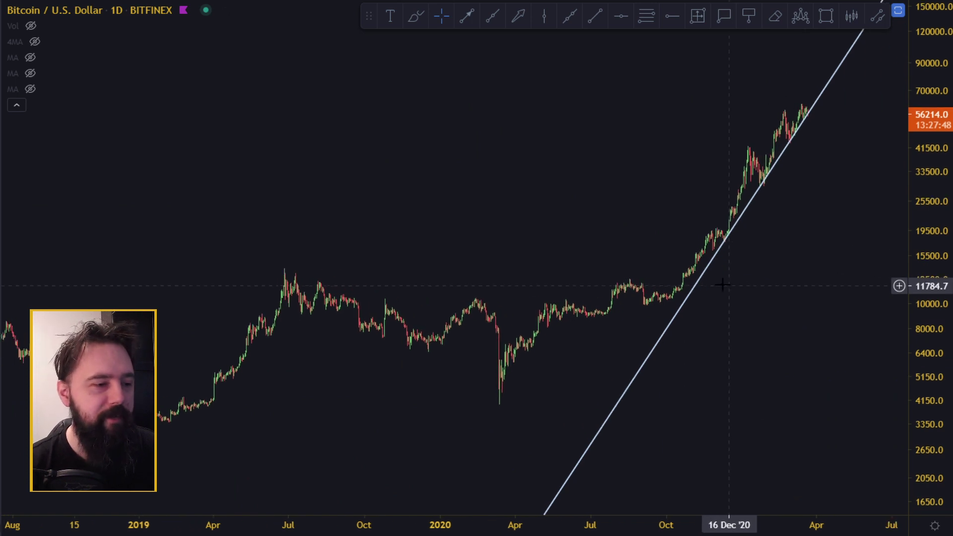
pyautogui.click(595, 16)
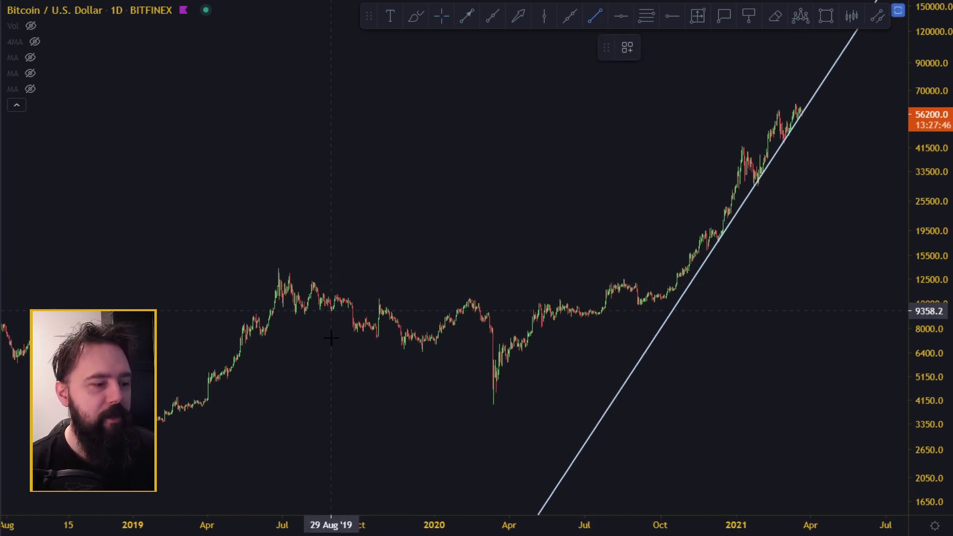
pyautogui.click(374, 348)
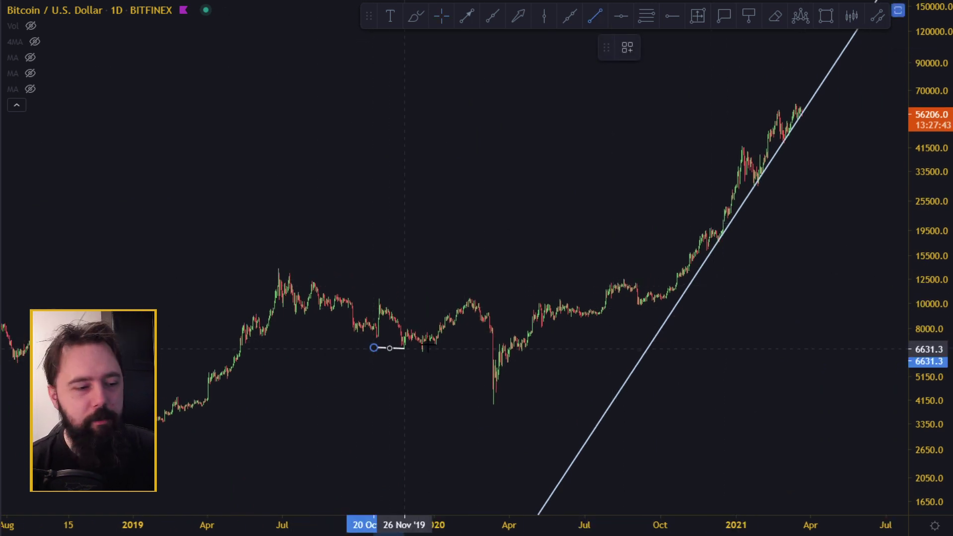
pyautogui.click(713, 297)
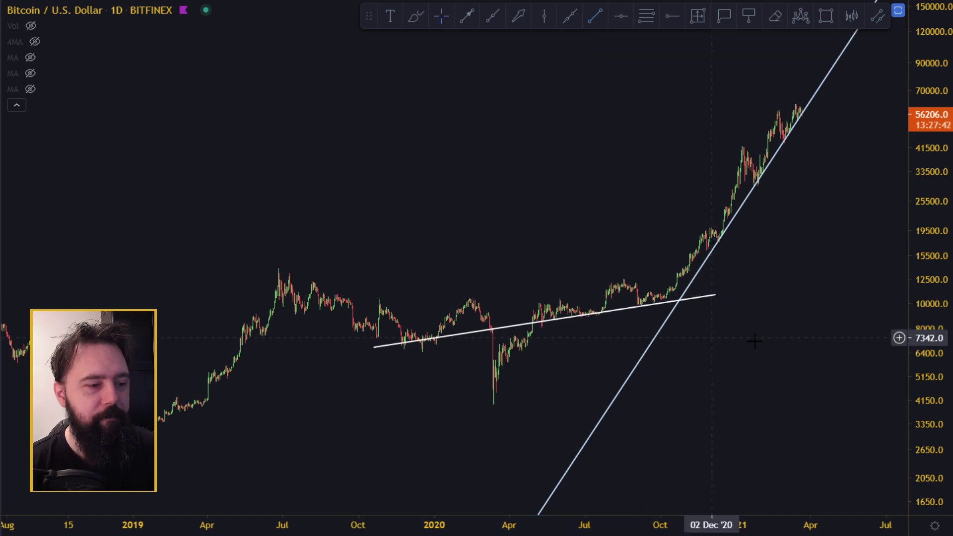
# Draw a steeper trend line segment from 7 October 2020 near 9,965 through the December 2020 low to about early April 2021.
pyautogui.scroll(3, 590, 275)
pyautogui.scroll(3, 826, 306)
pyautogui.scroll(-3, 808, 255)
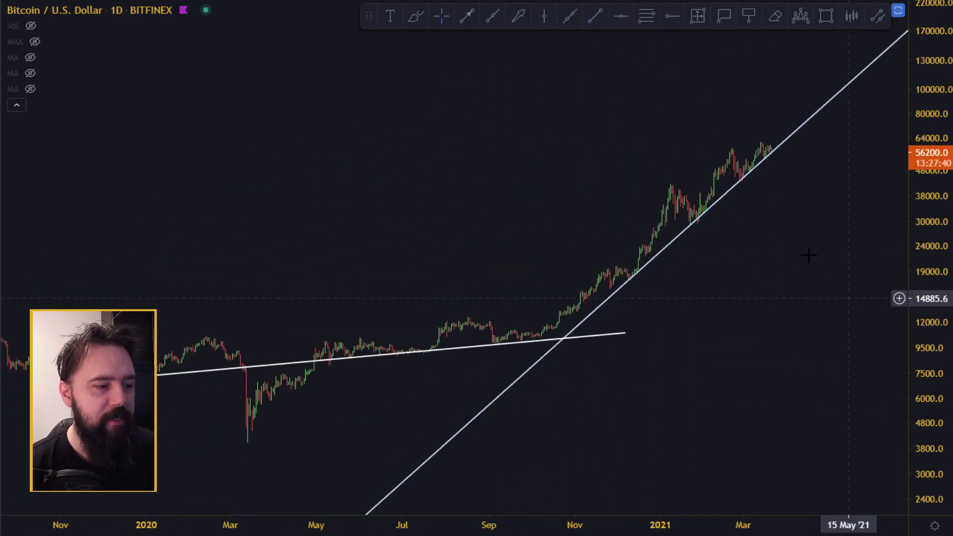
pyautogui.click(596, 16)
pyautogui.click(542, 341)
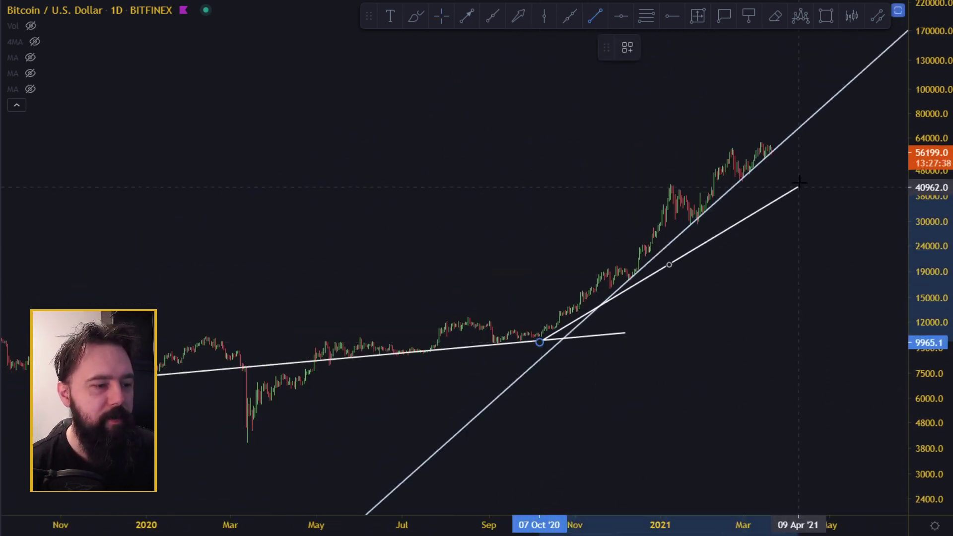
pyautogui.click(790, 171)
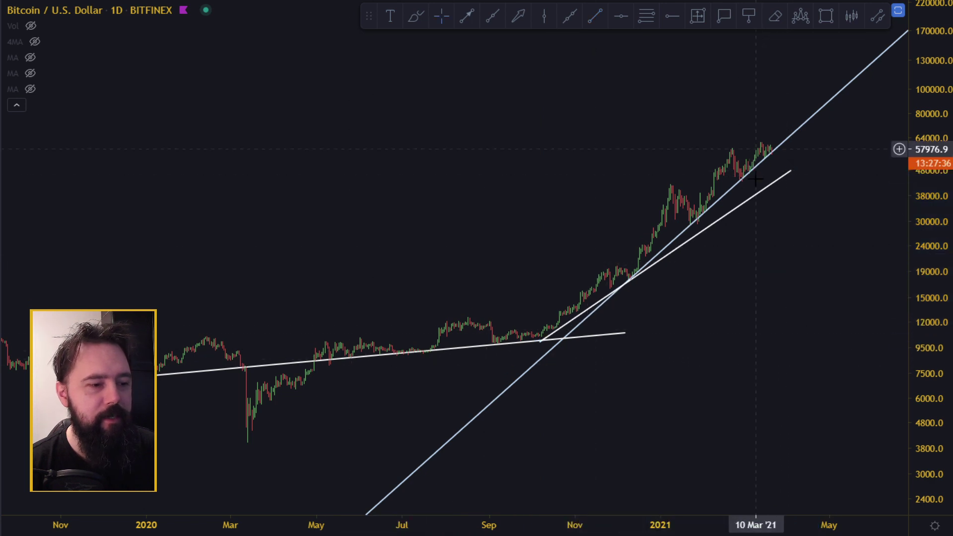
# Draw a projected steep trend line segment from about 23 March 2021 near 56,266 up to June 2021 near 323,459.
pyautogui.moveTo(832, 172); pyautogui.dragTo(656, 309)
pyautogui.click(595, 16)
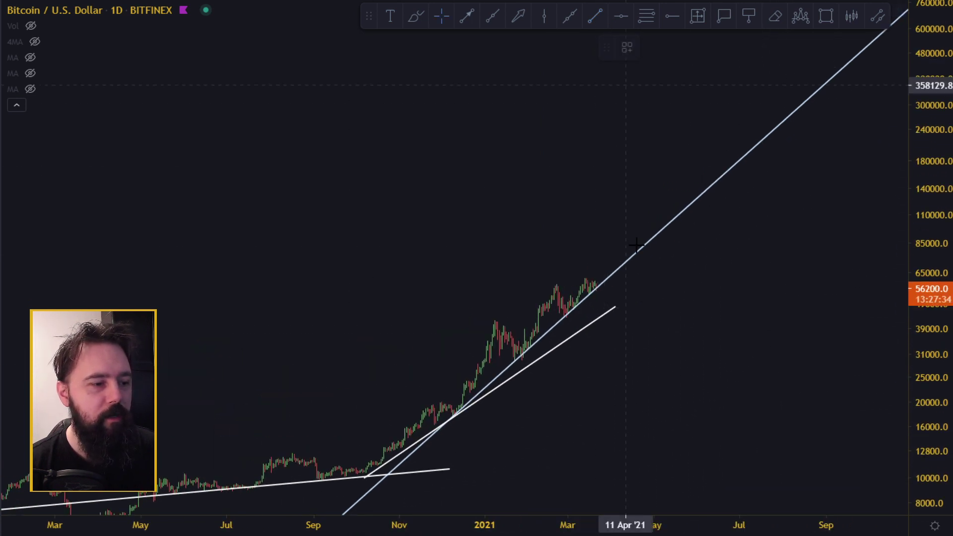
pyautogui.click(599, 289)
pyautogui.click(723, 96)
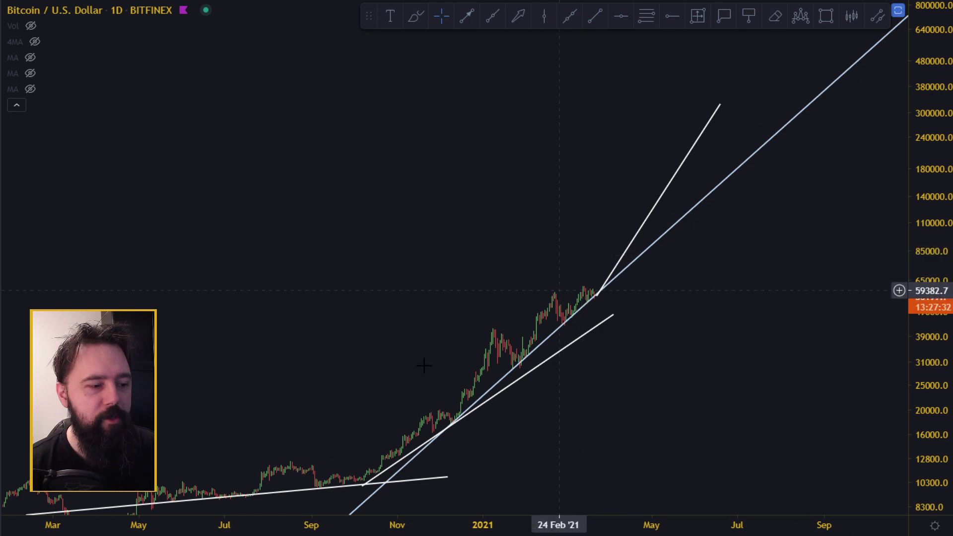
# Delete the steep projection, the middle segment and the shallow base segment, keeping only the extended trend line.
pyautogui.click(681, 169)
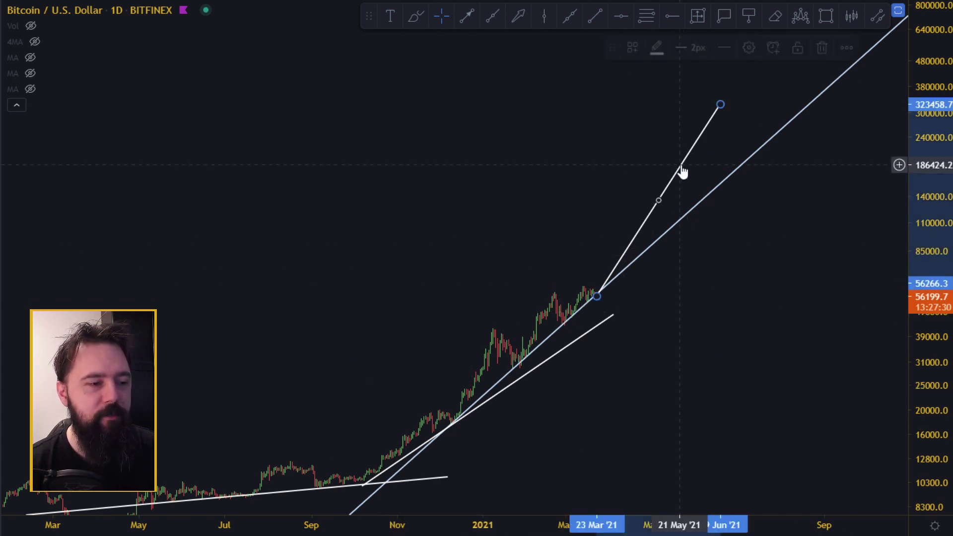
pyautogui.press('Delete')
pyautogui.click(607, 319)
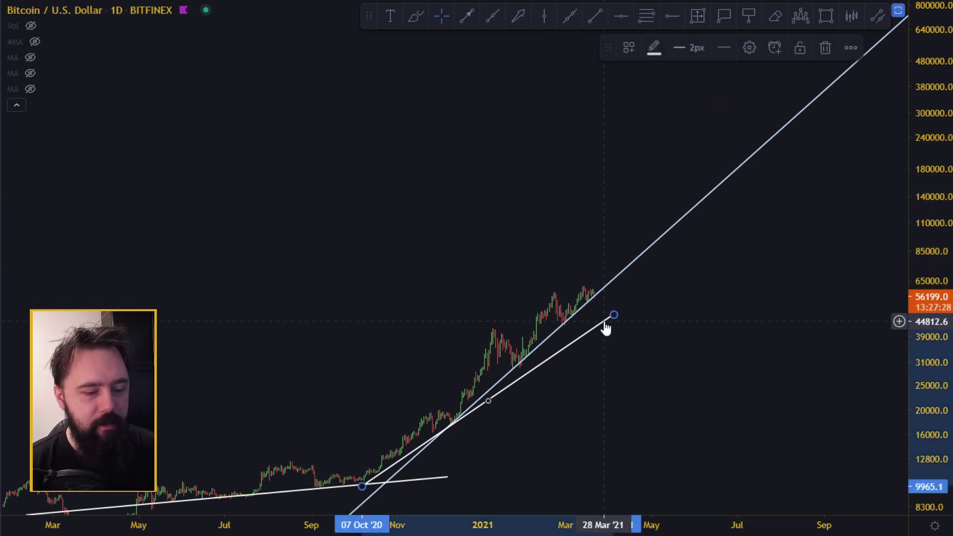
pyautogui.press('Delete')
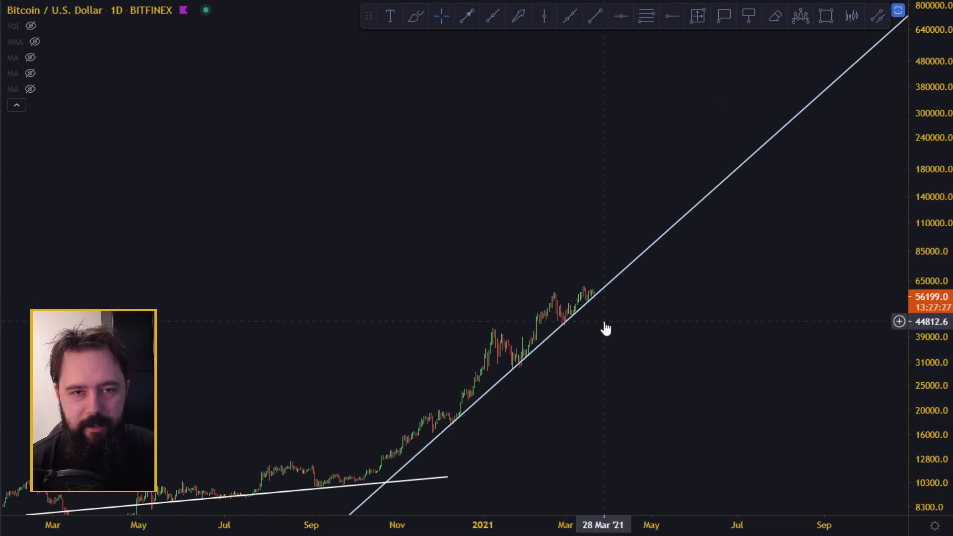
pyautogui.click(401, 483)
pyautogui.press('Delete')
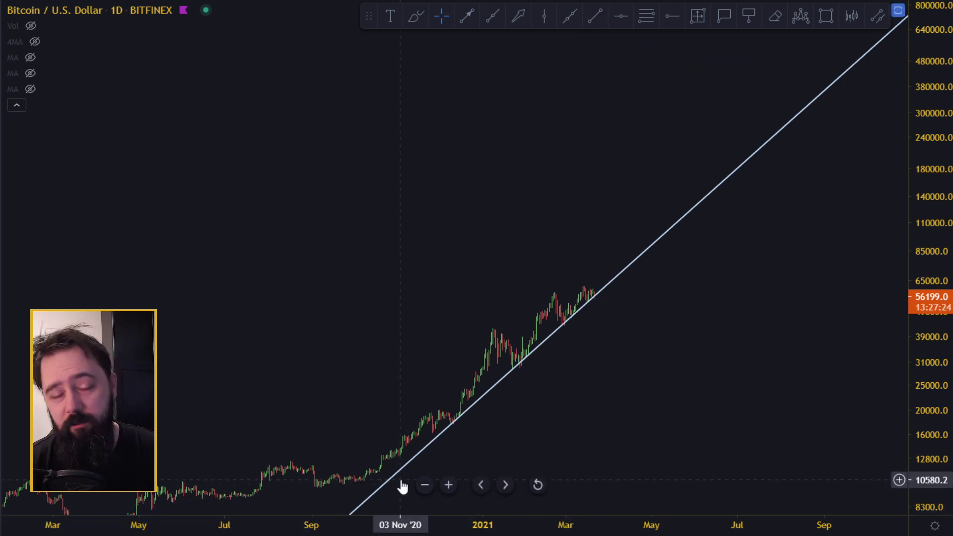
# Examine where the extended trend line touches the late January 2021 lows.
pyautogui.scroll(-5, 837, 297)
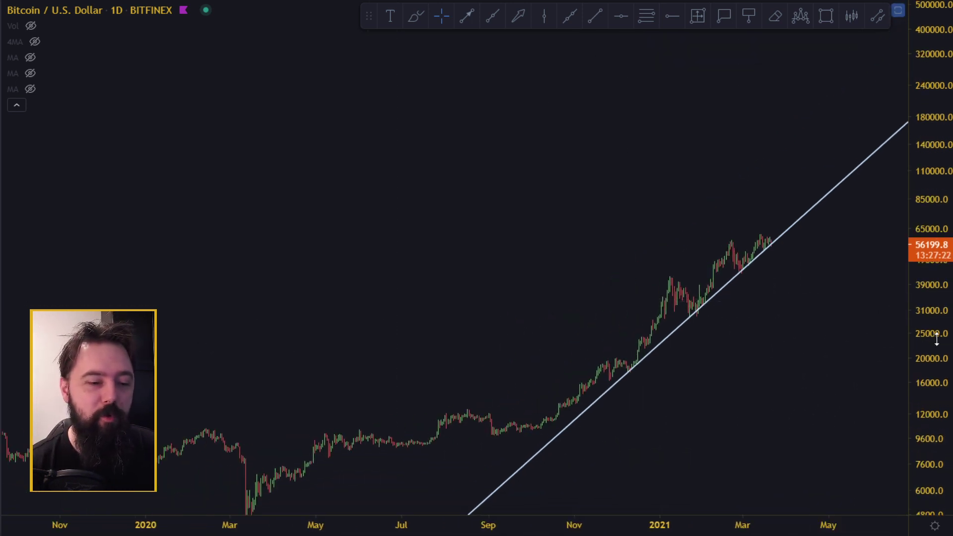
pyautogui.scroll(5, 877, 242)
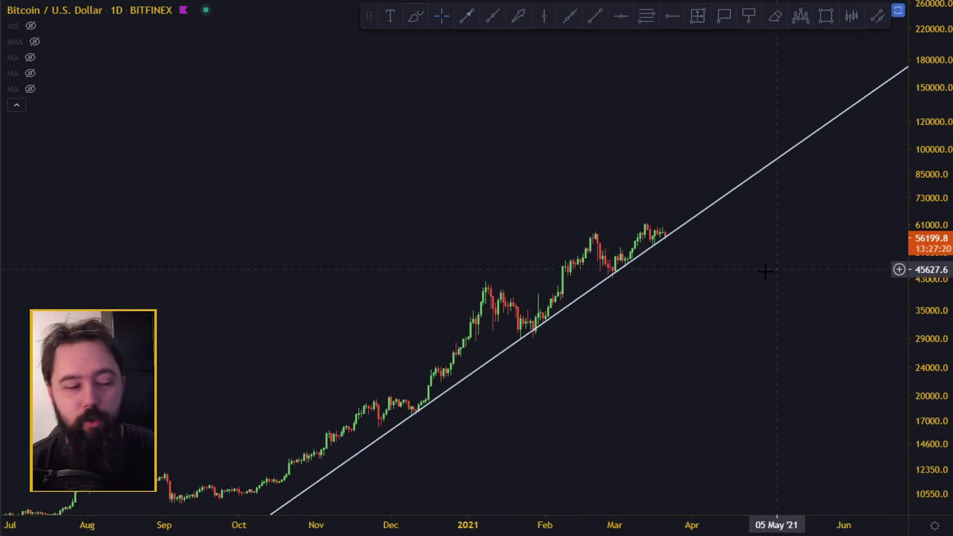
pyautogui.moveTo(941, 323); pyautogui.dragTo(939, 199)
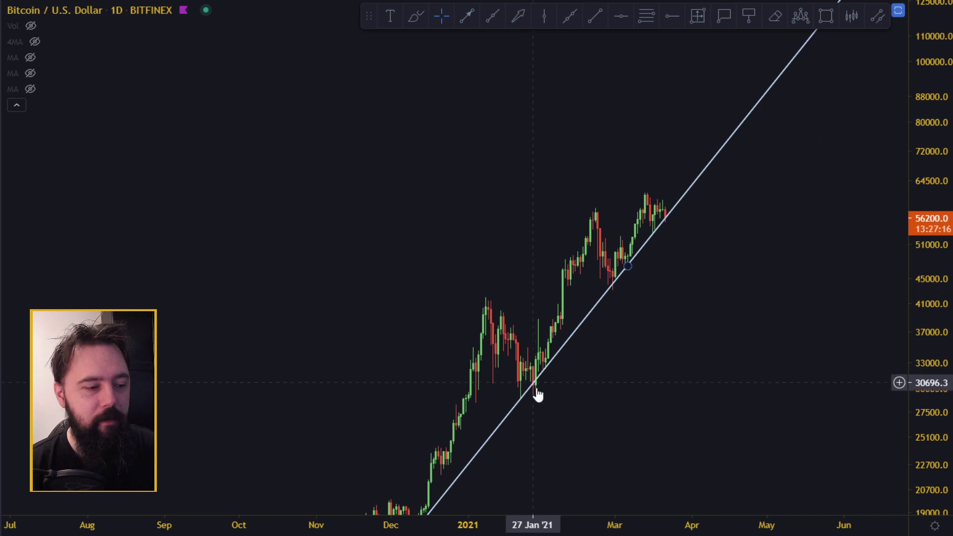
# Examine how the candles sit on the extended trend line from the January 2021 lows to late March 2021.
pyautogui.moveTo(583, 391); pyautogui.dragTo(744, 334)
pyautogui.scroll(5, 713, 349)
pyautogui.moveTo(929, 358); pyautogui.dragTo(930, 193)
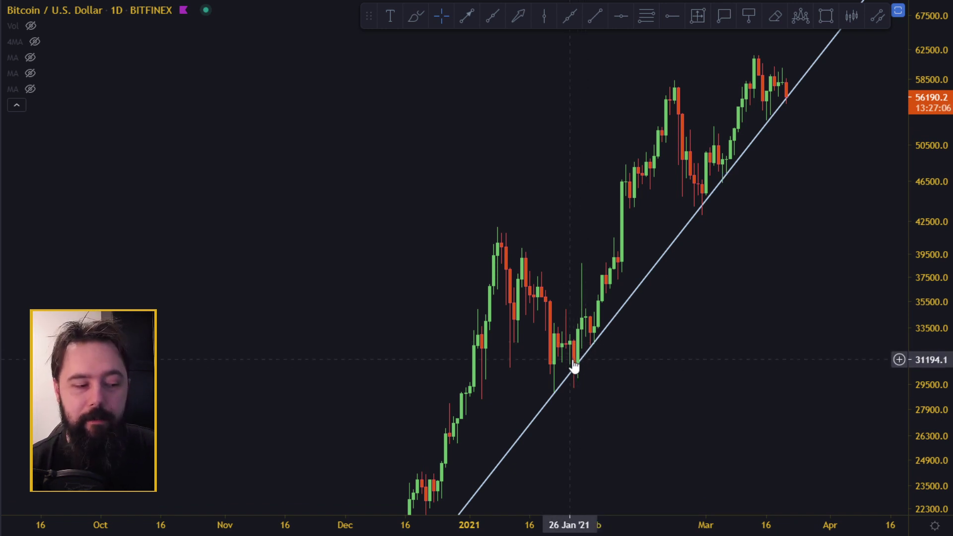
pyautogui.moveTo(596, 401); pyautogui.dragTo(626, 349)
pyautogui.moveTo(915, 319); pyautogui.dragTo(915, 435)
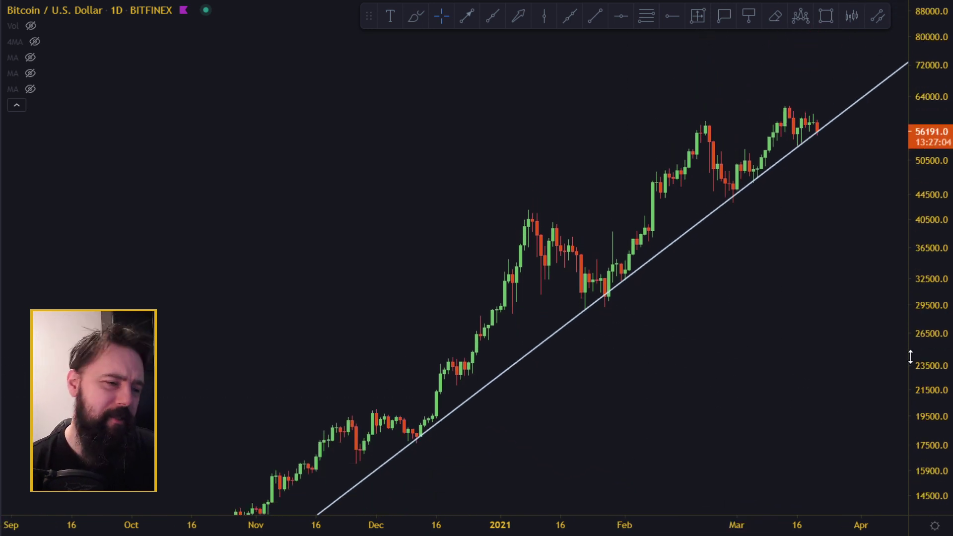
pyautogui.scroll(3, 882, 332)
pyautogui.moveTo(814, 136); pyautogui.dragTo(783, 190)
pyautogui.moveTo(940, 262); pyautogui.dragTo(940, 92)
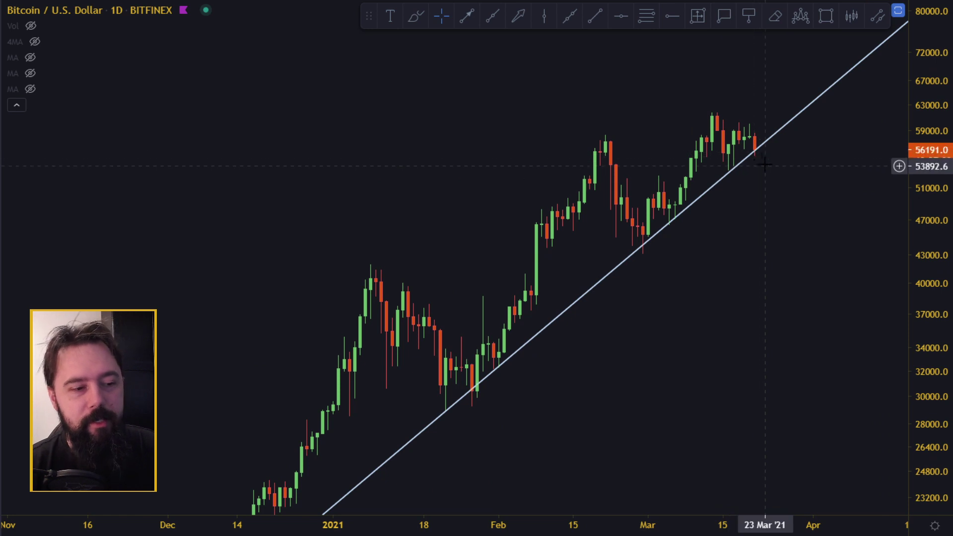
pyautogui.moveTo(943, 199); pyautogui.dragTo(943, 173)
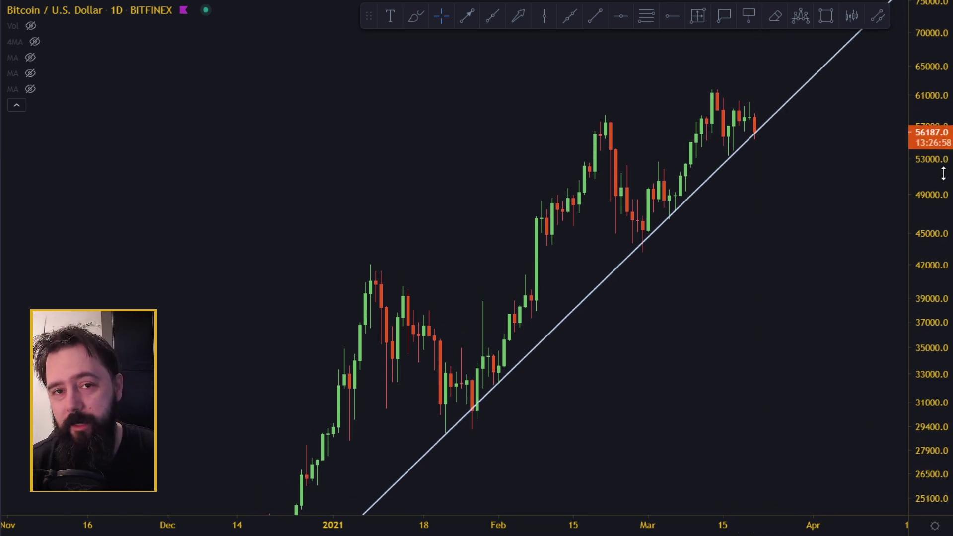
pyautogui.moveTo(828, 202); pyautogui.dragTo(810, 218)
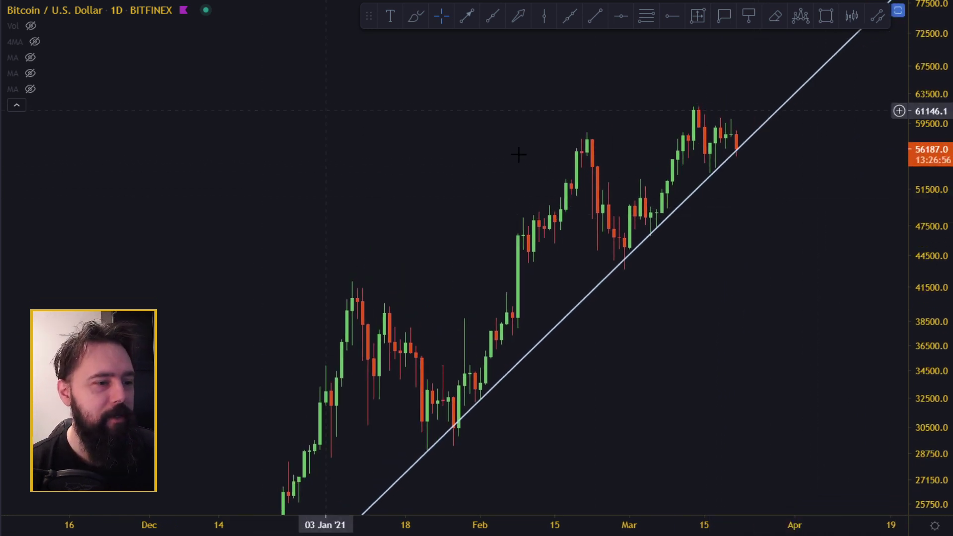
# Compare the trend line with the 4MA and first MA indicators around March 2021, hiding both once checked.
pyautogui.click(35, 42)
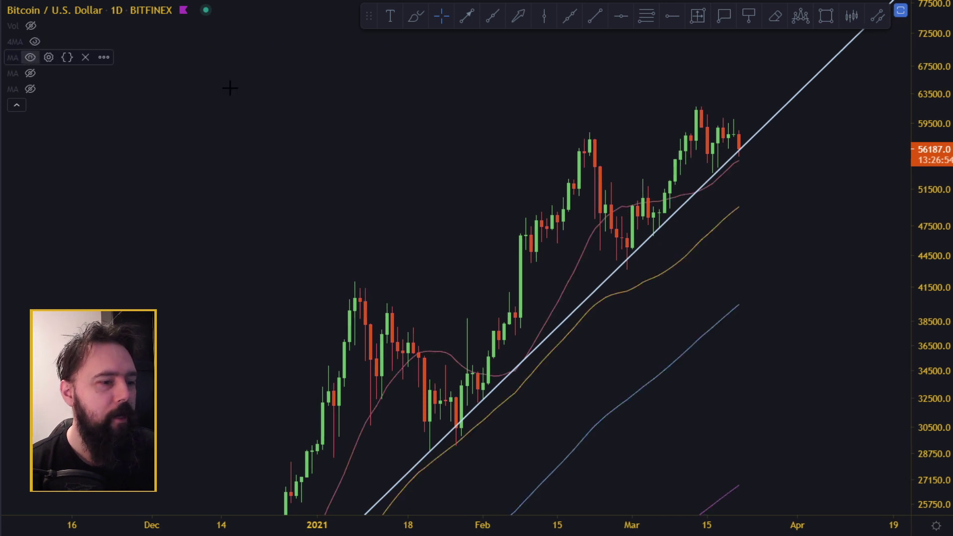
pyautogui.scroll(3, 825, 209)
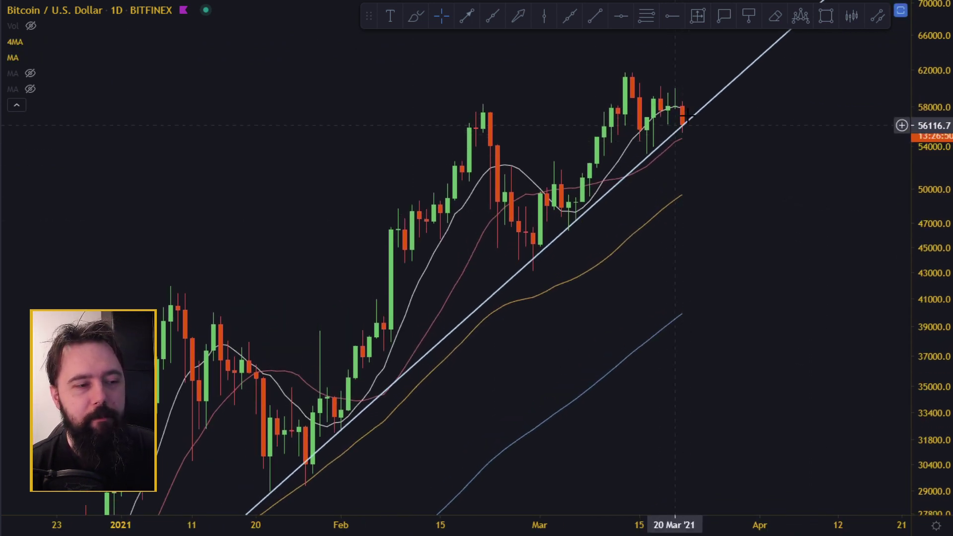
pyautogui.moveTo(937, 217); pyautogui.dragTo(887, 137)
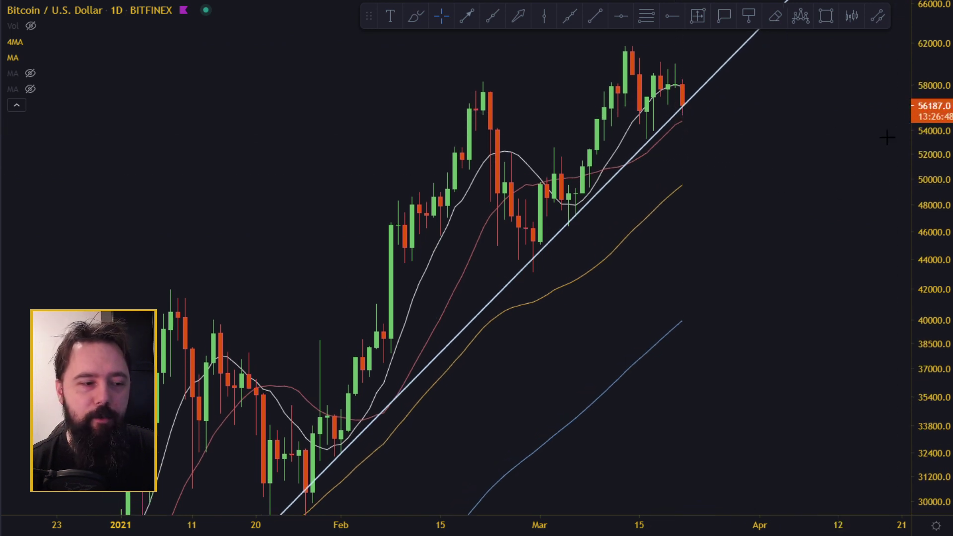
pyautogui.moveTo(810, 130); pyautogui.dragTo(845, 161)
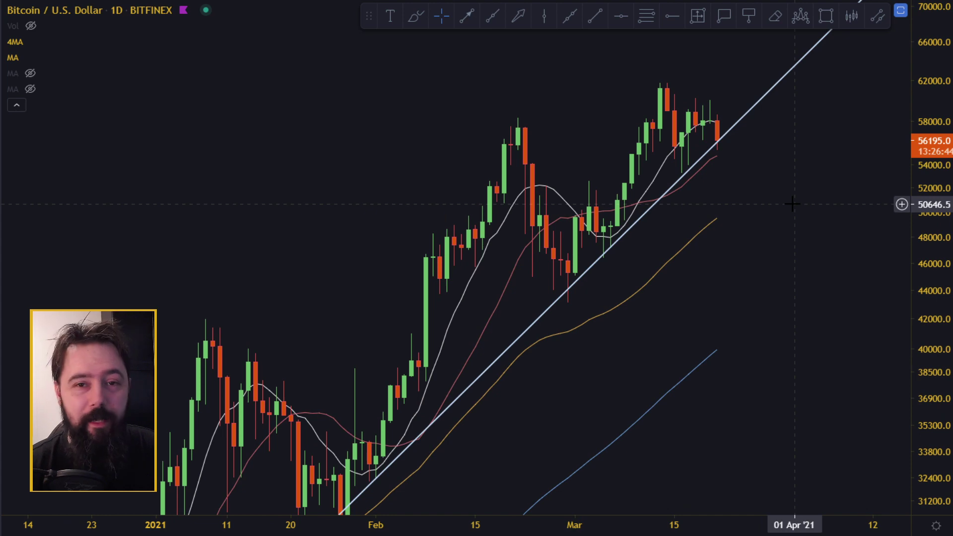
pyautogui.click(30, 57)
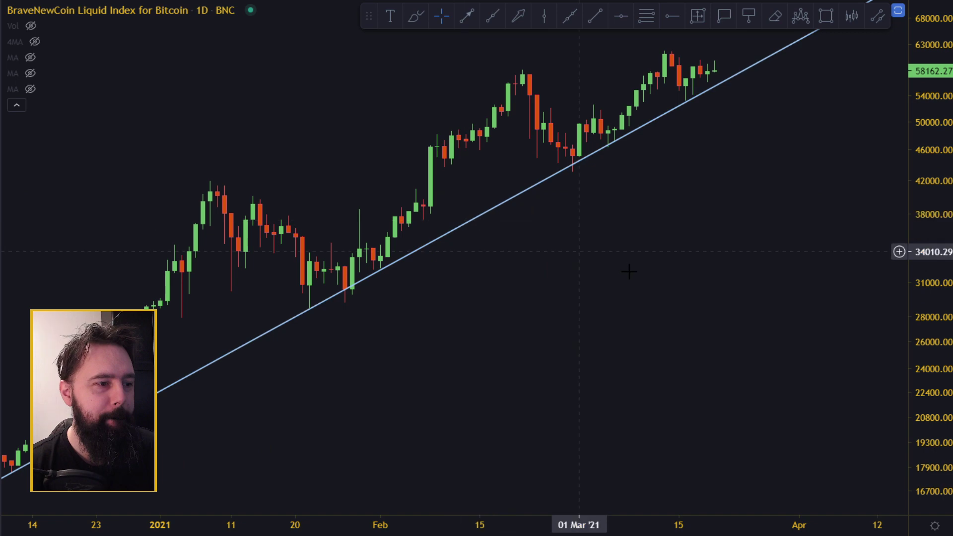
# On the BraveNewCoin Liquid Index chart, delete the shallow trend line above price and the rising line crossing early 2018.
pyautogui.scroll(-3, 685, 270)
pyautogui.moveTo(925, 156); pyautogui.dragTo(927, 430)
pyautogui.scroll(-6, 427, 185)
pyautogui.moveTo(817, 298); pyautogui.dragTo(743, 293)
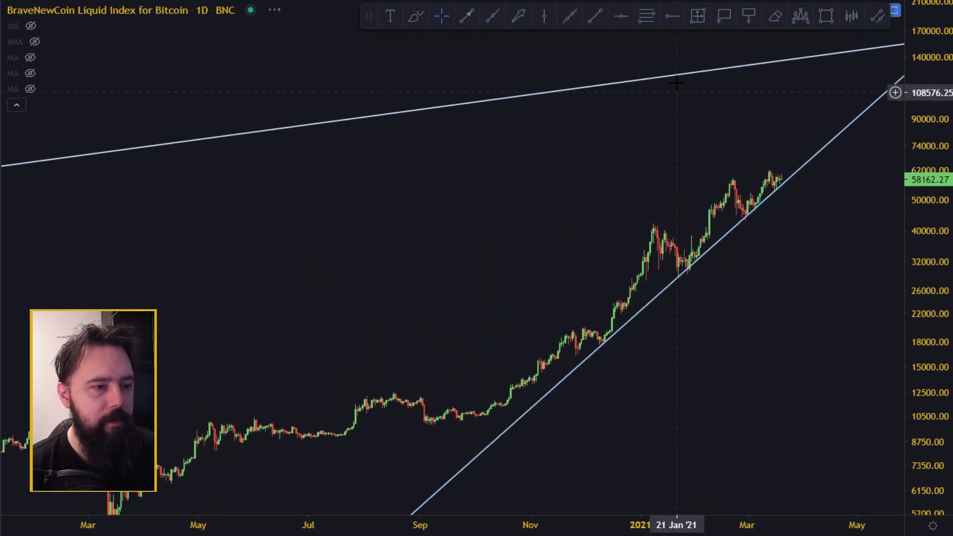
pyautogui.click(676, 80)
pyautogui.press('Delete')
pyautogui.scroll(-6, 625, 232)
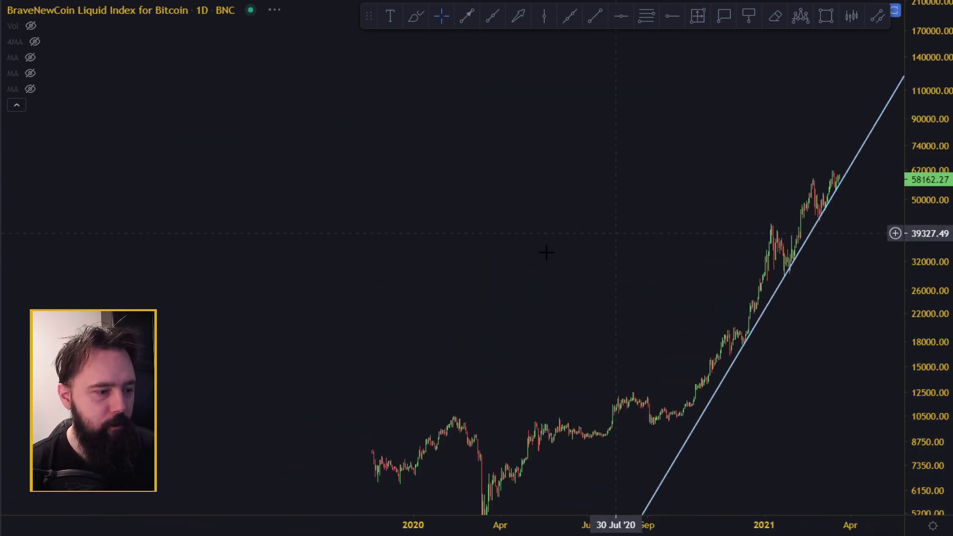
pyautogui.moveTo(412, 268); pyautogui.dragTo(814, 127)
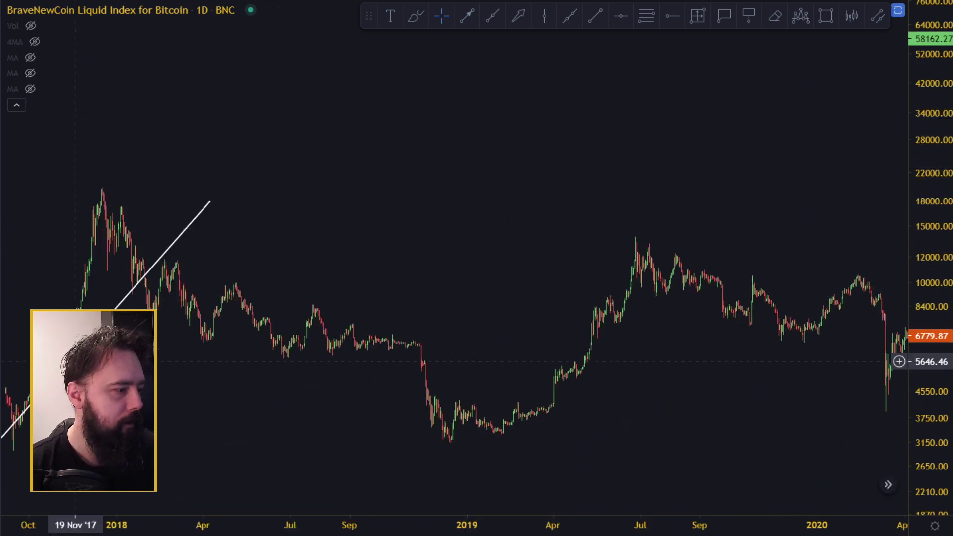
pyautogui.press('Delete')
# Examine the Bitcoin price run from mid-2016 through the December 2017 peak into 2018.
pyautogui.moveTo(350, 297); pyautogui.dragTo(852, 137)
pyautogui.scroll(4, 634, 264)
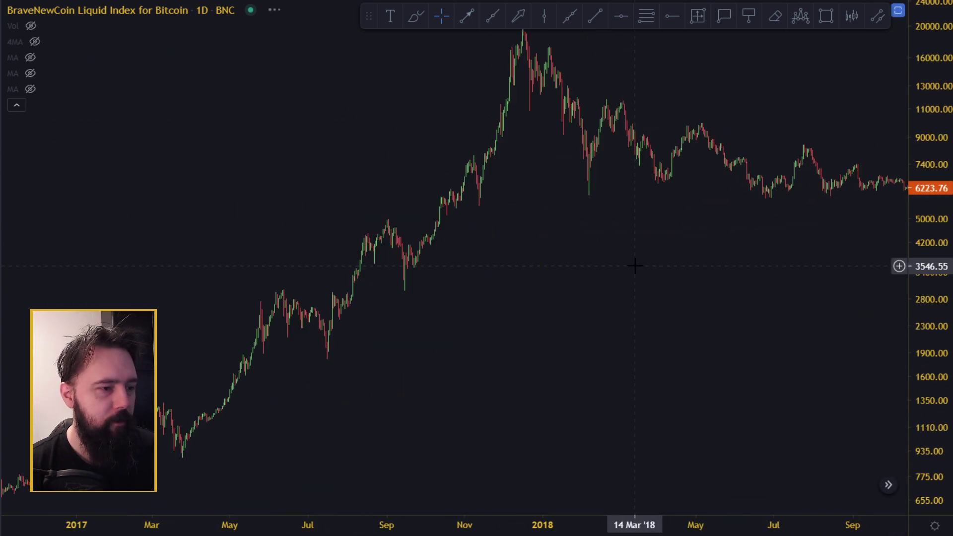
pyautogui.moveTo(647, 255); pyautogui.dragTo(813, 268)
pyautogui.moveTo(947, 267); pyautogui.dragTo(941, 392)
pyautogui.scroll(-2, 864, 311)
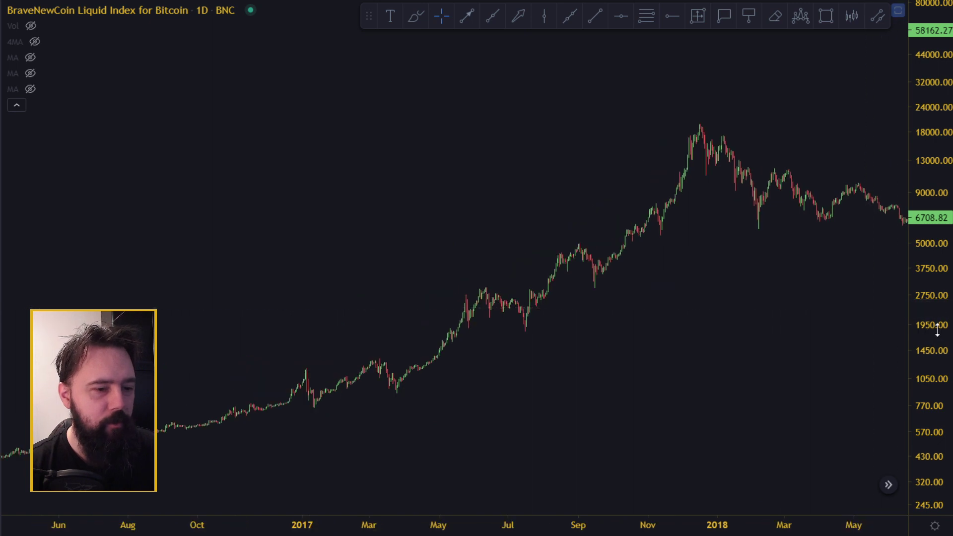
pyautogui.moveTo(938, 335); pyautogui.dragTo(930, 209)
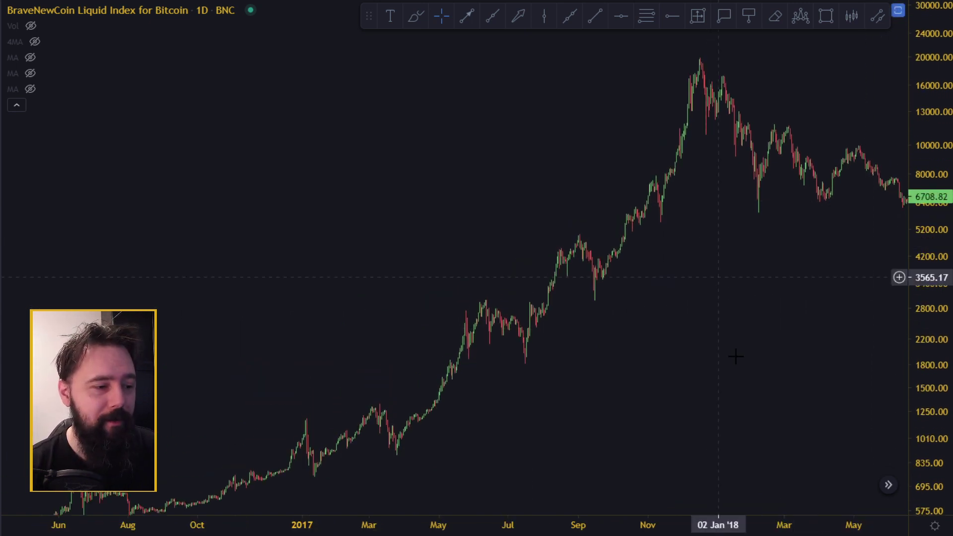
pyautogui.moveTo(702, 279); pyautogui.dragTo(688, 250)
# Draw a shallow support trend line segment from 28 July 2016 near 521.50 to 20 November 2017 near 1,518.
pyautogui.click(595, 16)
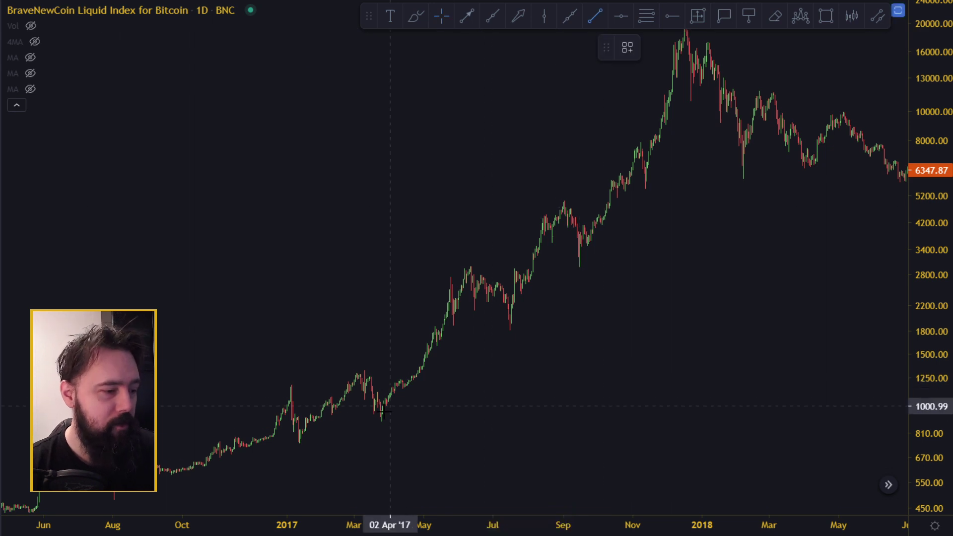
pyautogui.scroll(-2, 448, 429)
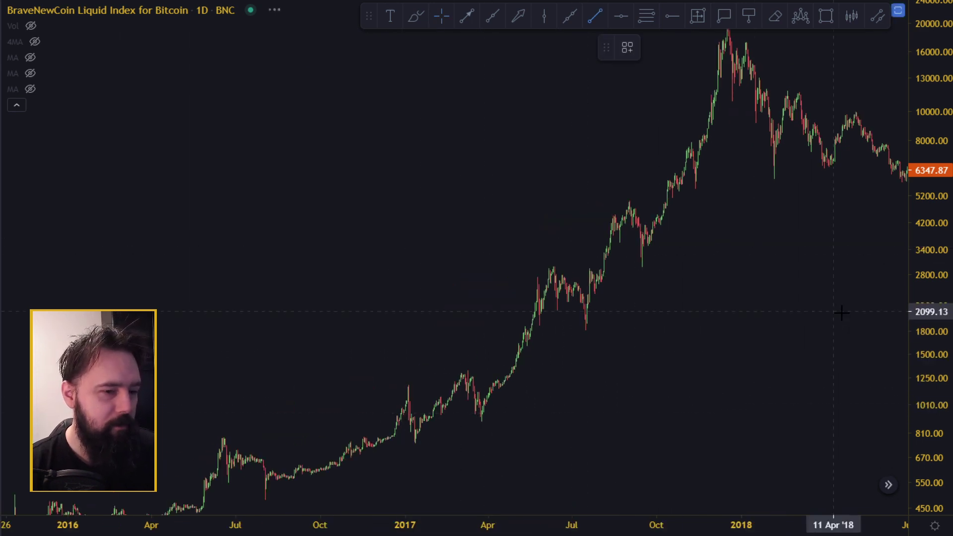
pyautogui.click(797, 378)
pyautogui.press('Escape')
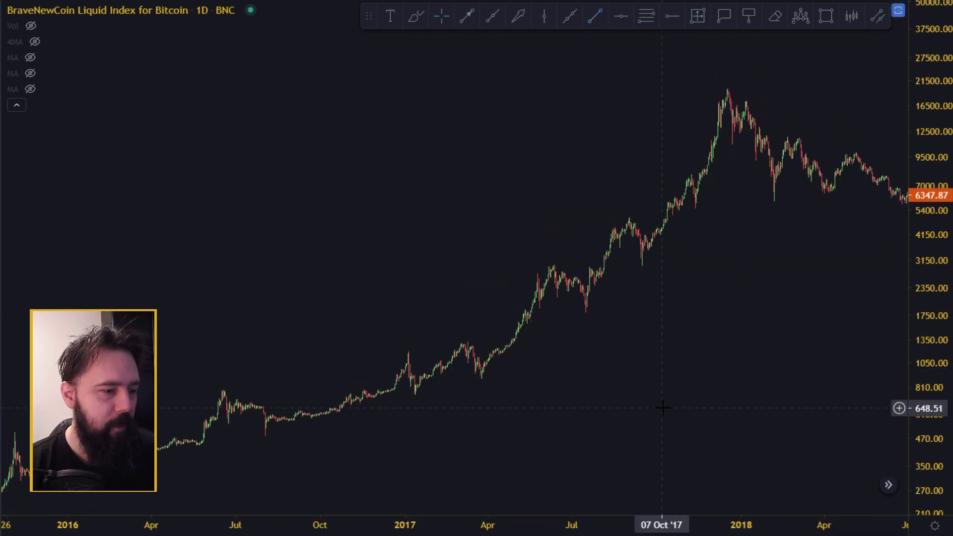
pyautogui.click(888, 484)
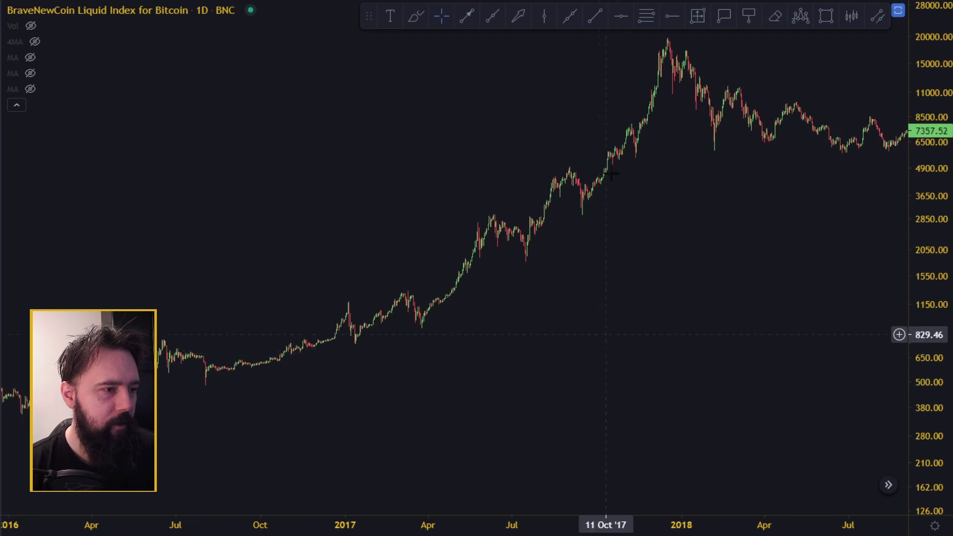
pyautogui.click(201, 378)
pyautogui.click(643, 278)
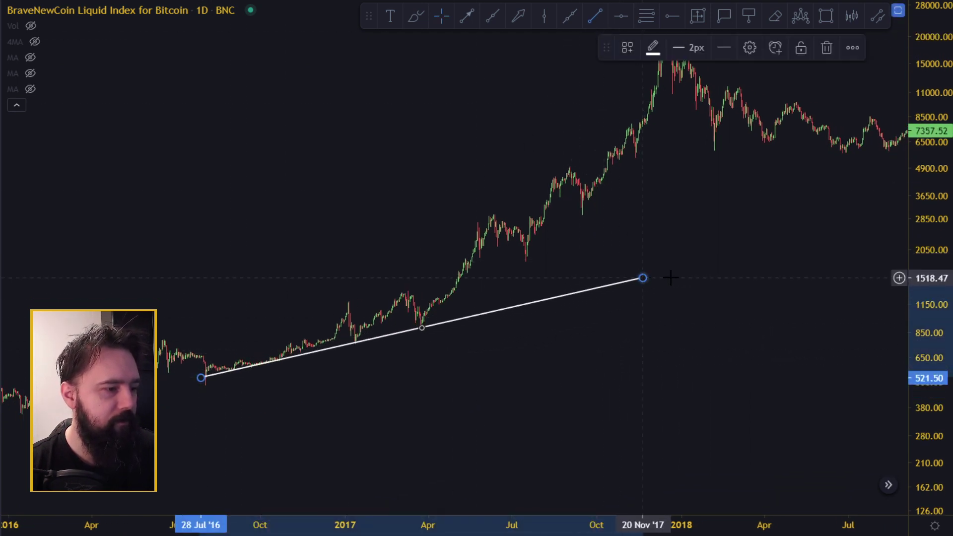
# Change the chart interval to one week and bring the 2015 to 2018 candles into view.
pyautogui.click(596, 17)
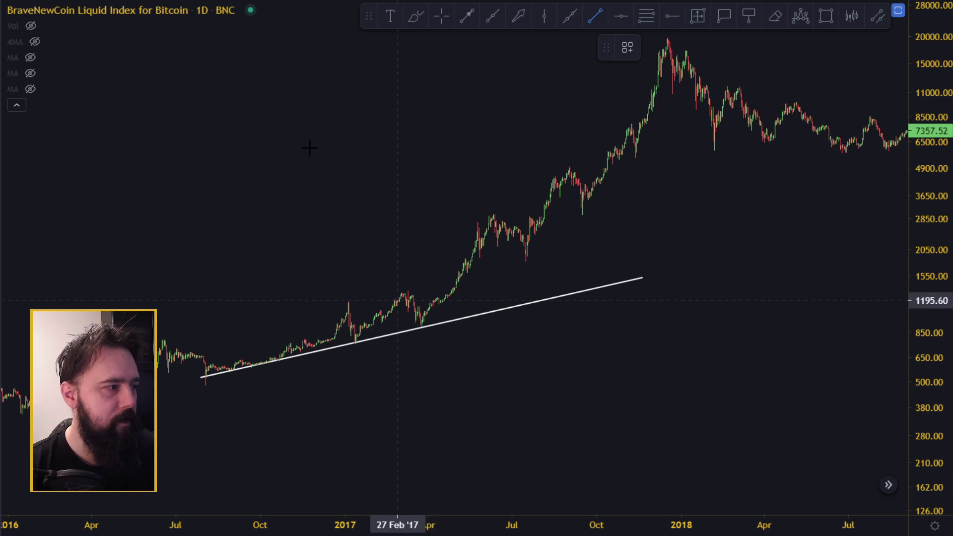
pyautogui.write('1w')
pyautogui.press('Return')
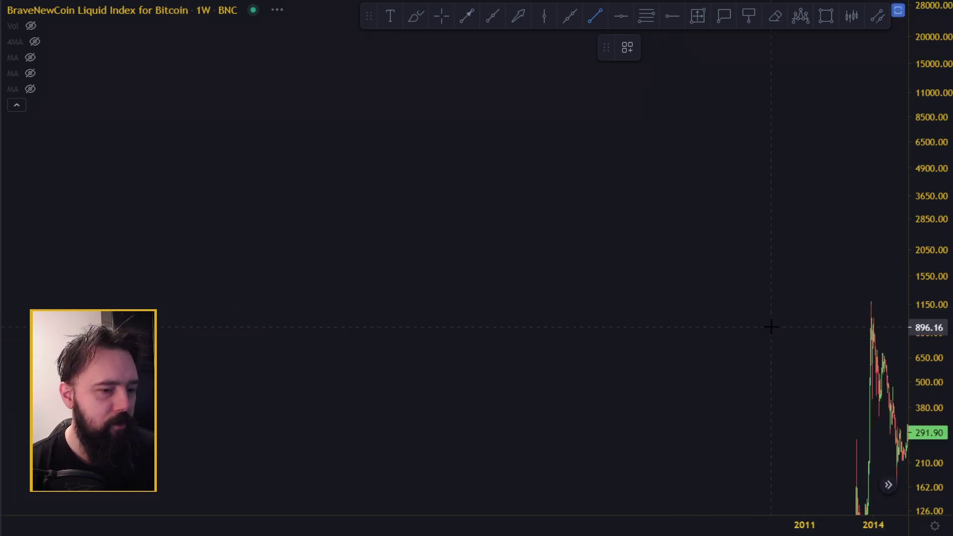
pyautogui.scroll(5, 773, 324)
pyautogui.click(827, 292)
pyautogui.press('Escape')
pyautogui.moveTo(727, 280); pyautogui.dragTo(298, 100)
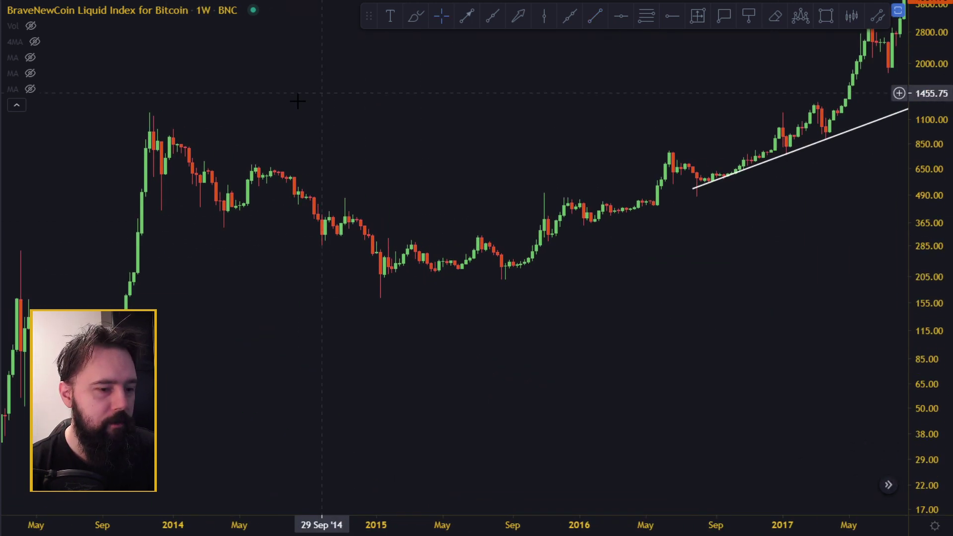
pyautogui.moveTo(815, 203); pyautogui.dragTo(487, 359)
pyautogui.moveTo(843, 242); pyautogui.dragTo(812, 341)
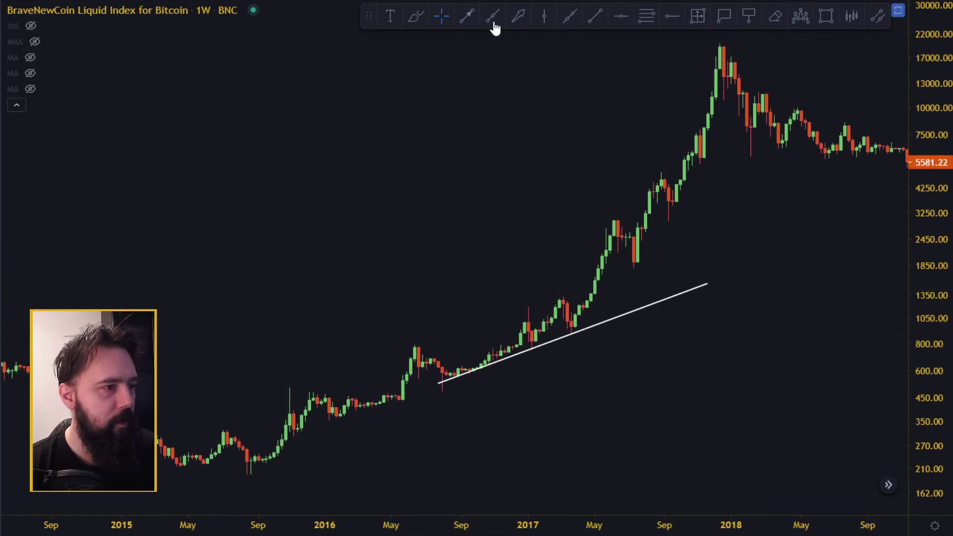
# Try a steeper trend line segment from 20 March 2017 near 902 to June 2018 near 23,076, and clear both segments.
pyautogui.click(594, 16)
pyautogui.click(571, 332)
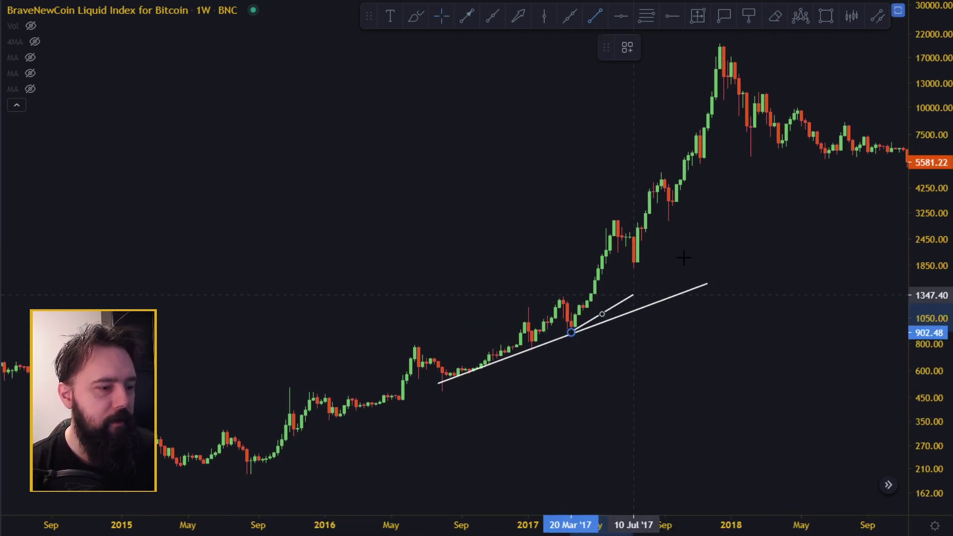
pyautogui.click(810, 38)
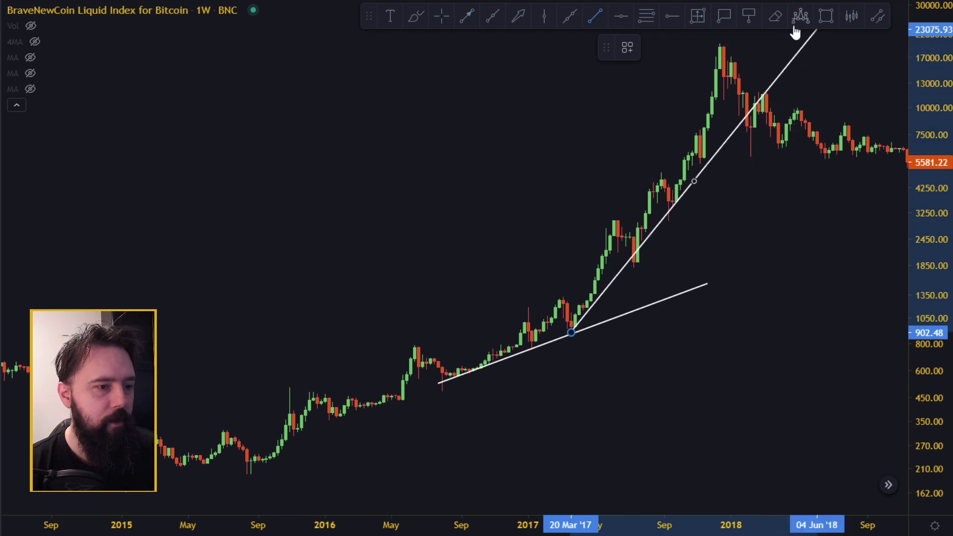
pyautogui.moveTo(795, 31); pyautogui.dragTo(785, 55)
pyautogui.moveTo(811, 85); pyautogui.dragTo(782, 97)
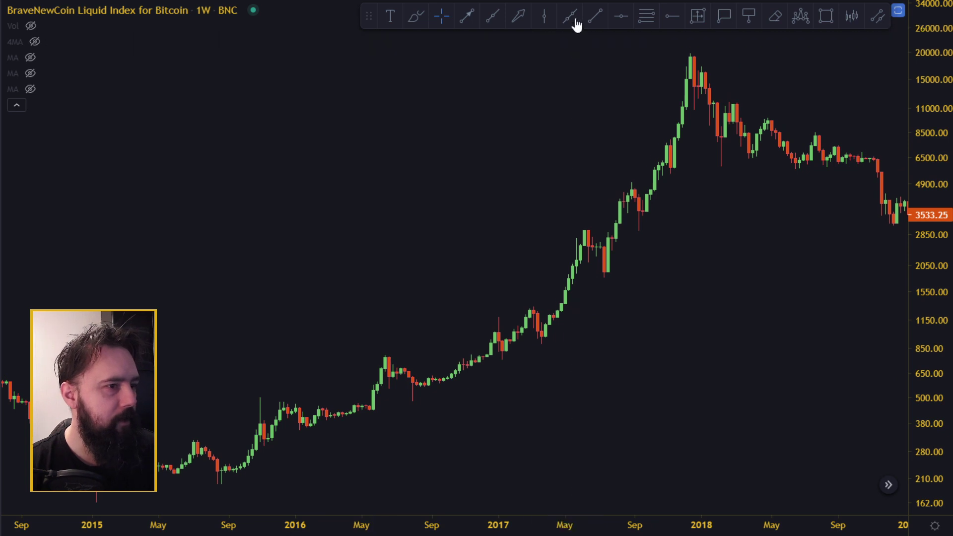
# Draw an extended trend line snapped to the 20 March 2017 low near 889.73 and passing through the November 2017 low.
pyautogui.press('ctrl')
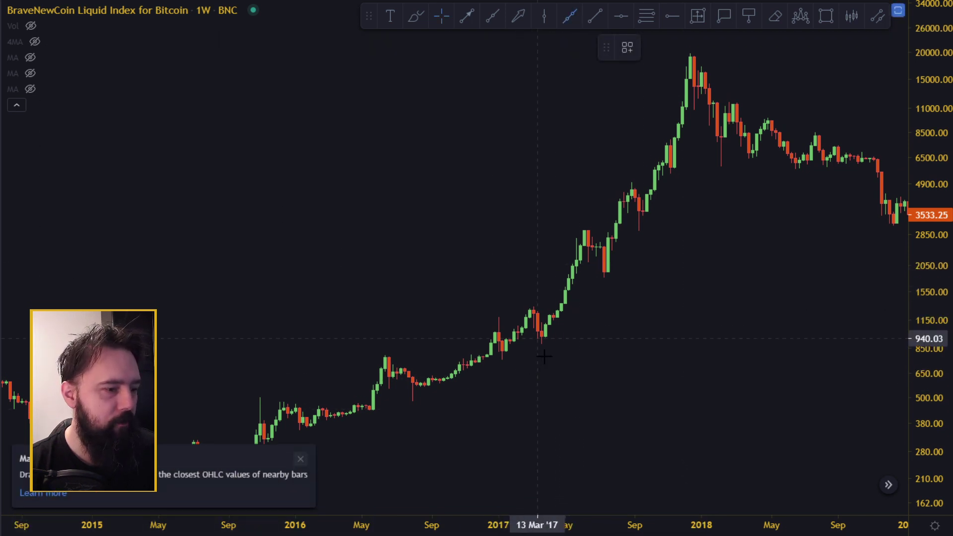
pyautogui.click(543, 350)
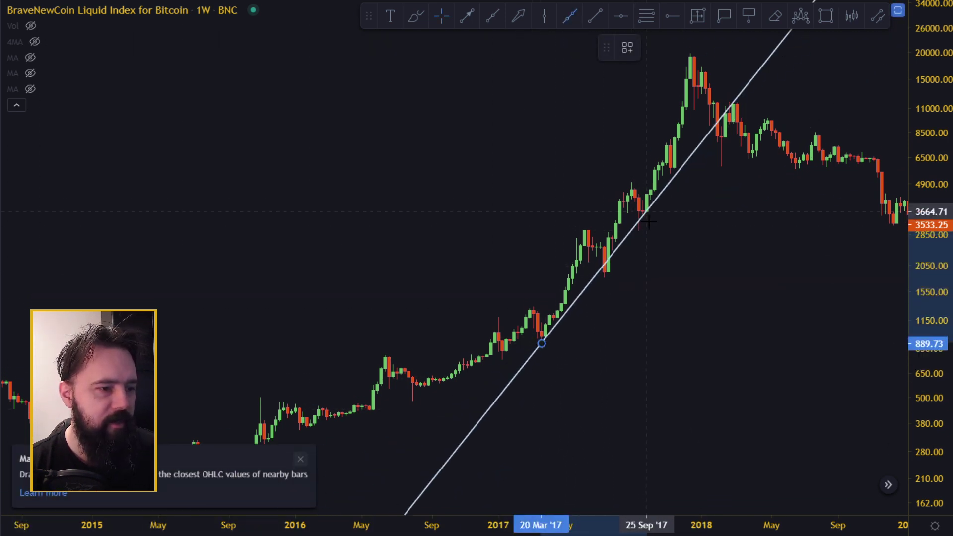
pyautogui.click(673, 178)
pyautogui.click(762, 296)
pyautogui.scroll(2, 761, 298)
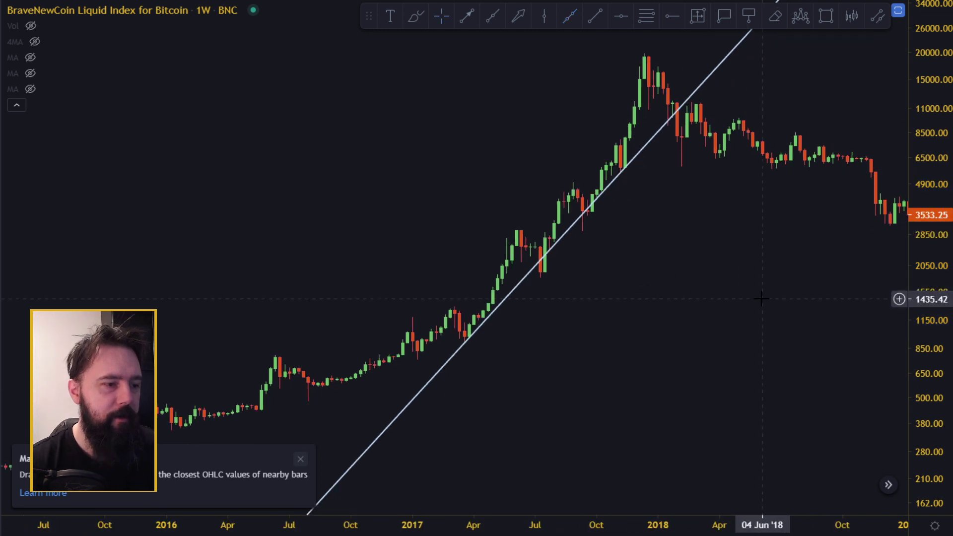
# Show the first MA indicator on the weekly chart with the 4MA set hidden, and hide all drawings.
pyautogui.moveTo(762, 299); pyautogui.dragTo(797, 316)
pyautogui.scroll(2, 796, 316)
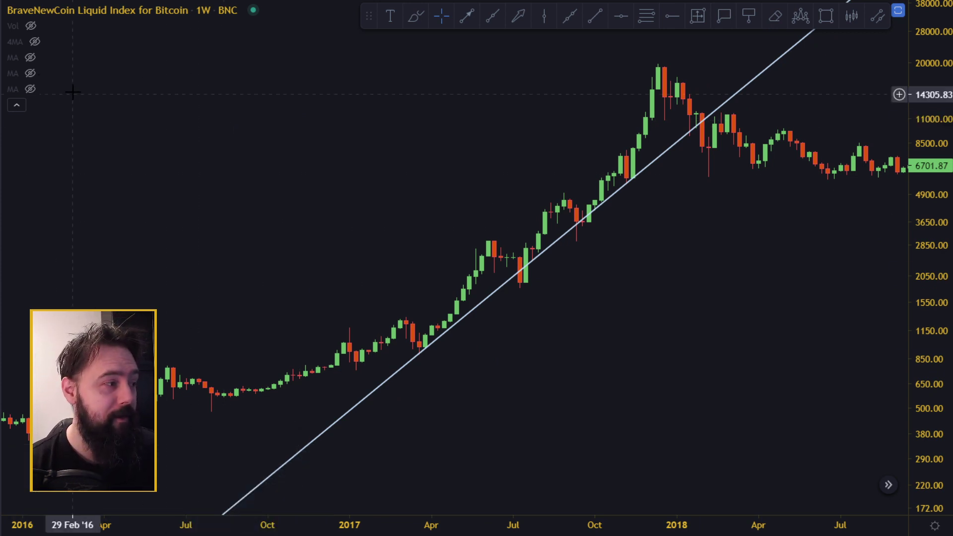
pyautogui.click(35, 41)
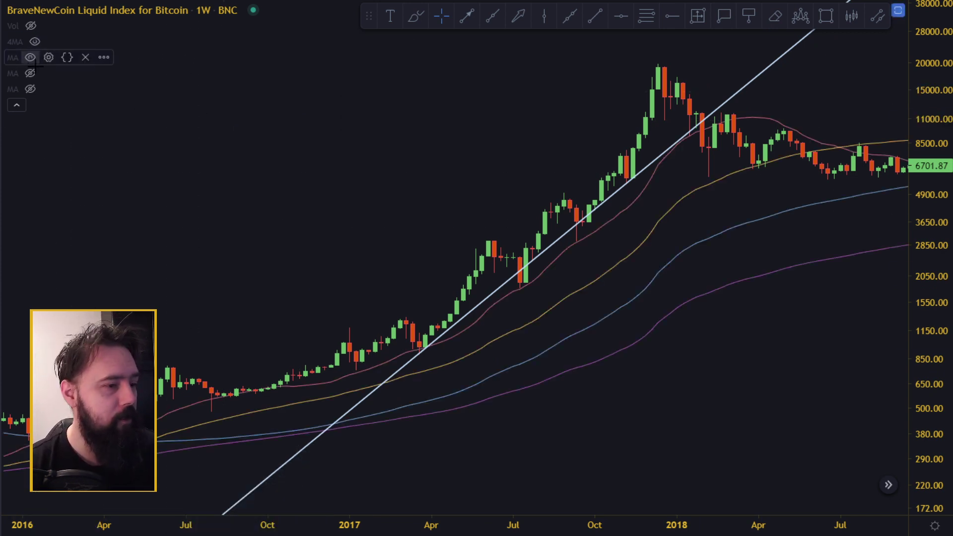
pyautogui.click(33, 41)
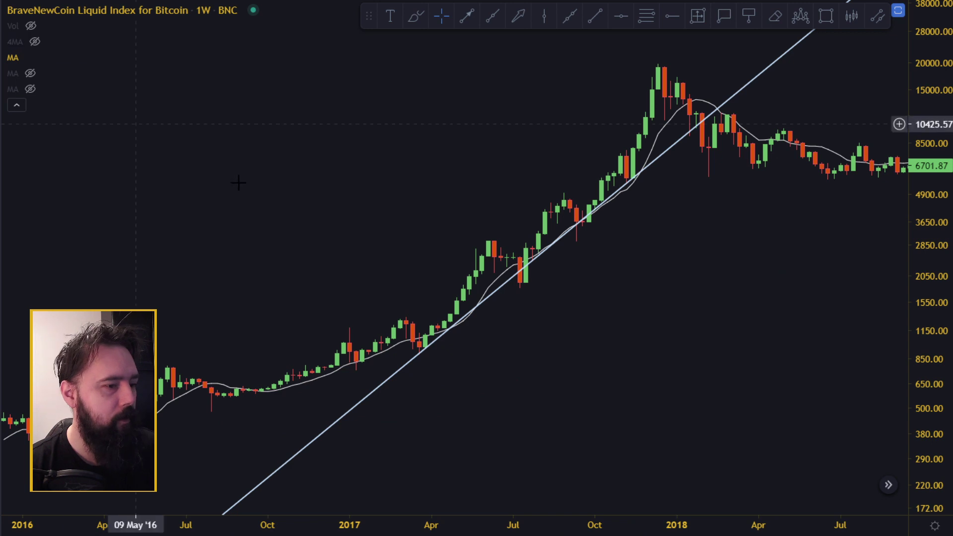
pyautogui.hotkey('ctrl', 'alt', 'h')
pyautogui.moveTo(470, 205); pyautogui.dragTo(507, 206)
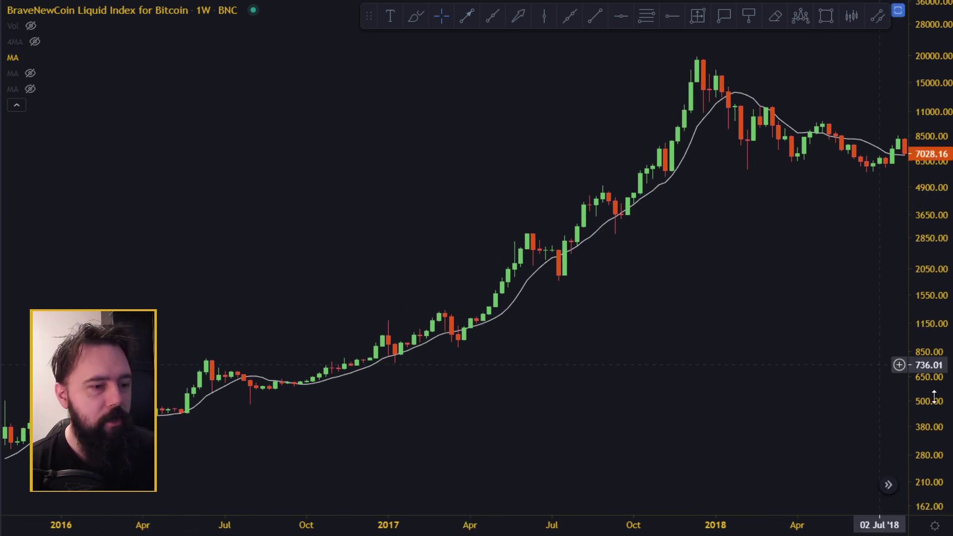
# Compare how the weekly candles follow the first MA during the 2017 bull run and the 2020–2021 uptrend.
pyautogui.moveTo(934, 394); pyautogui.dragTo(934, 343)
pyautogui.scroll(1, 800, 284)
pyautogui.moveTo(744, 247); pyautogui.dragTo(753, 330)
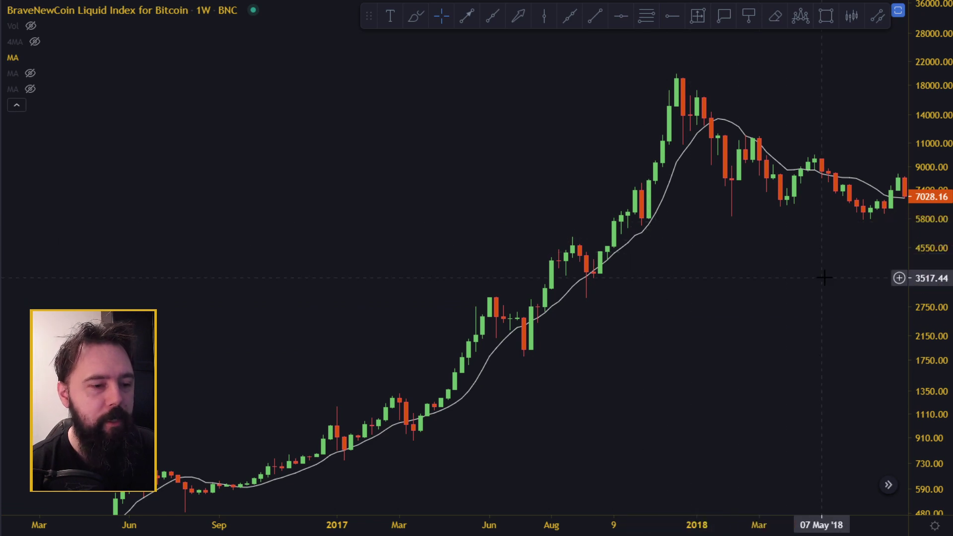
pyautogui.moveTo(814, 282); pyautogui.dragTo(298, 367)
pyautogui.moveTo(822, 350); pyautogui.dragTo(177, 378)
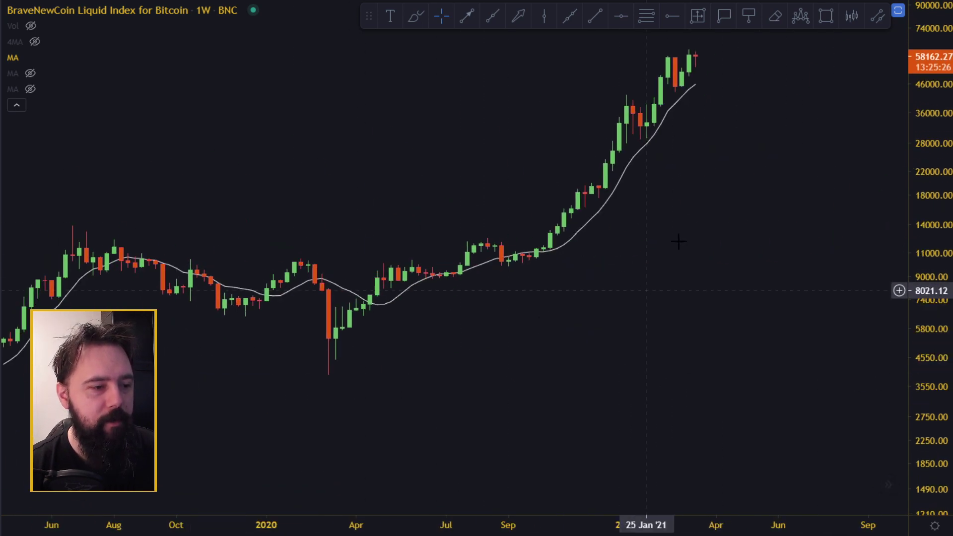
pyautogui.moveTo(745, 313); pyautogui.dragTo(758, 423)
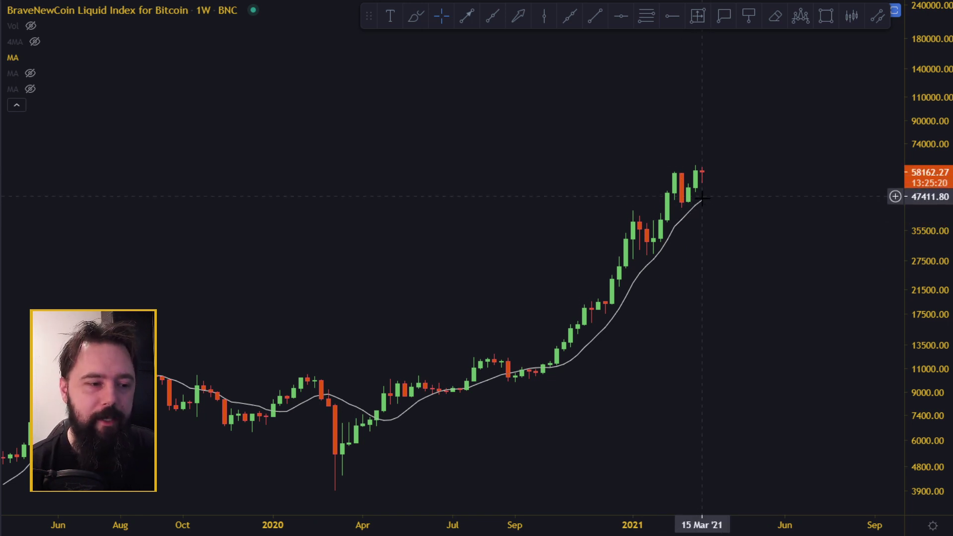
pyautogui.moveTo(383, 256); pyautogui.dragTo(730, 101)
pyautogui.scroll(-5, 546, 263)
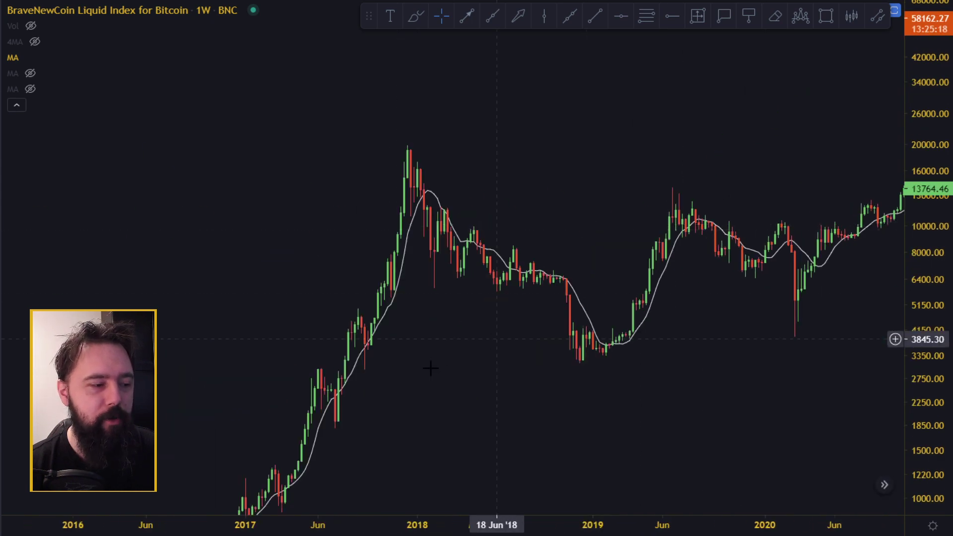
pyautogui.moveTo(430, 368); pyautogui.dragTo(699, 186)
pyautogui.scroll(4, 698, 187)
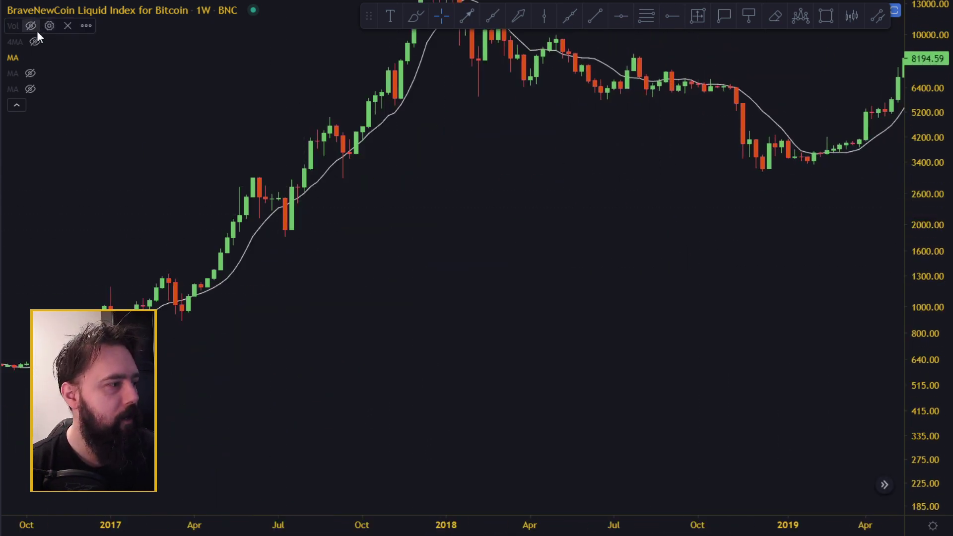
# Show the 4MA set, circle the March, July and September 2017 pullbacks to the red average with the Brush, and undo the circles.
pyautogui.moveTo(426, 252); pyautogui.dragTo(595, 243)
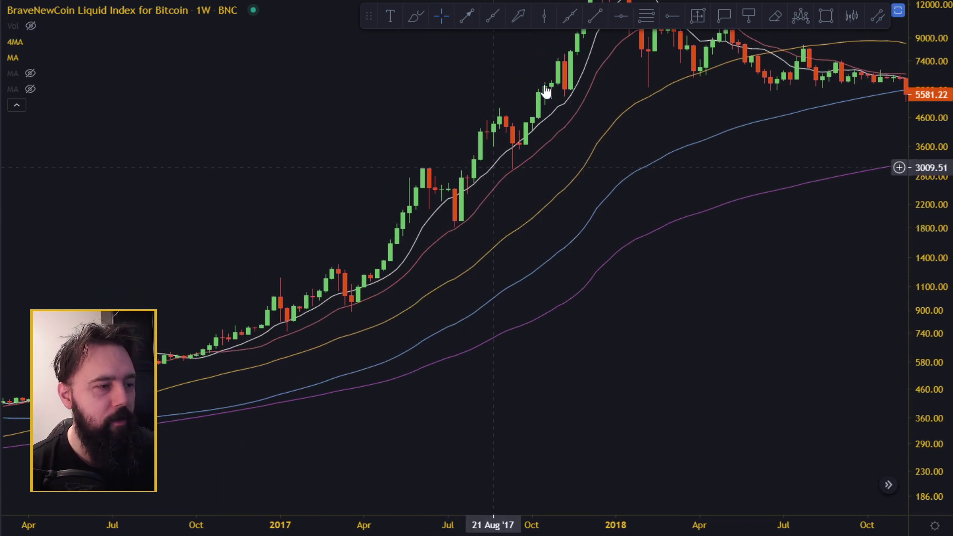
pyautogui.click(418, 16)
pyautogui.moveTo(350, 282); pyautogui.dragTo(336, 276)
pyautogui.moveTo(443, 184); pyautogui.dragTo(449, 187)
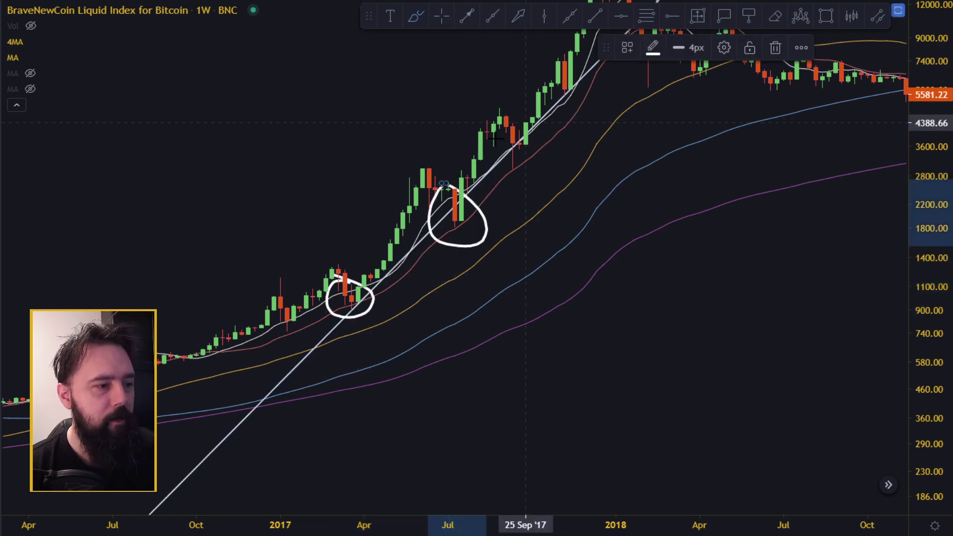
pyautogui.moveTo(514, 124); pyautogui.dragTo(510, 127)
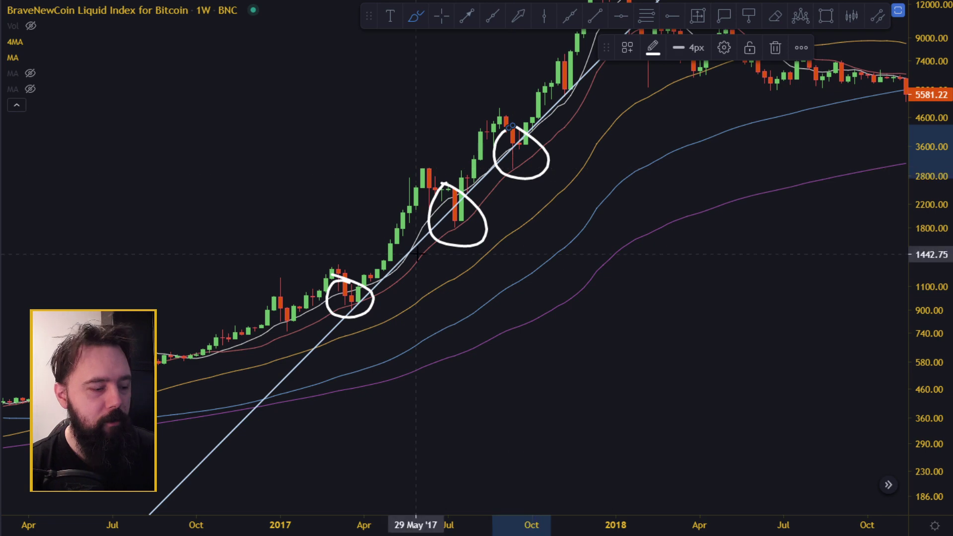
pyautogui.hotkey('ctrl', 'z')
pyautogui.hotkey('ctrl', 'z')
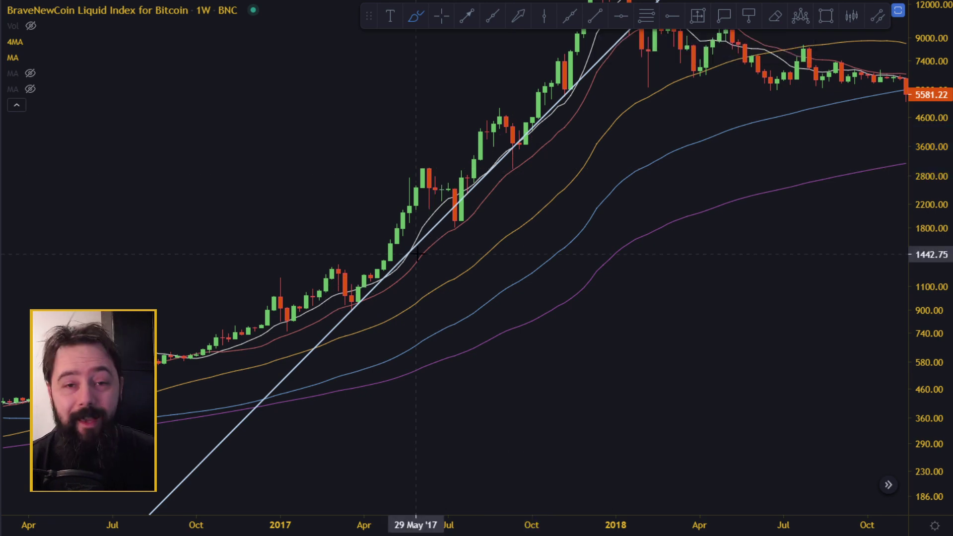
# Hide the first MA and the 4MA set, and discard the stray brush stroke below the 2018 candles.
pyautogui.hscroll(3, 268, 130)
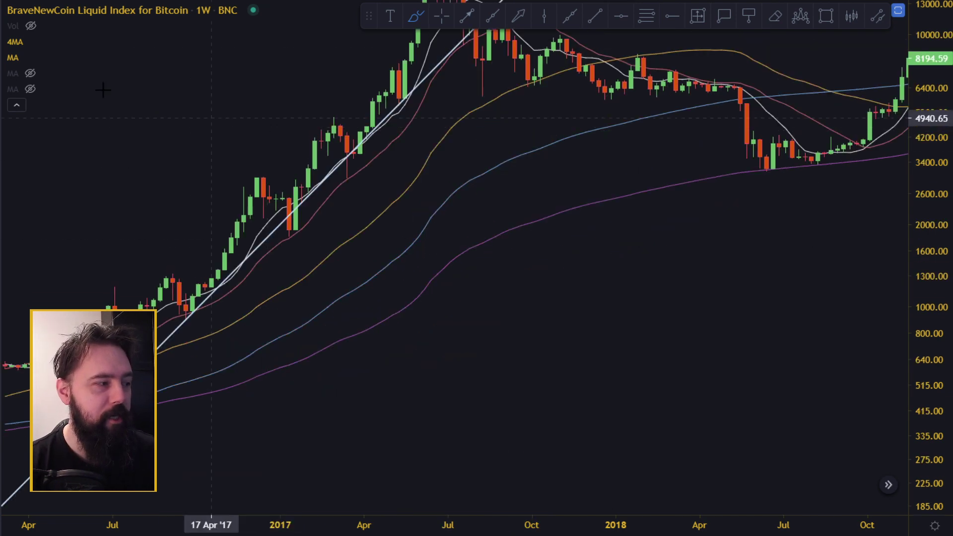
pyautogui.click(30, 57)
pyautogui.click(35, 42)
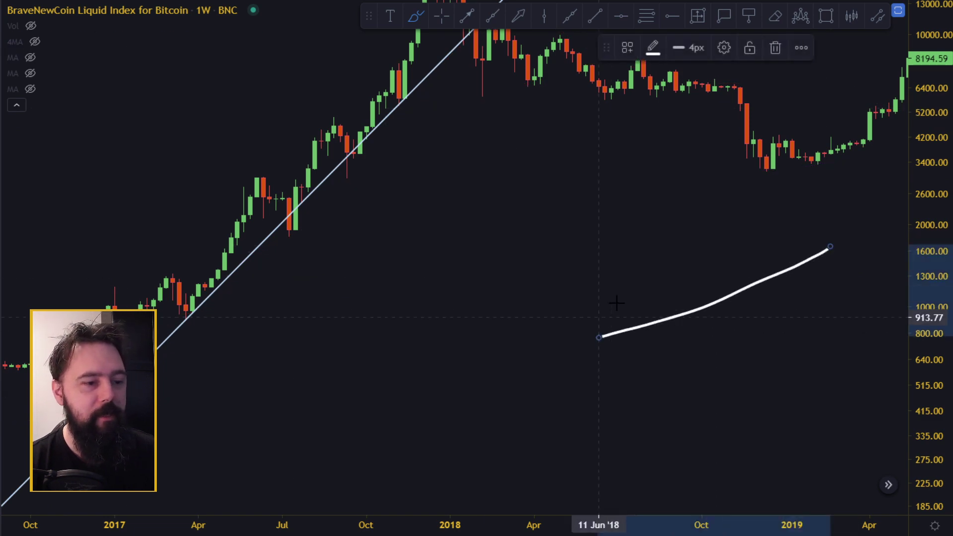
pyautogui.press('Escape')
# Show the 4MA set and the first MA over the 2020–2021 weekly candles.
pyautogui.moveTo(804, 213)
pyautogui.mouseDown()
pyautogui.moveTo(555, 353)
pyautogui.moveTo(218, 396)
pyautogui.moveTo(119, 395)
pyautogui.mouseUp()
pyautogui.moveTo(778, 238); pyautogui.dragTo(640, 339)
pyautogui.scroll(3, 732, 321)
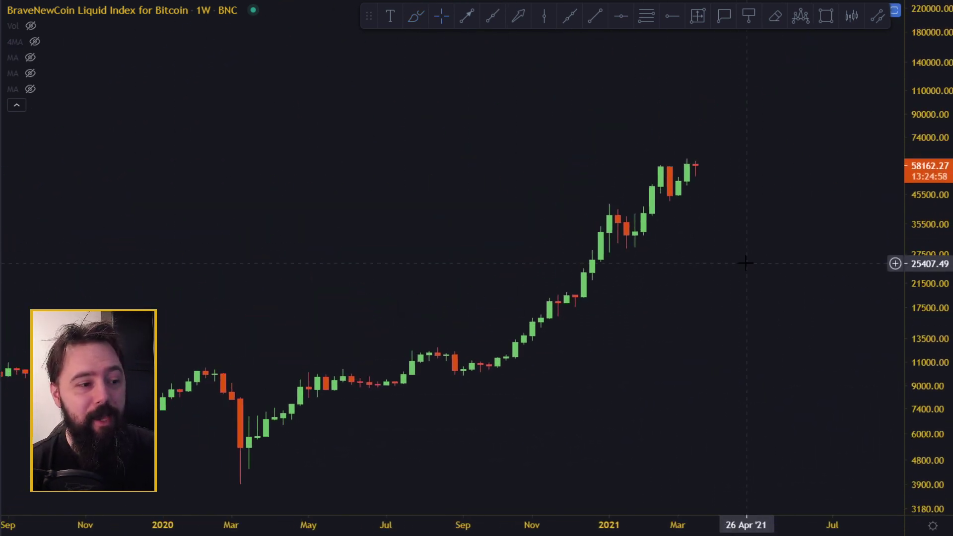
pyautogui.click(35, 42)
pyautogui.click(30, 57)
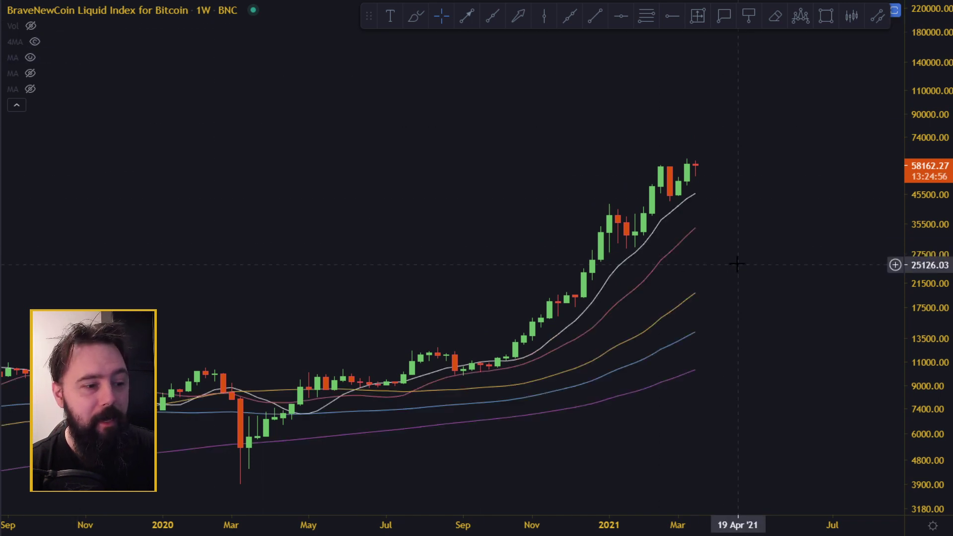
# Try a horizontal line at 34514.78, where the red moving average currently ends, and delete it.
pyautogui.click(730, 228)
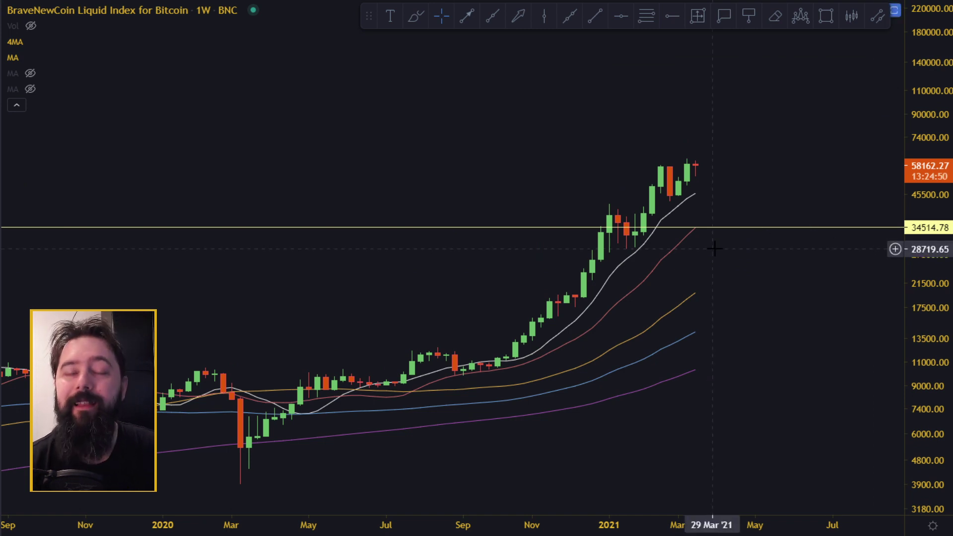
pyautogui.click(448, 229)
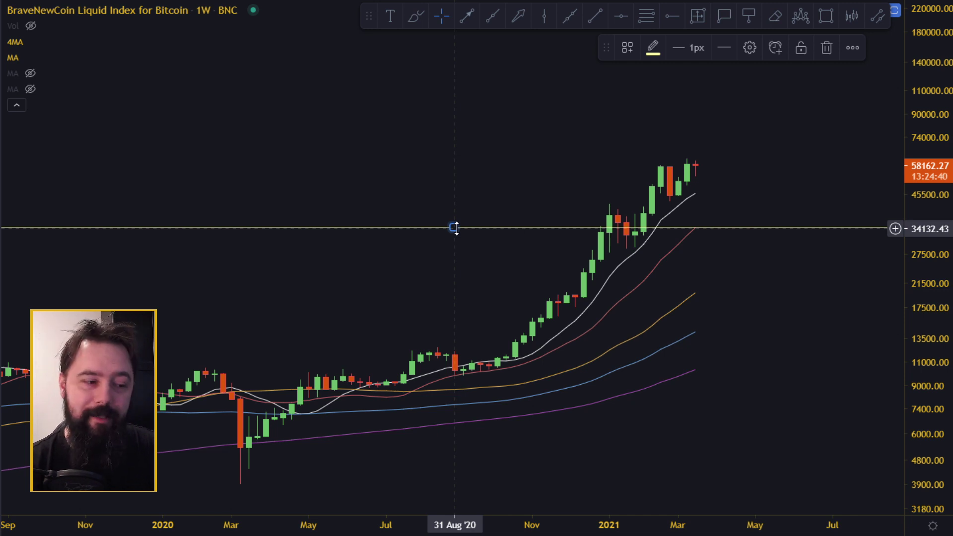
pyautogui.press('Delete')
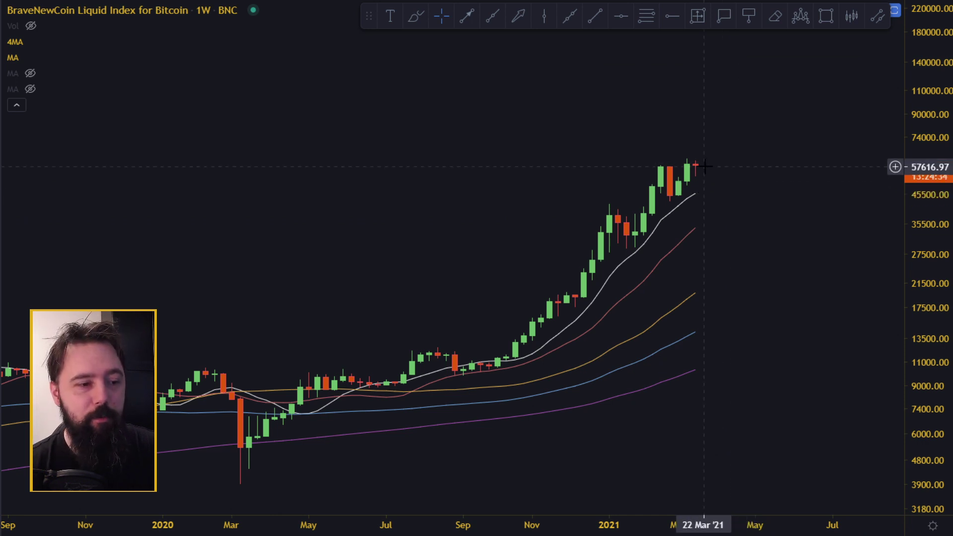
# Try a trend line segment from the December 2020 low up along the early 2021 lows and beyond the latest candle.
pyautogui.moveTo(729, 189); pyautogui.dragTo(765, 175)
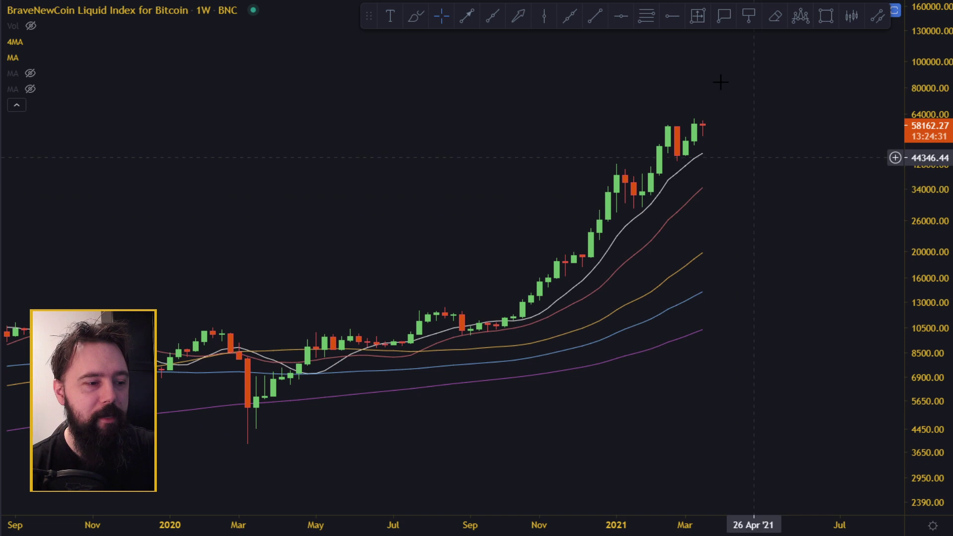
pyautogui.click(593, 20)
pyautogui.click(583, 265)
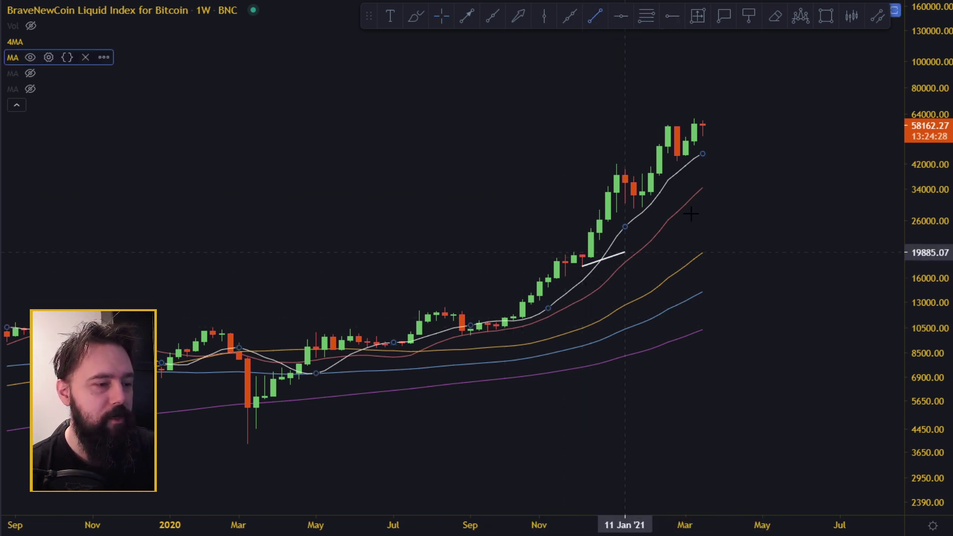
pyautogui.click(797, 35)
pyautogui.scroll(5, 745, 146)
pyautogui.moveTo(615, 173); pyautogui.dragTo(790, 223)
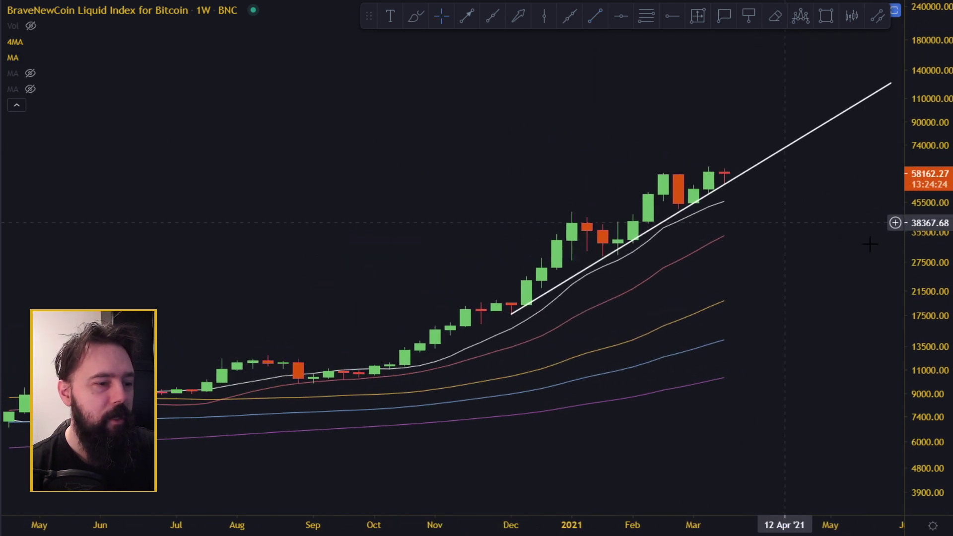
pyautogui.moveTo(935, 268); pyautogui.dragTo(937, 182)
pyautogui.scroll(3, 837, 192)
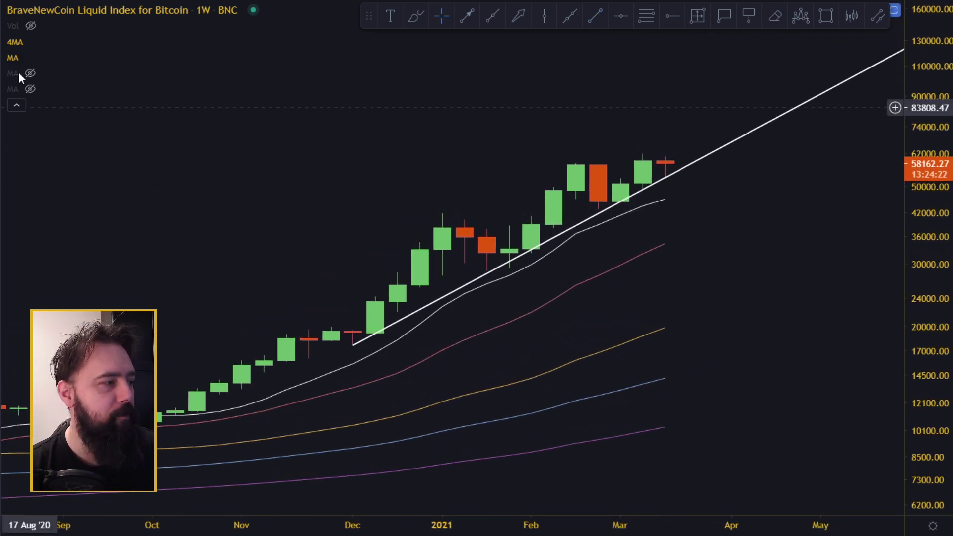
# Hide the first MA and the 4MA set, and delete the trend line segment under the 2021 candles.
pyautogui.click(29, 58)
pyautogui.click(35, 42)
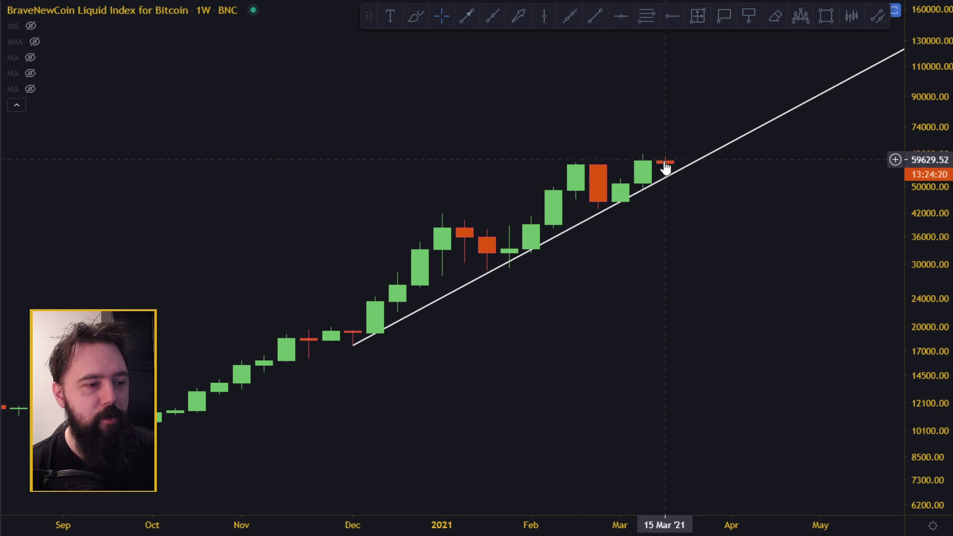
pyautogui.moveTo(908, 267); pyautogui.dragTo(910, 221)
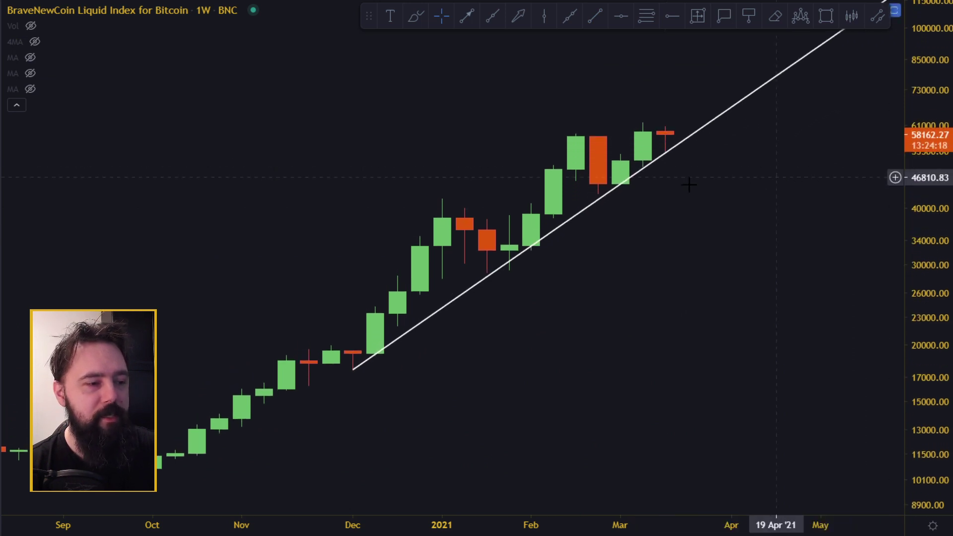
pyautogui.click(588, 216)
pyautogui.press('Delete')
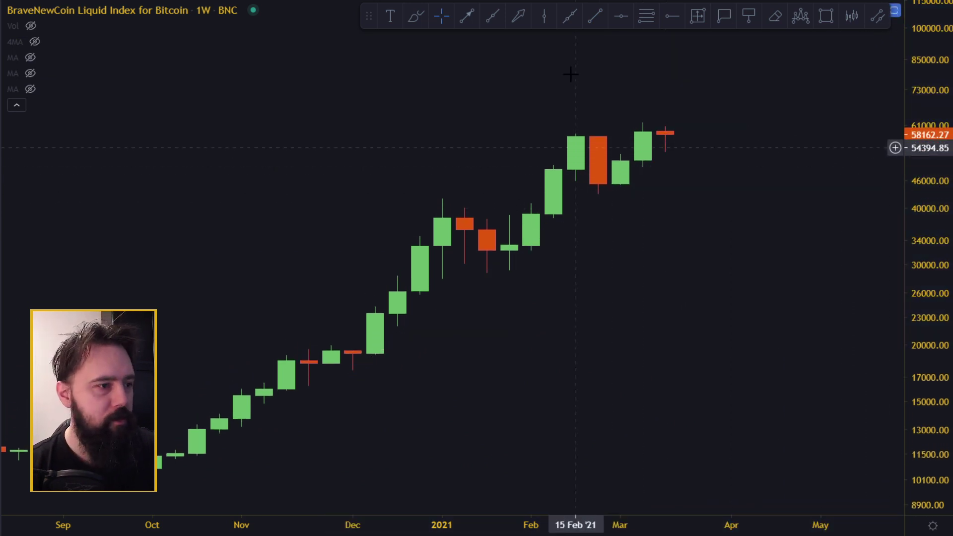
# Draw an extended trend line from the 7 December 2020 low at 17592.63 through the 22 February 2021 low.
pyautogui.hotkey('alt', 't')
pyautogui.click(352, 370)
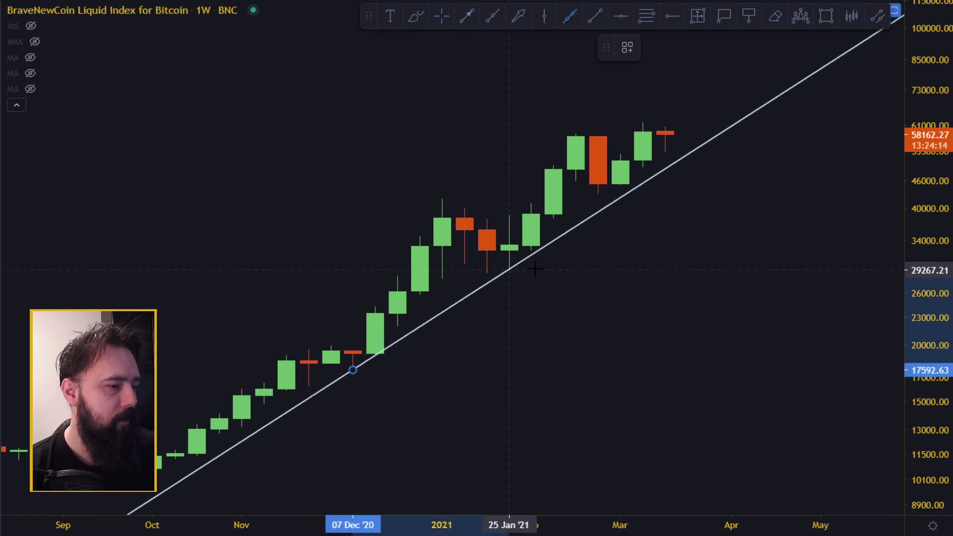
pyautogui.click(602, 202)
pyautogui.click(660, 212)
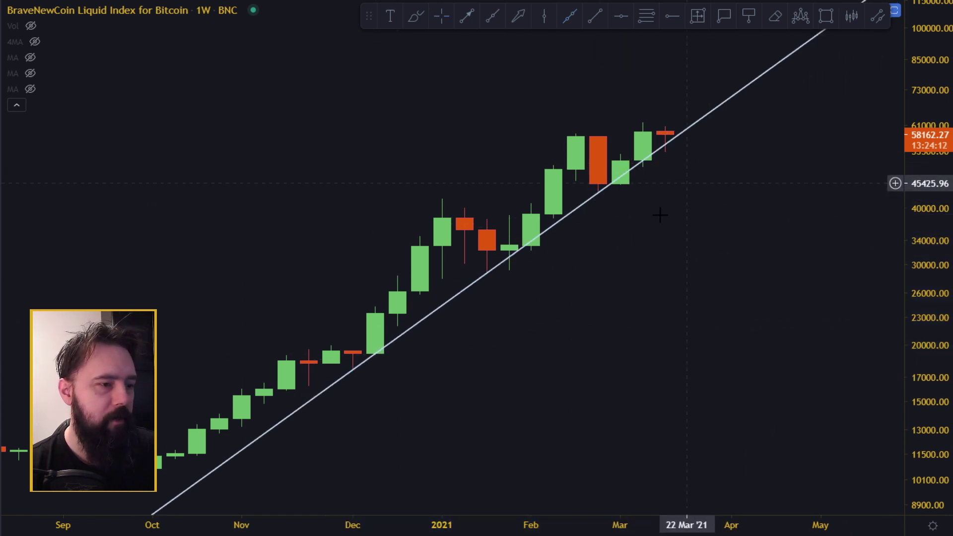
# Examine how the weekly candles since December 2020 sit against the new extended trend line and where it projects.
pyautogui.moveTo(657, 148); pyautogui.dragTo(791, 134)
pyautogui.scroll(1, 843, 173)
pyautogui.moveTo(929, 166); pyautogui.dragTo(929, 74)
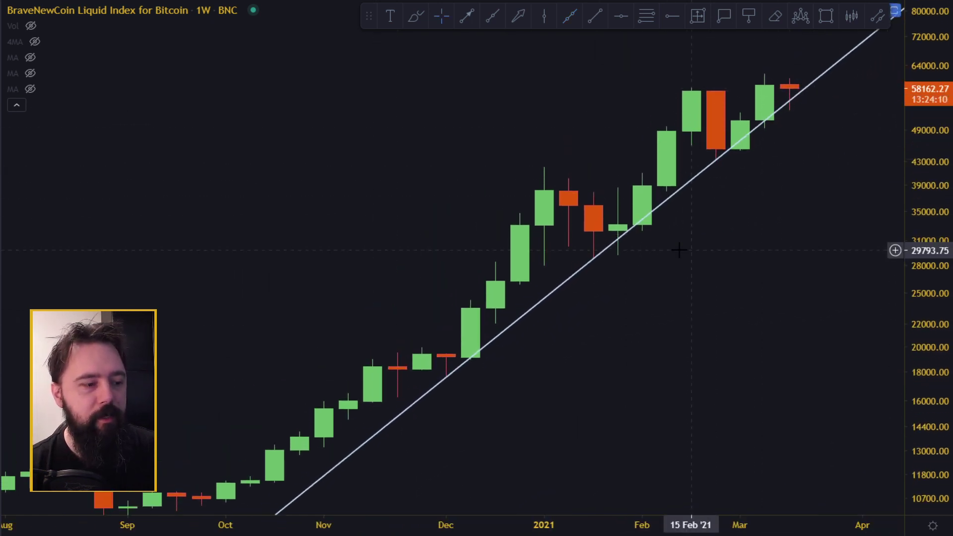
pyautogui.scroll(-2, 702, 349)
pyautogui.moveTo(914, 337); pyautogui.dragTo(914, 467)
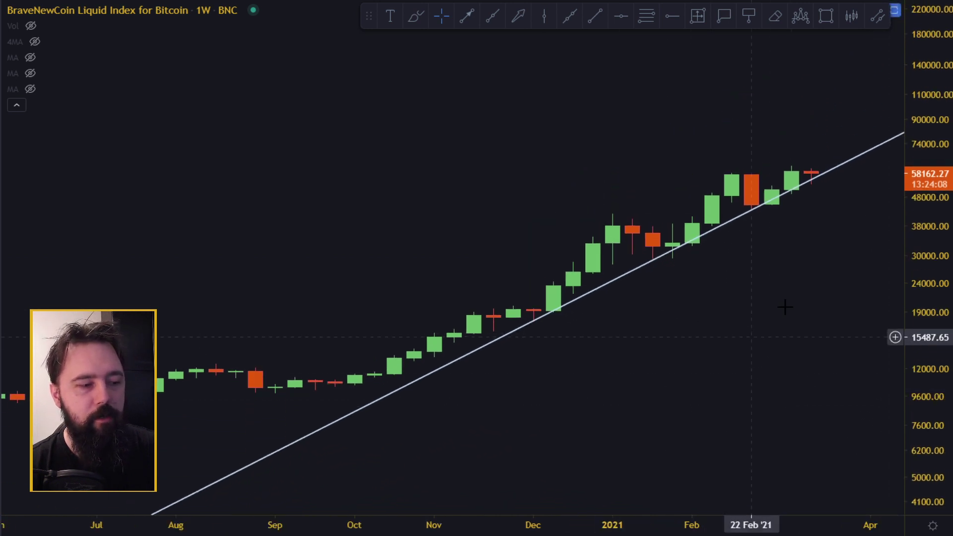
pyautogui.moveTo(812, 282); pyautogui.dragTo(690, 370)
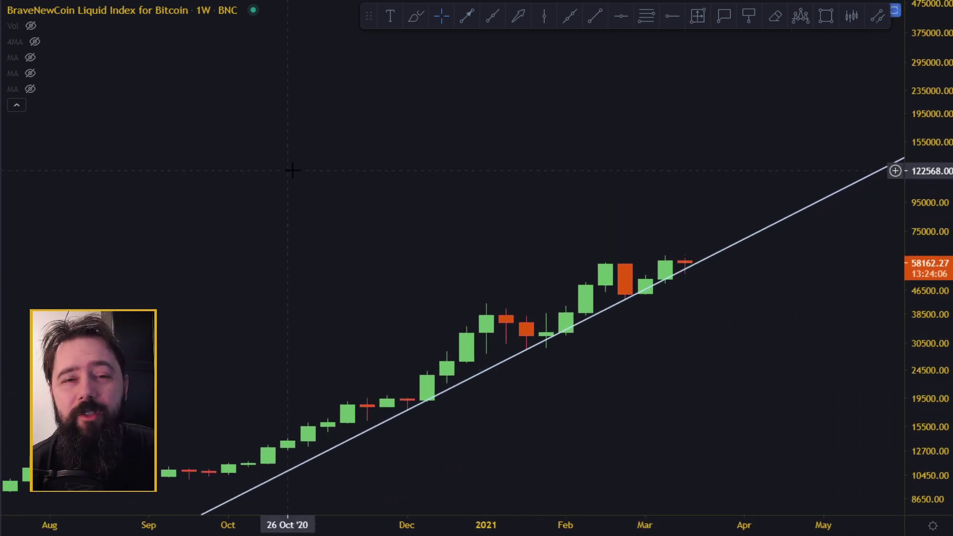
# Examine where the 2017 candles touch and dip below the extended trend line between March 2017 and early 2018.
pyautogui.scroll(-8, 526, 251)
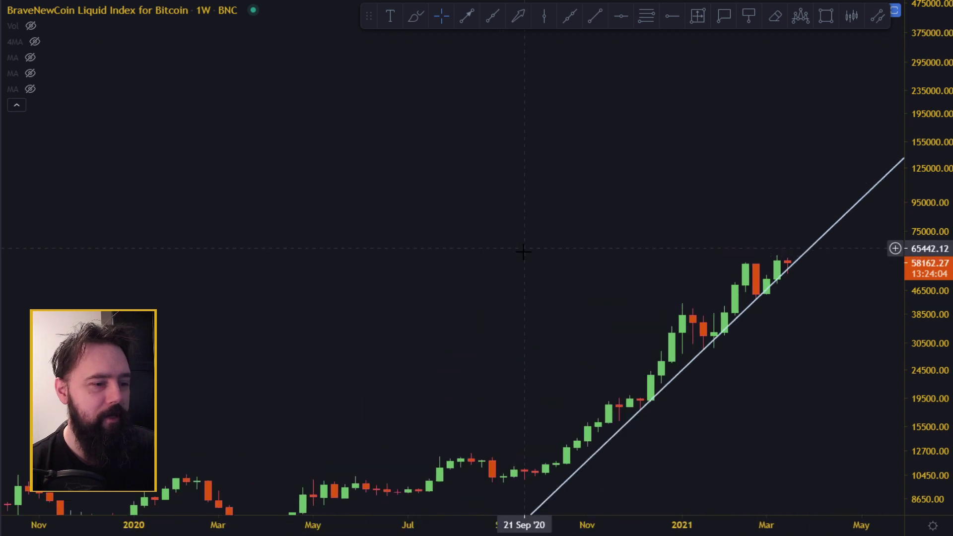
pyautogui.moveTo(524, 243); pyautogui.dragTo(733, 109)
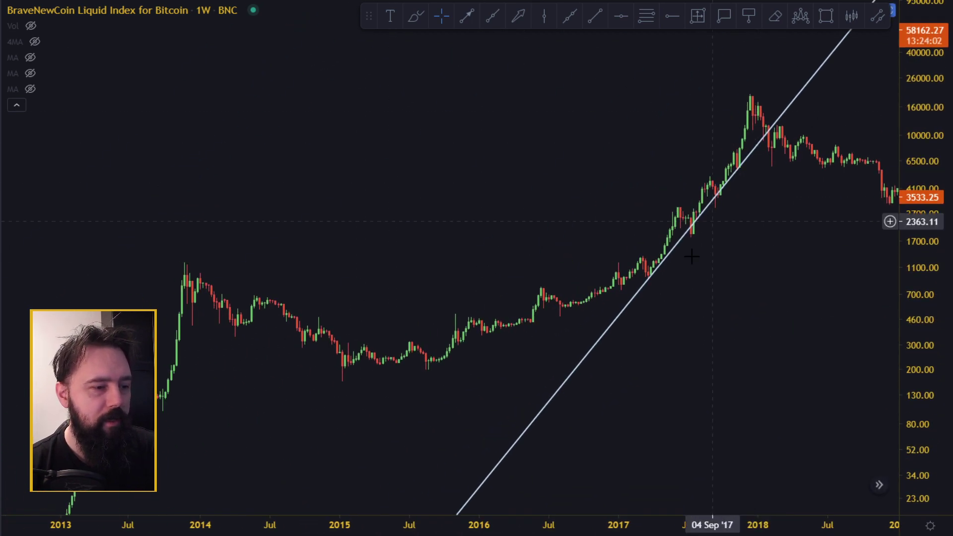
pyautogui.scroll(6, 693, 255)
pyautogui.moveTo(632, 292); pyautogui.dragTo(781, 314)
pyautogui.moveTo(938, 344); pyautogui.dragTo(938, 168)
pyautogui.scroll(3, 854, 242)
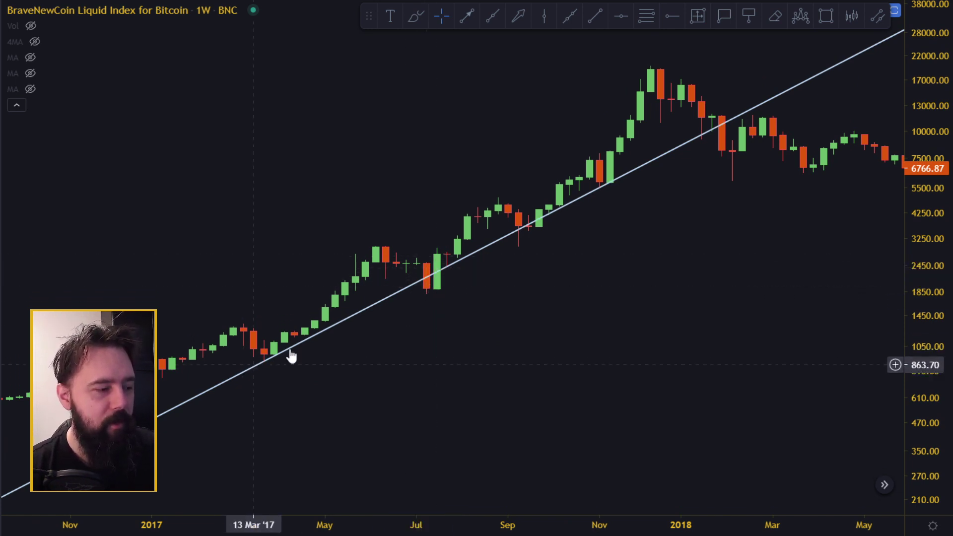
pyautogui.click(429, 285)
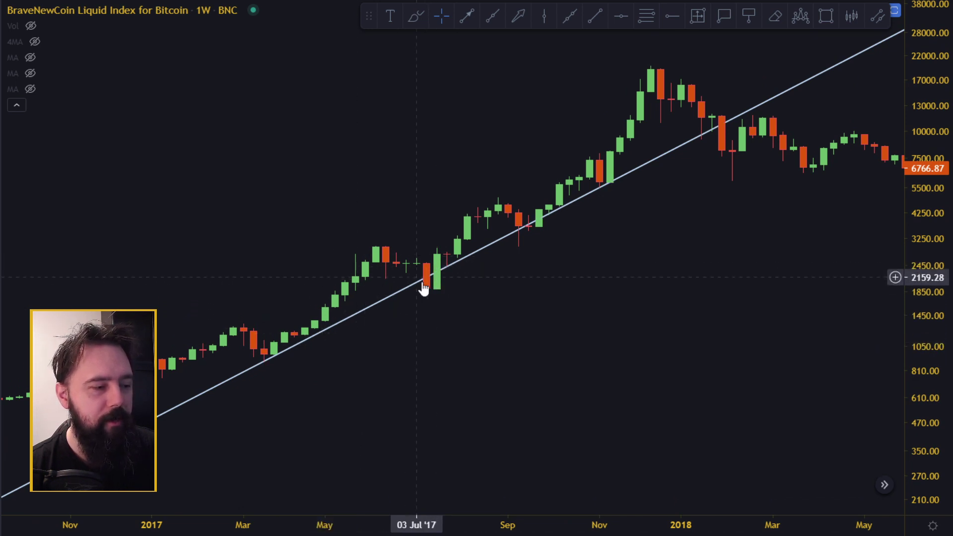
pyautogui.scroll(3, 551, 240)
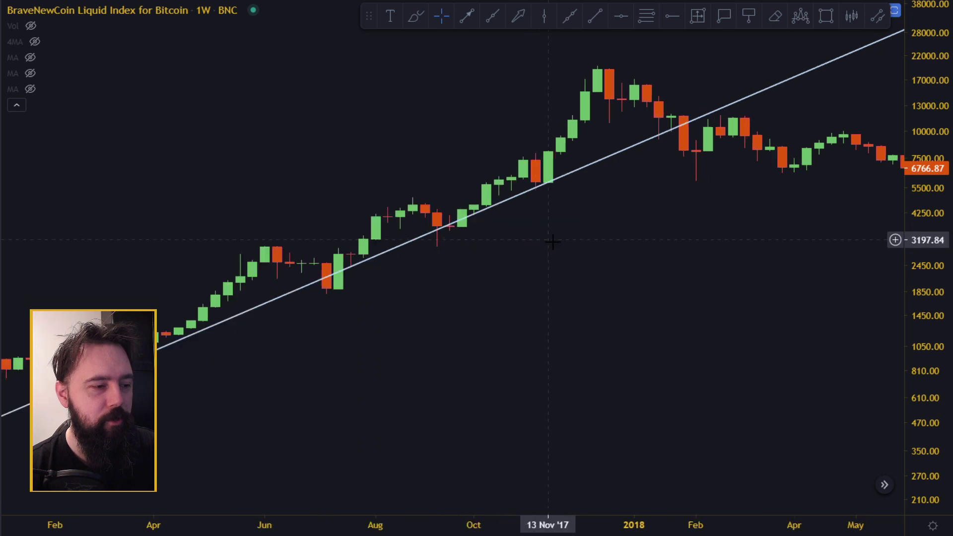
pyautogui.moveTo(526, 249); pyautogui.dragTo(611, 304)
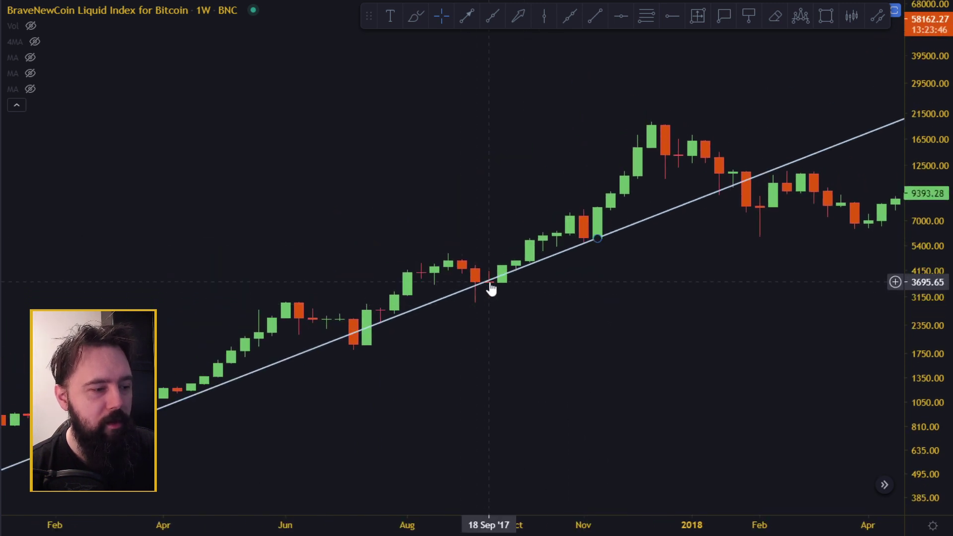
pyautogui.moveTo(938, 349); pyautogui.dragTo(873, 194)
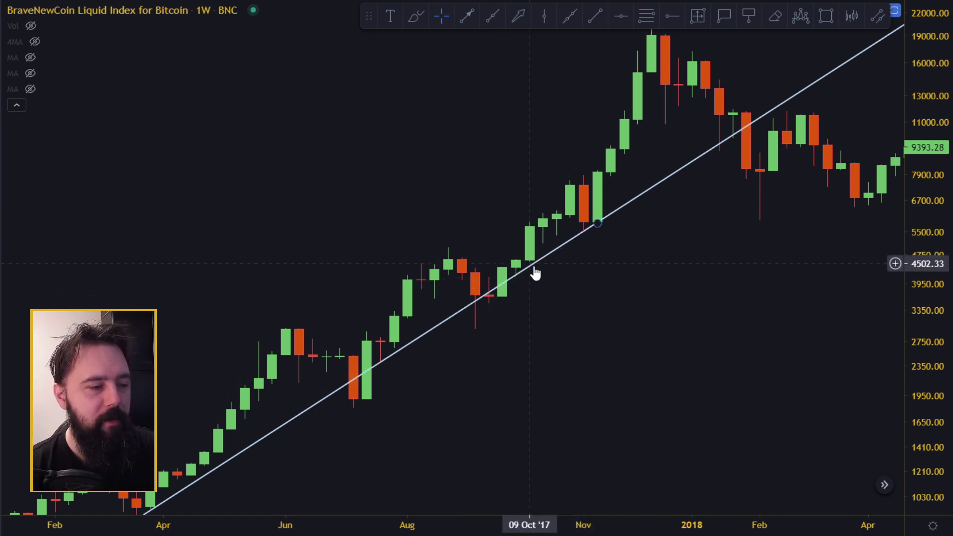
# Sketch freehand paths over the July 2017 dip below the trend line, and undo the brush strokes.
pyautogui.scroll(-6, 503, 311)
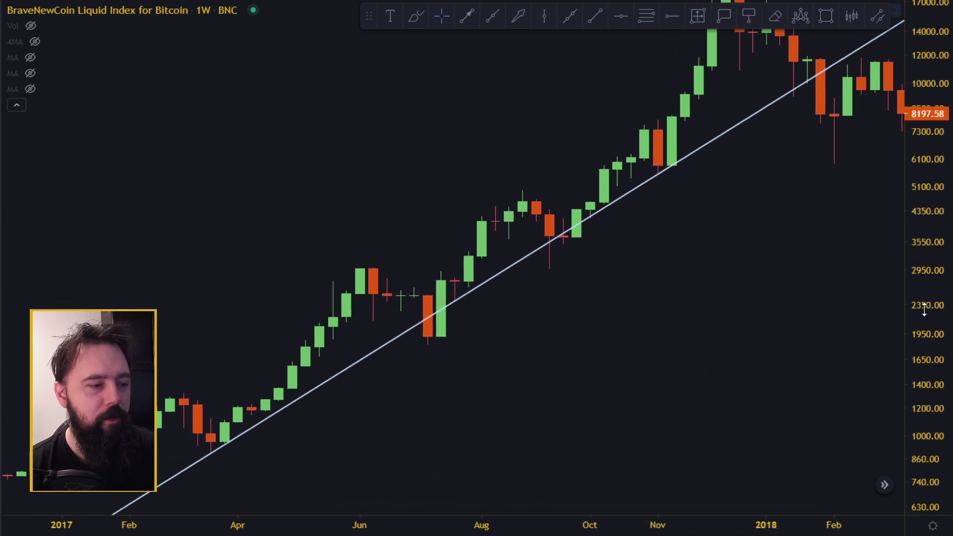
pyautogui.scroll(3, 529, 435)
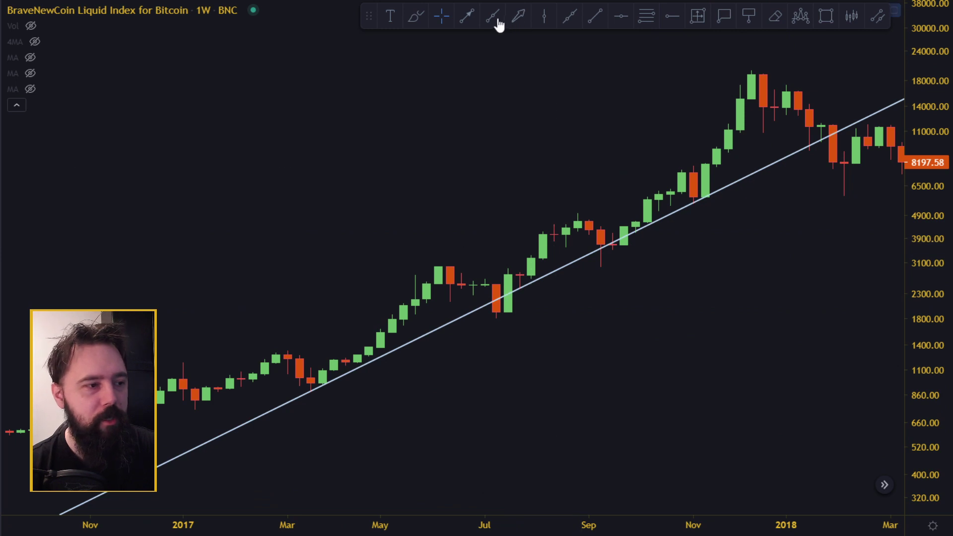
pyautogui.click(416, 17)
pyautogui.moveTo(499, 287); pyautogui.dragTo(547, 313)
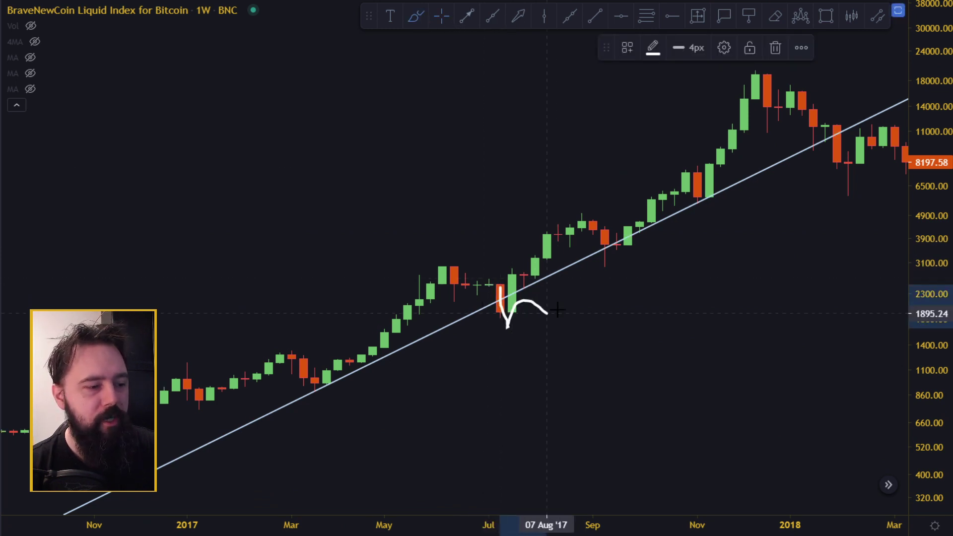
pyautogui.moveTo(594, 292); pyautogui.dragTo(641, 193)
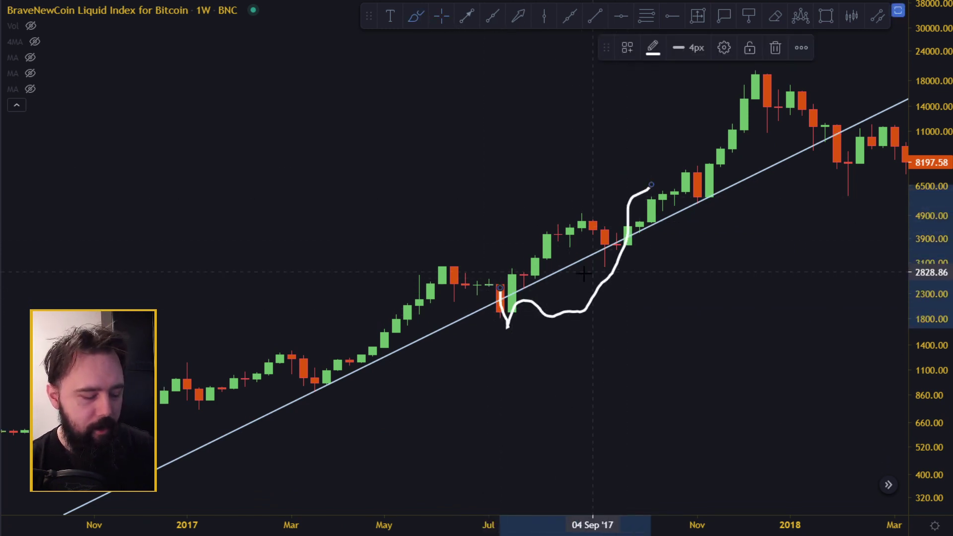
pyautogui.hotkey('ctrl', 'z')
pyautogui.moveTo(489, 277); pyautogui.dragTo(512, 358)
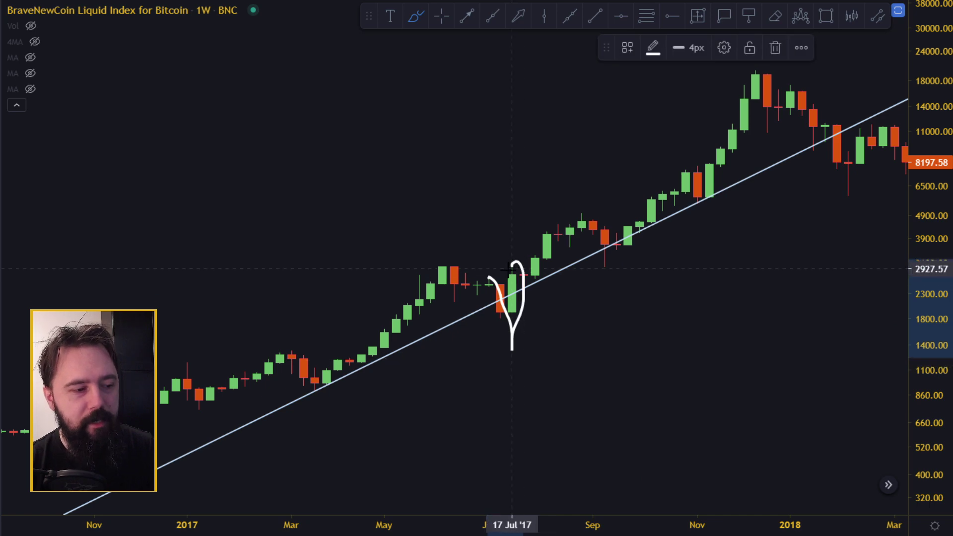
pyautogui.moveTo(509, 270); pyautogui.dragTo(656, 201)
pyautogui.hotkey('ctrl', 'z')
pyautogui.hotkey('ctrl', 'z')
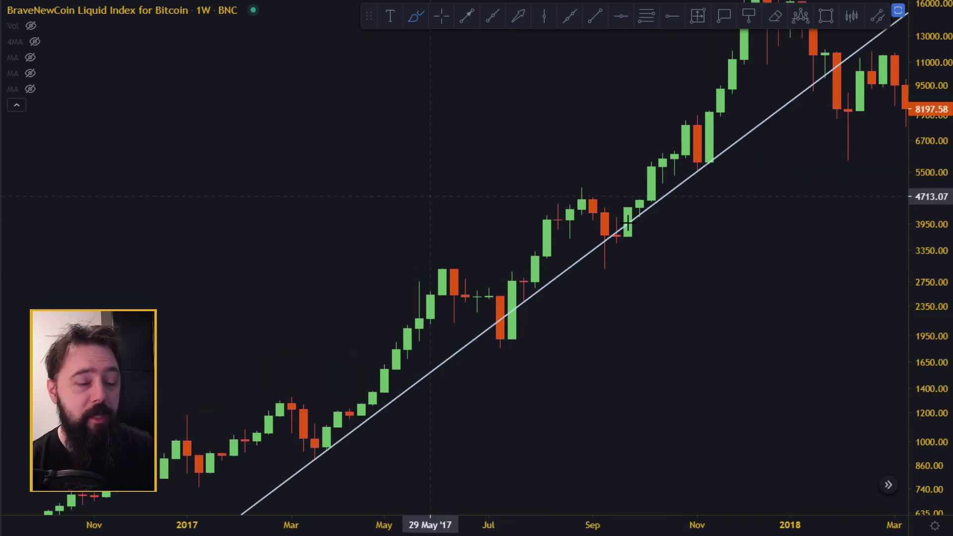
# Return to the 2021 candles and switch the chart to Bitcoin / U.S. Dollar on BITFINEX at the 1D interval.
pyautogui.moveTo(814, 226); pyautogui.dragTo(137, 379)
pyautogui.moveTo(725, 249); pyautogui.dragTo(190, 268)
pyautogui.moveTo(722, 294); pyautogui.dragTo(80, 336)
pyautogui.moveTo(729, 228); pyautogui.dragTo(620, 333)
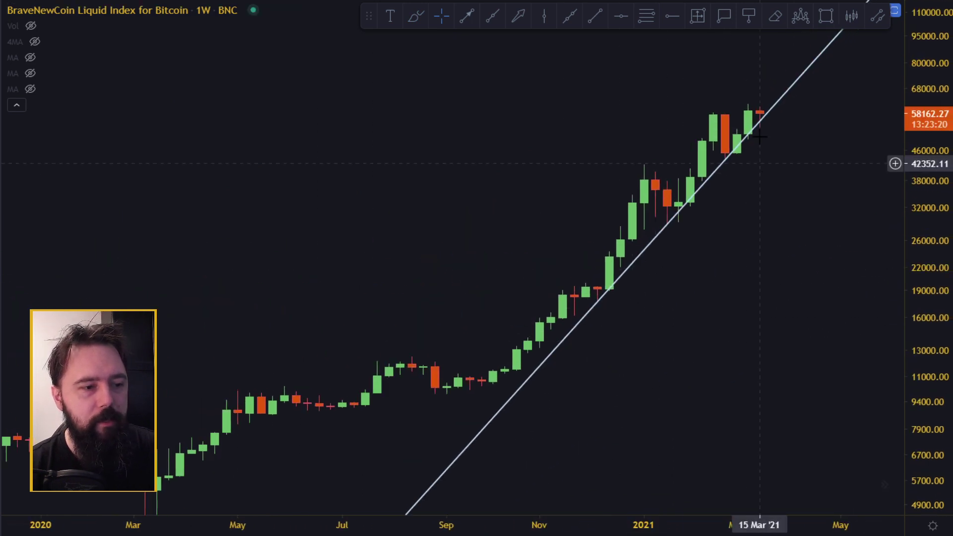
pyautogui.scroll(1, 823, 120)
pyautogui.scroll(2, 822, 120)
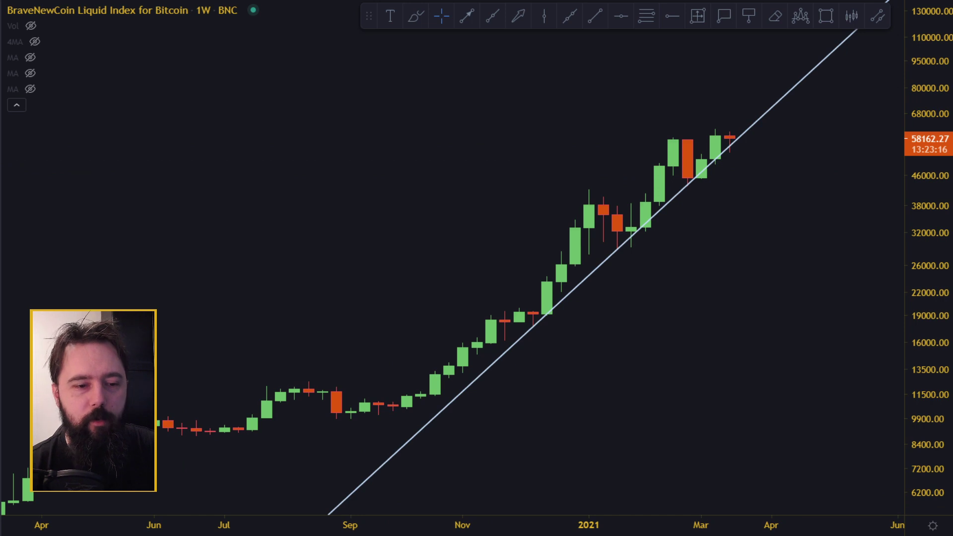
pyautogui.moveTo(772, 111); pyautogui.dragTo(791, 186)
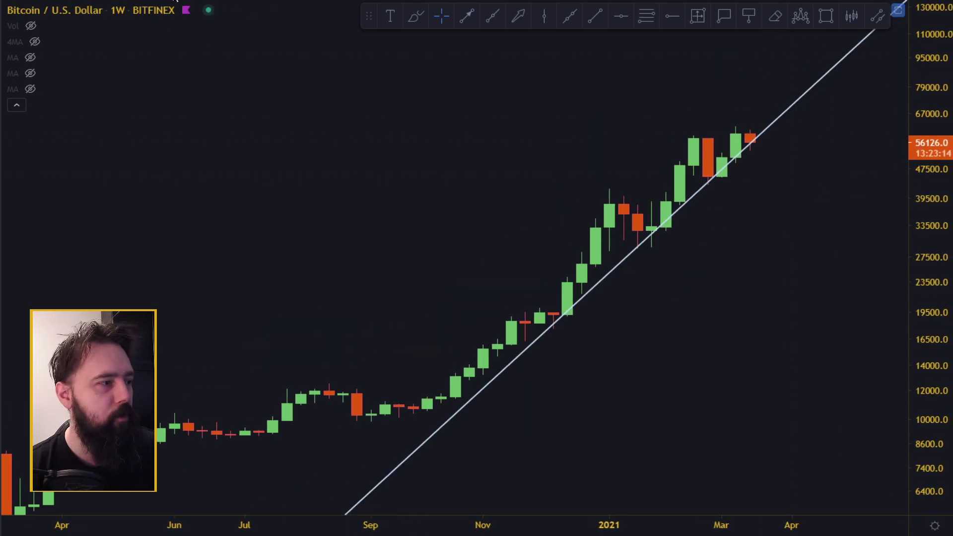
pyautogui.click(160, 2)
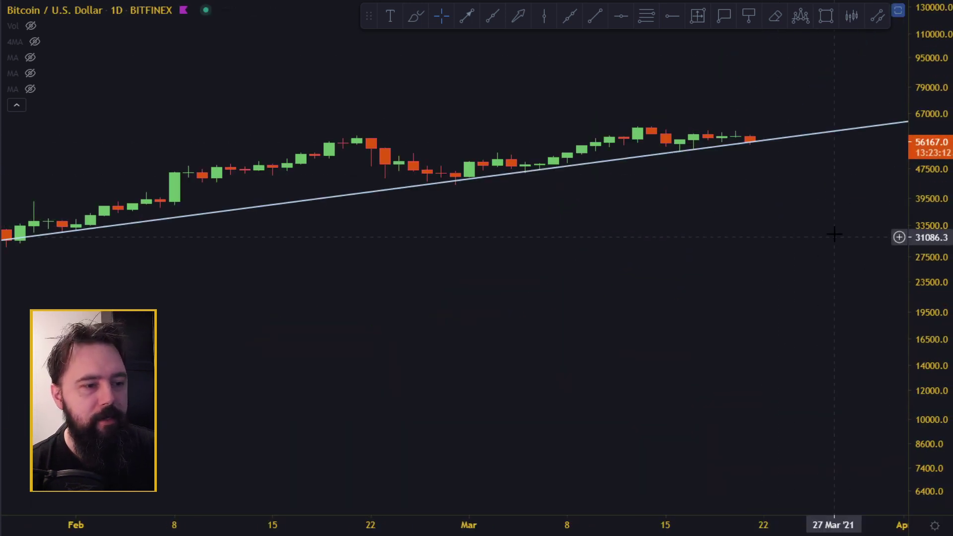
# Examine how the daily candles from December 2020 to March 2021 sit against the extended trend line.
pyautogui.doubleClick(926, 233)
pyautogui.scroll(-3, 833, 232)
pyautogui.moveTo(848, 97); pyautogui.dragTo(820, 130)
pyautogui.moveTo(514, 320); pyautogui.dragTo(685, 206)
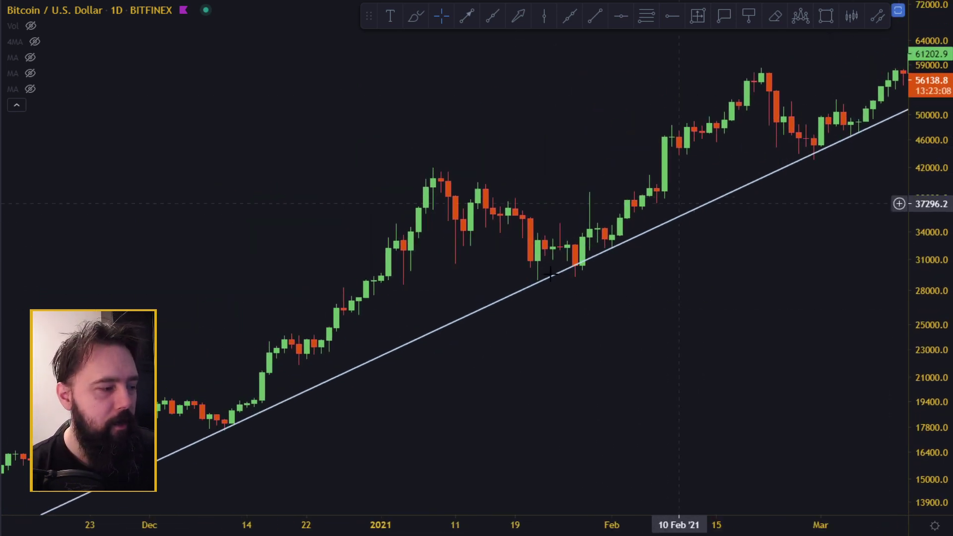
pyautogui.scroll(-7, 566, 298)
pyautogui.moveTo(778, 295); pyautogui.dragTo(476, 347)
pyautogui.scroll(7, 660, 264)
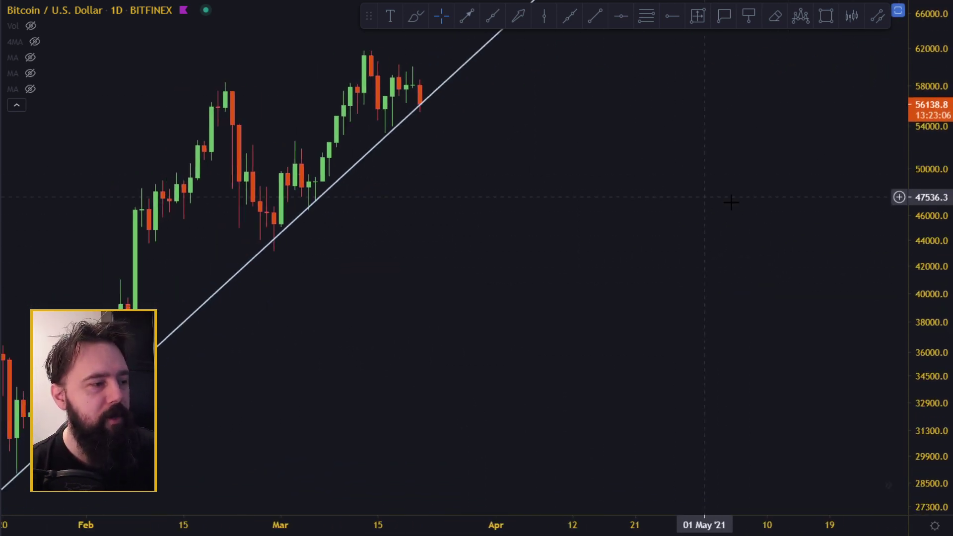
pyautogui.moveTo(705, 197); pyautogui.dragTo(731, 203)
# Compare price with the 4MA set on the 1D and 1W intervals, and restore the daily chart with the averages hidden.
pyautogui.click(35, 42)
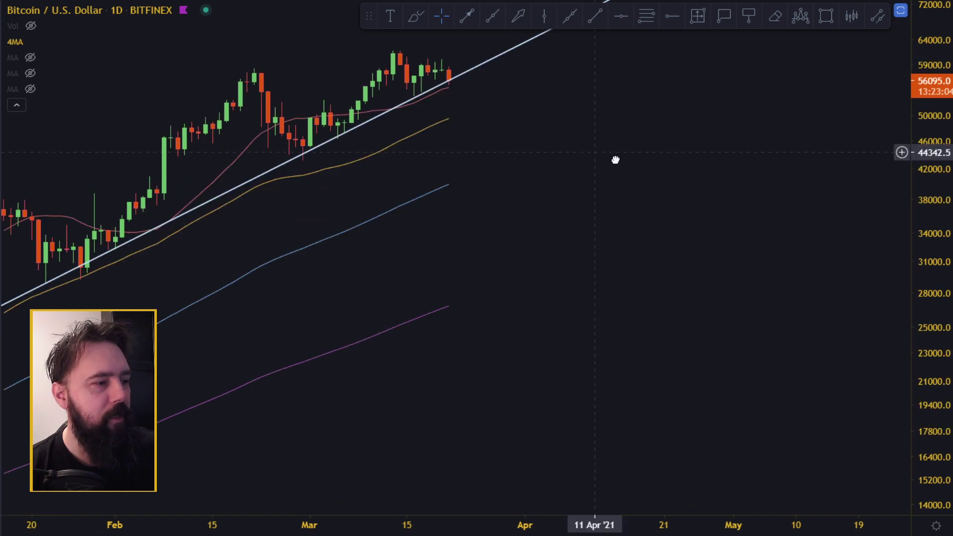
pyautogui.moveTo(615, 155); pyautogui.dragTo(864, 163)
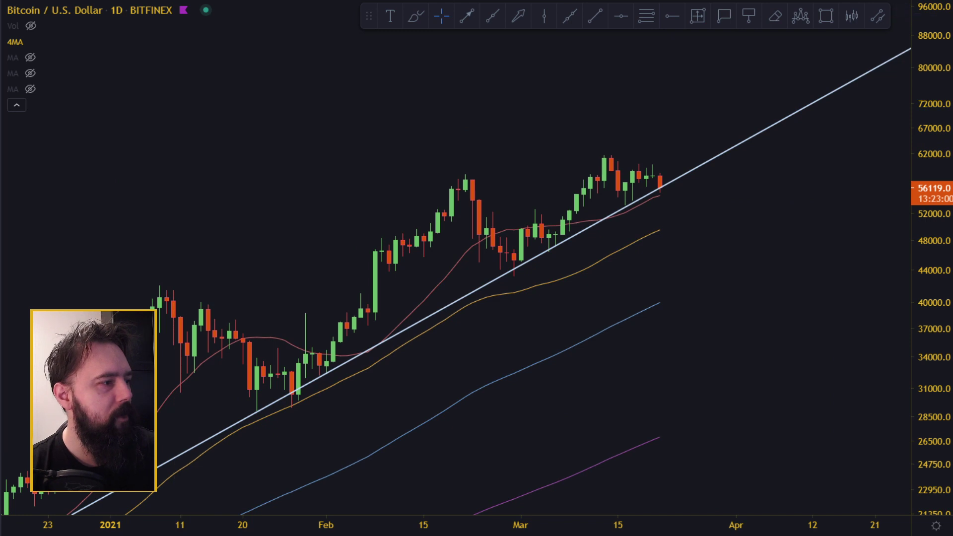
pyautogui.write('1w')
pyautogui.press('Return')
pyautogui.scroll(3, 666, 275)
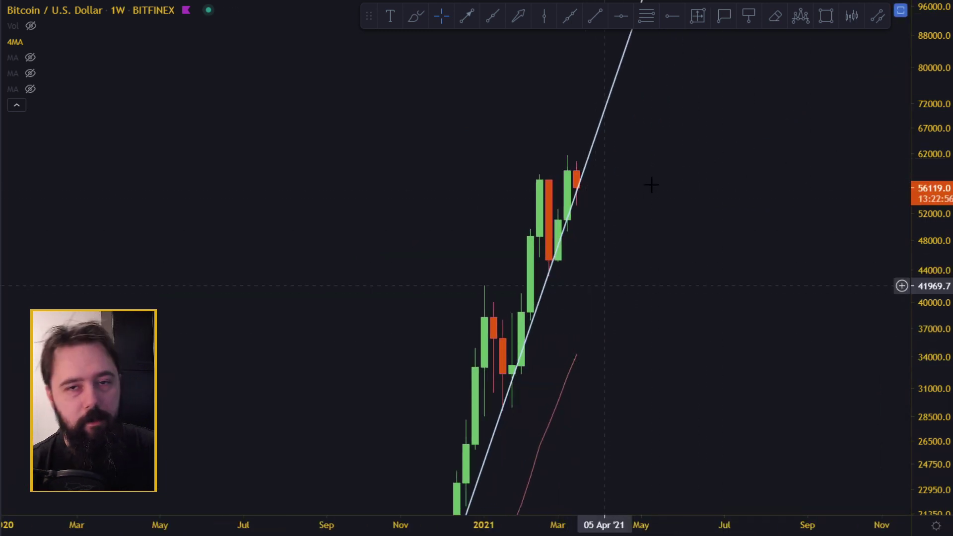
pyautogui.moveTo(28, 44)
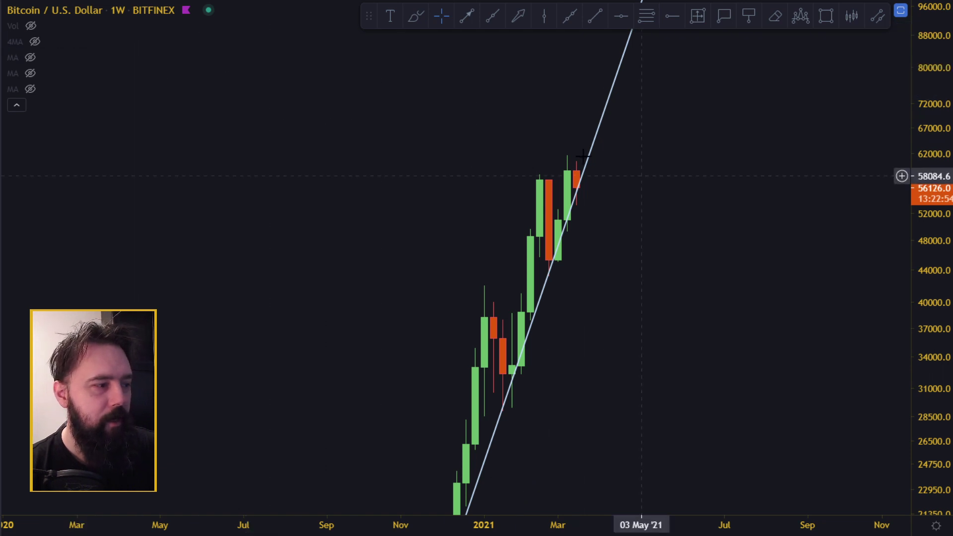
pyautogui.scroll(2, 639, 175)
pyautogui.click(186, 1)
pyautogui.scroll(-4, 614, 159)
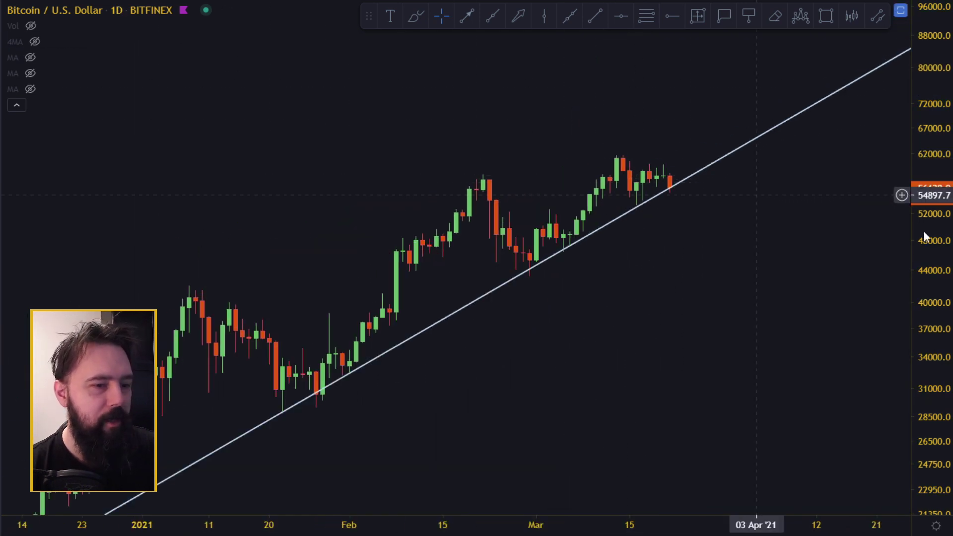
# Show the RSI and MACD panes below the daily price chart.
pyautogui.moveTo(924, 231); pyautogui.dragTo(923, 2)
pyautogui.moveTo(723, 142); pyautogui.dragTo(819, 179)
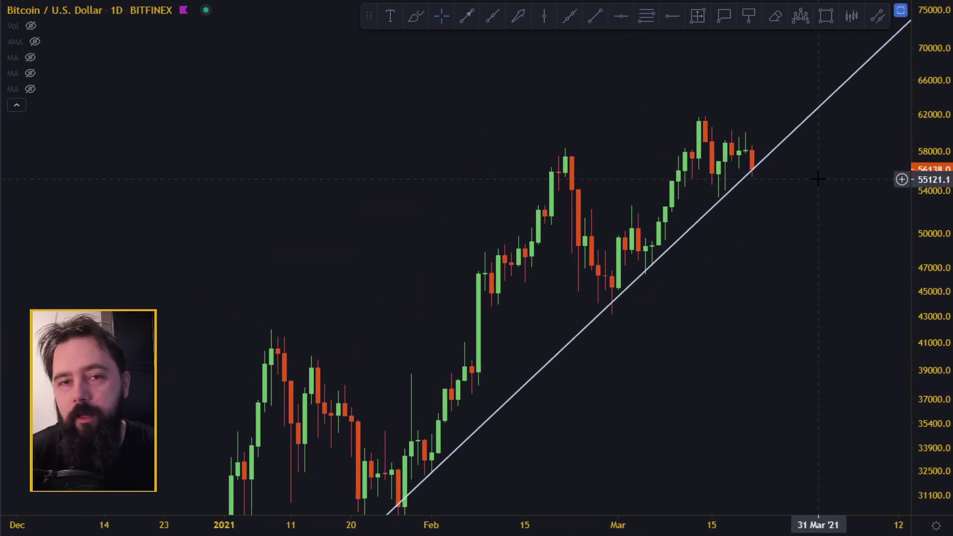
pyautogui.scroll(2, 812, 181)
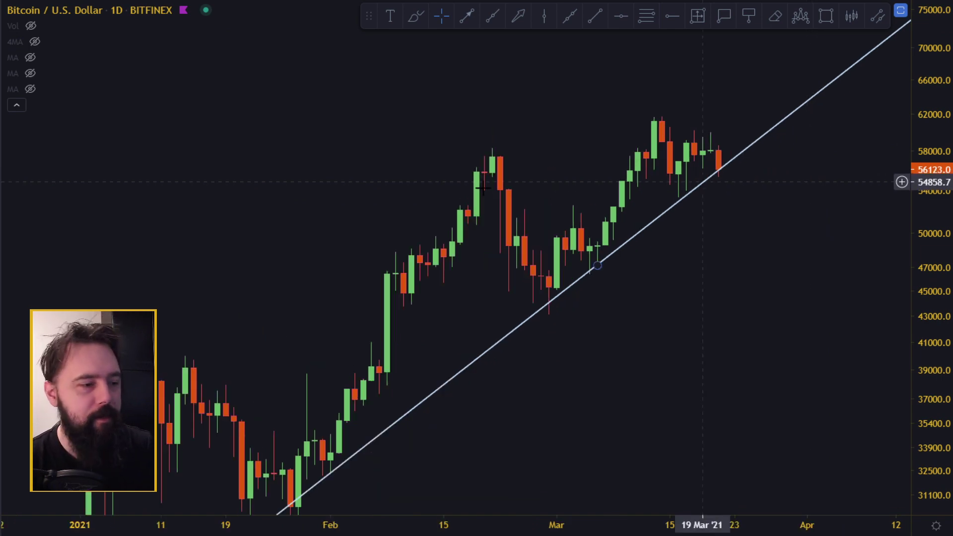
pyautogui.doubleClick(631, 128)
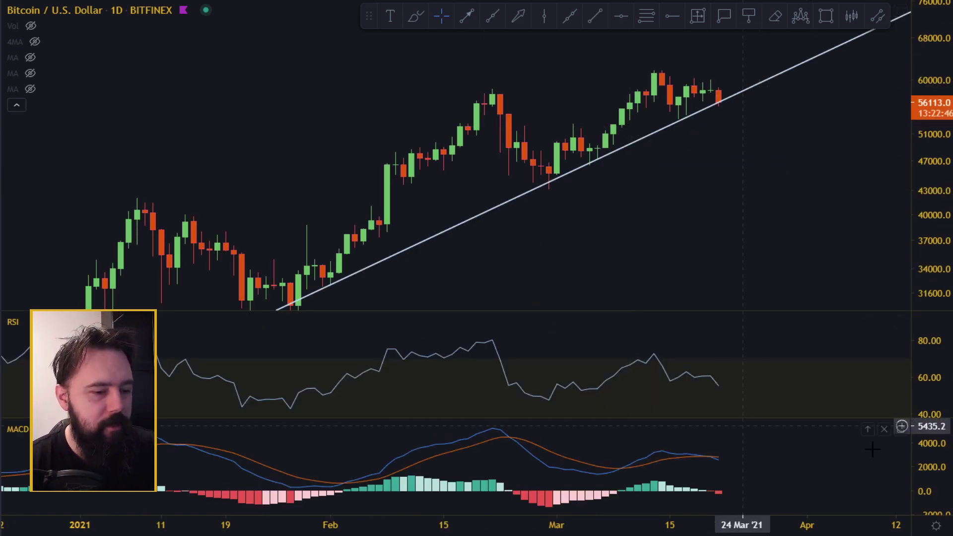
# Move the MACD pane above the RSI, enlarge the indicator area, and examine the latest MACD crossover against price.
pyautogui.click(854, 430)
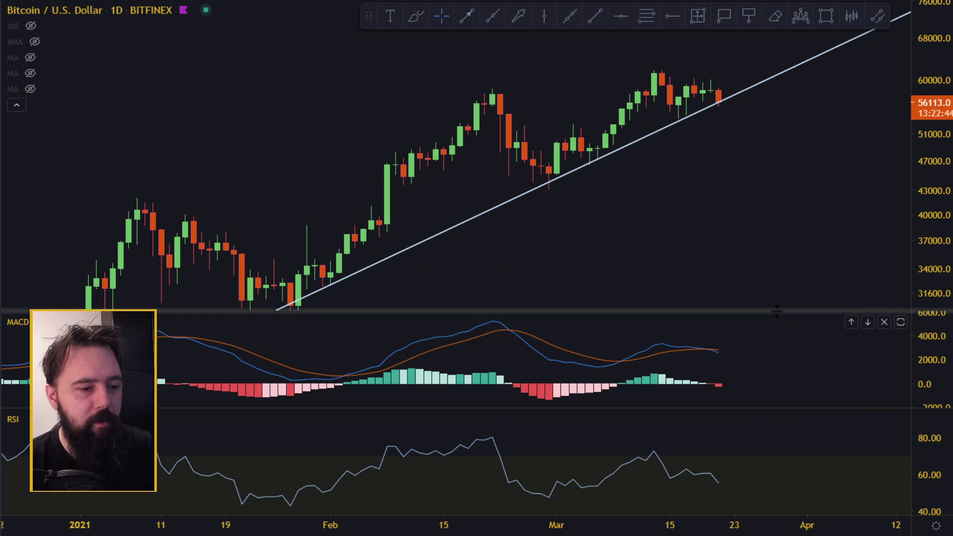
pyautogui.moveTo(784, 311); pyautogui.dragTo(787, 237)
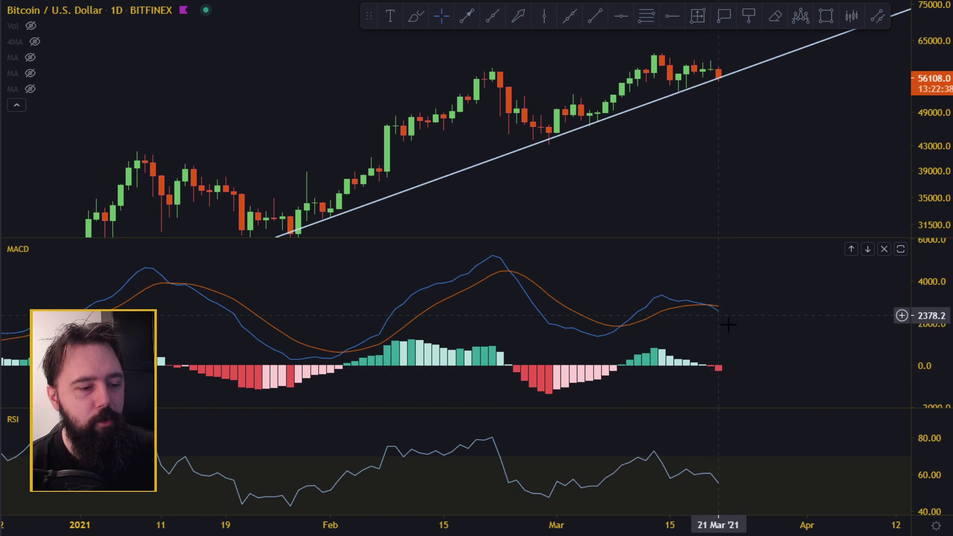
pyautogui.moveTo(918, 154); pyautogui.dragTo(917, 176)
pyautogui.moveTo(873, 155)
pyautogui.mouseDown()
pyautogui.moveTo(872, 165)
pyautogui.moveTo(886, 145)
pyautogui.moveTo(864, 146)
pyautogui.mouseUp()
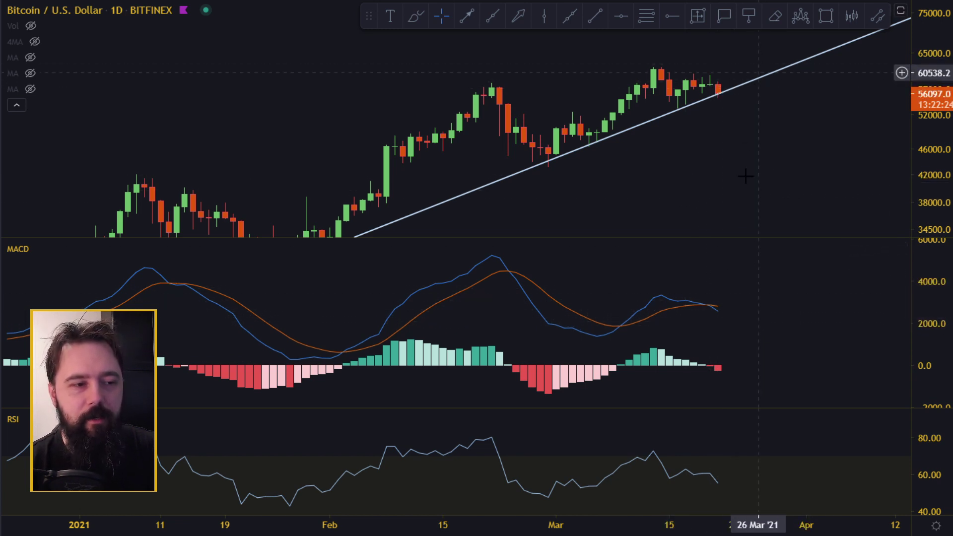
pyautogui.moveTo(949, 124); pyautogui.dragTo(948, 101)
pyautogui.moveTo(844, 151); pyautogui.dragTo(822, 196)
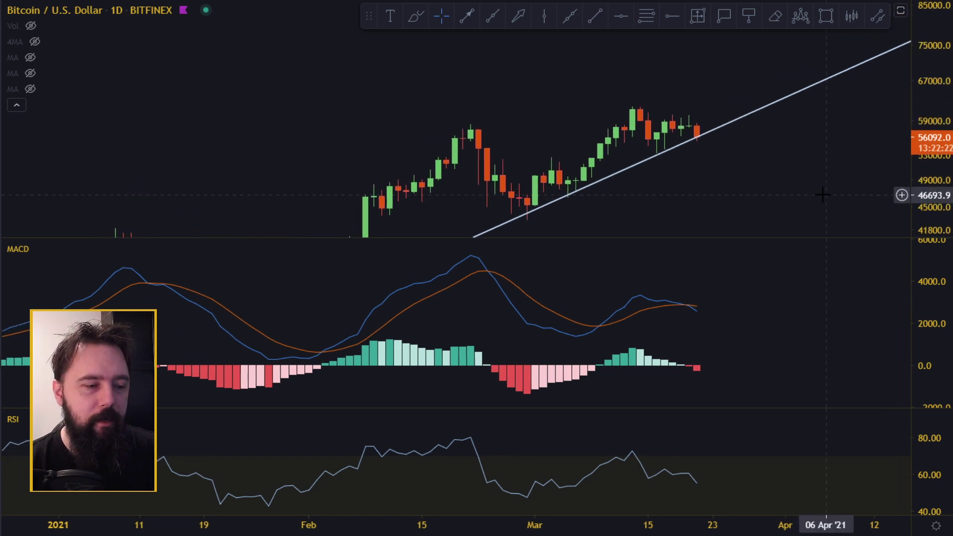
# Move the RSI pane above the MACD and enlarge it, rescaling it to show the full 30–70 band.
pyautogui.click(865, 249)
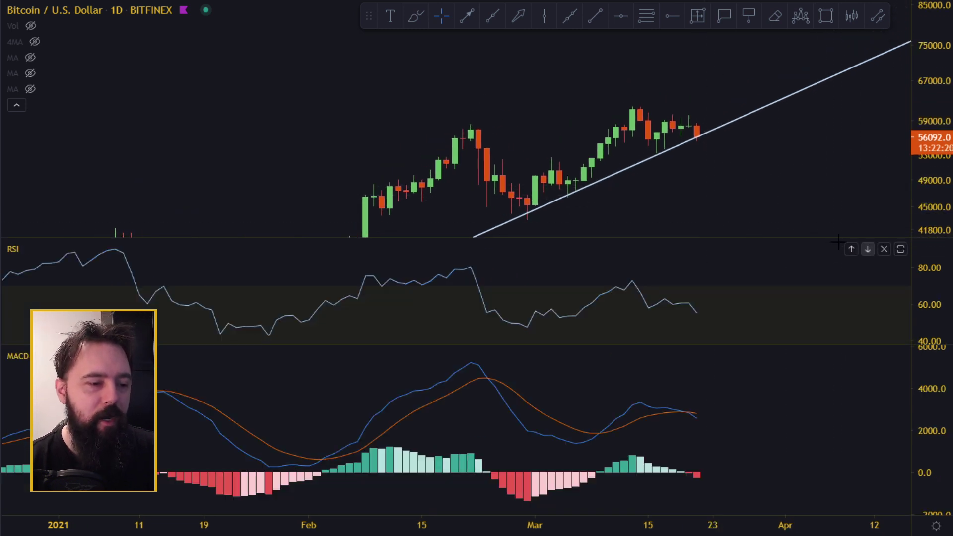
pyautogui.moveTo(777, 369); pyautogui.dragTo(789, 478)
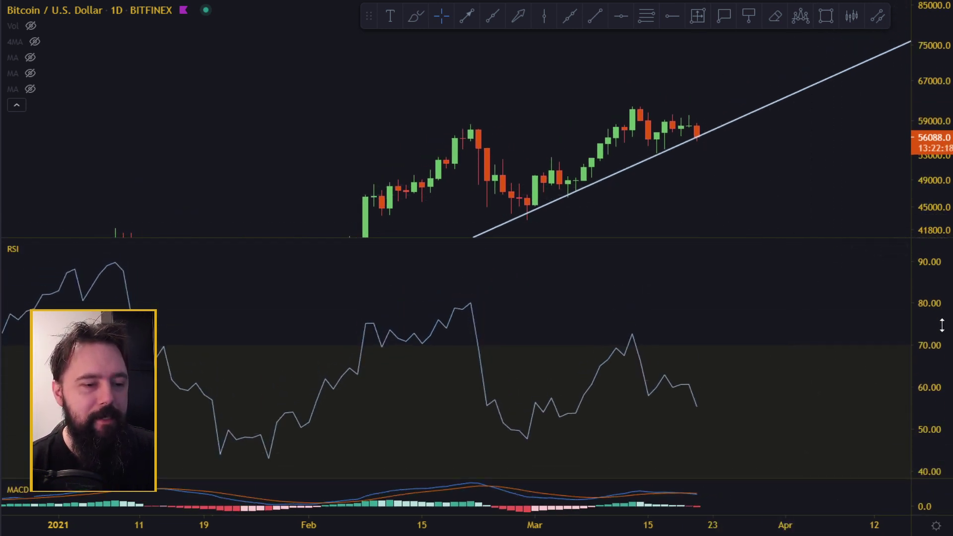
pyautogui.moveTo(941, 325); pyautogui.dragTo(938, 441)
pyautogui.moveTo(927, 372); pyautogui.dragTo(925, 264)
pyautogui.moveTo(829, 361); pyautogui.dragTo(889, 301)
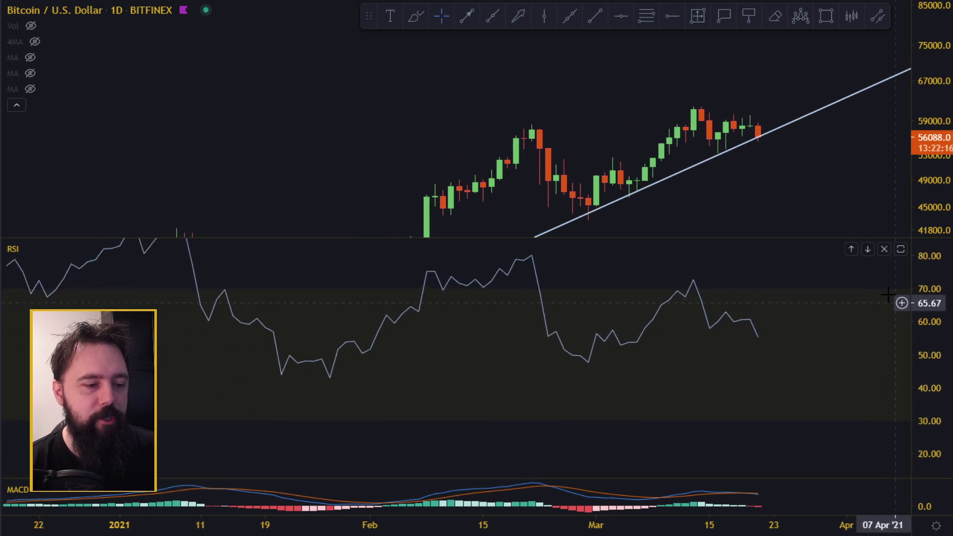
# Hide the existing drawings and display the daily price as a line chart focused on March 2021.
pyautogui.scroll(2, 889, 300)
pyautogui.moveTo(924, 164); pyautogui.dragTo(942, 36)
pyautogui.scroll(2, 430, 198)
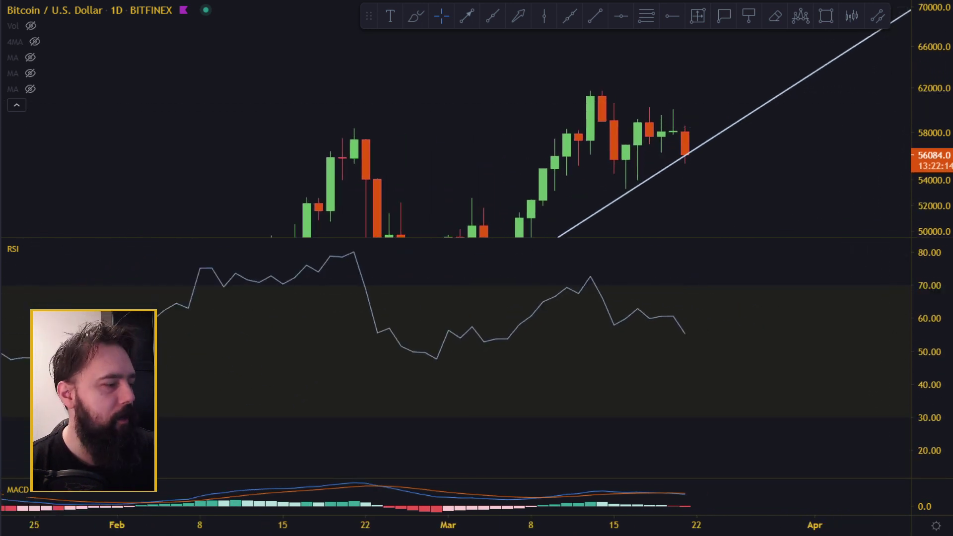
pyautogui.hotkey('ctrl', 'alt', 'h')
pyautogui.moveTo(756, 196); pyautogui.dragTo(778, 169)
pyautogui.moveTo(936, 94); pyautogui.dragTo(936, 115)
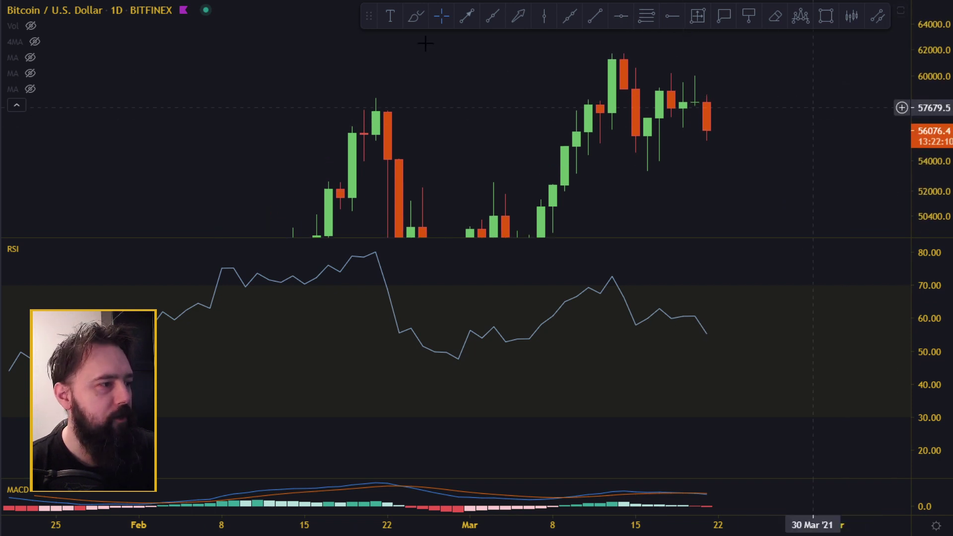
pyautogui.hotkey('alt', 'l')
pyautogui.scroll(2, 804, 159)
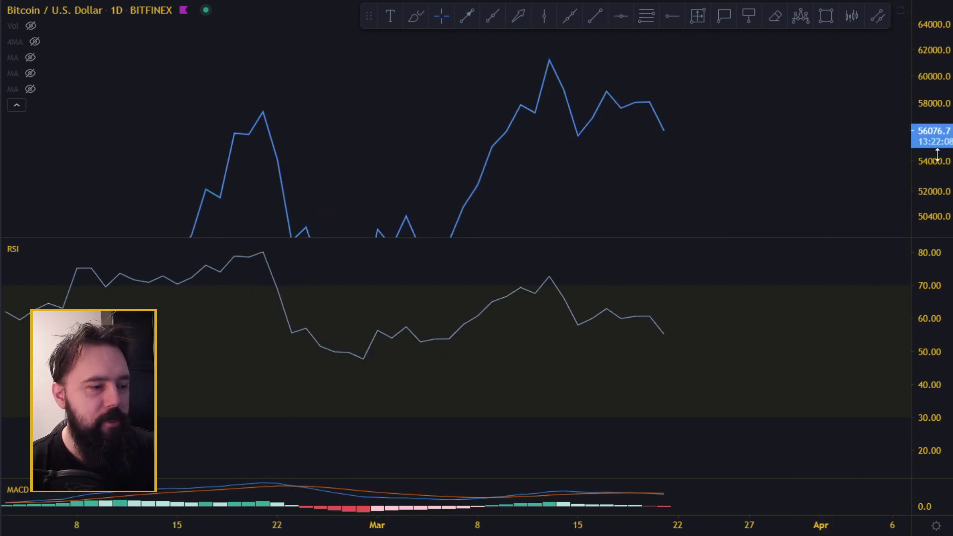
pyautogui.scroll(2, 799, 165)
# Draw a trend line on the price from the 15 March 2021 low to the 21 March 2021 low at 56103.0.
pyautogui.click(595, 16)
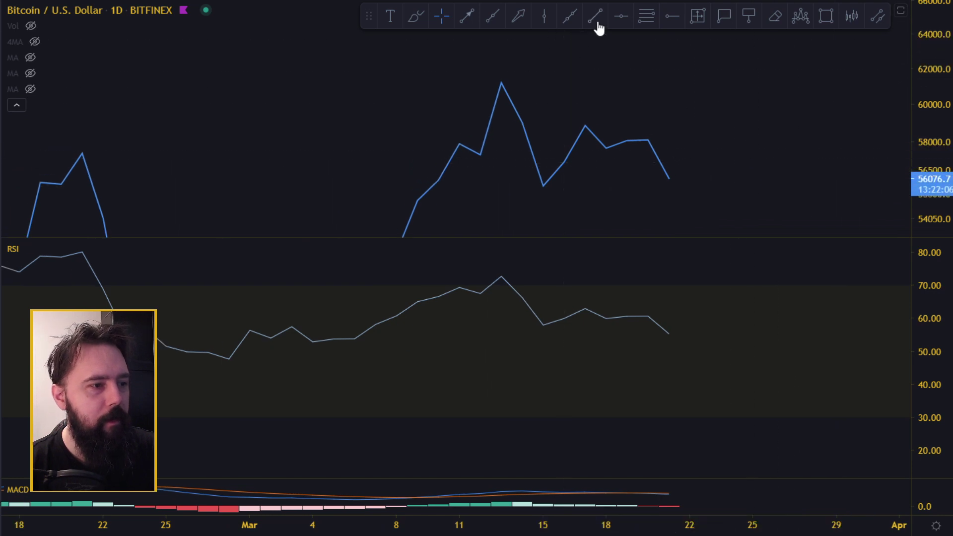
pyautogui.click(543, 186)
pyautogui.click(669, 178)
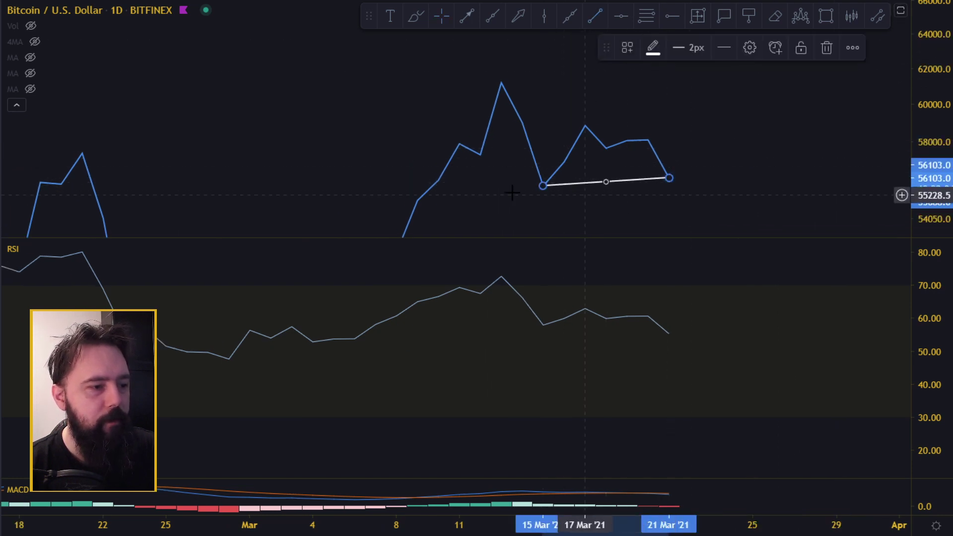
# Draw a matching RSI trend line between 15 and 21 March, and a price arrow from 56086.0 up to about 59683.7 on 23 March.
pyautogui.click(595, 16)
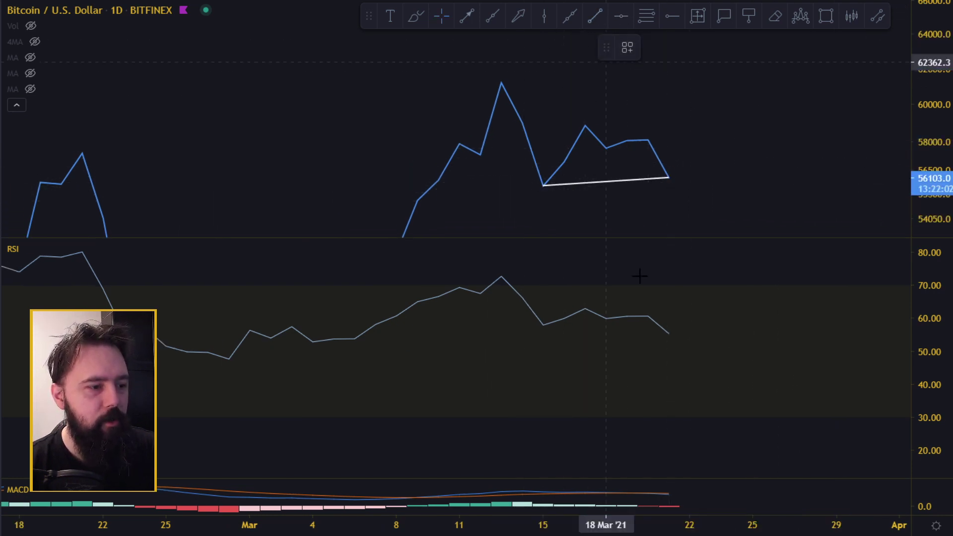
pyautogui.click(543, 326)
pyautogui.click(669, 334)
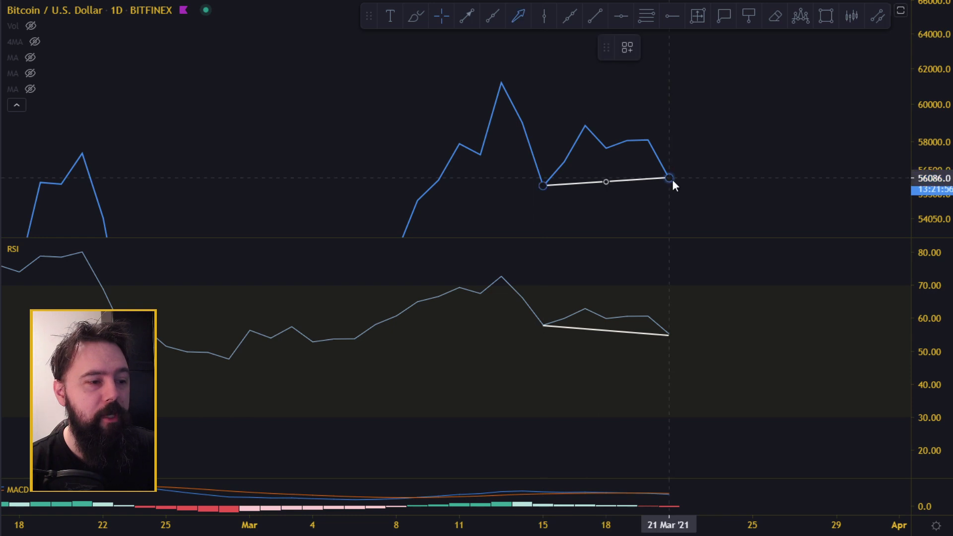
pyautogui.moveTo(670, 178); pyautogui.dragTo(711, 112)
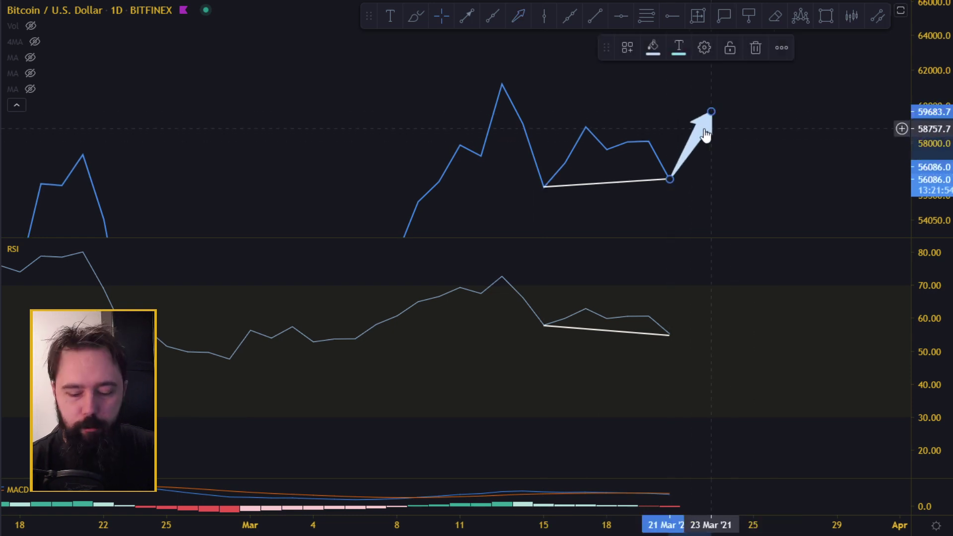
# Delete the upward price arrow along with the trend lines on the price and the RSI.
pyautogui.press('Delete')
pyautogui.click(646, 181)
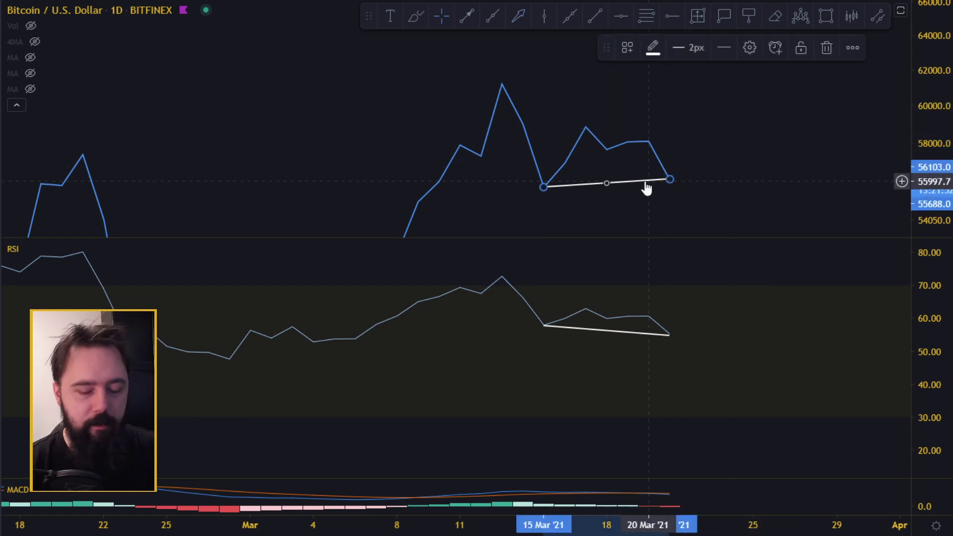
pyautogui.press('Delete')
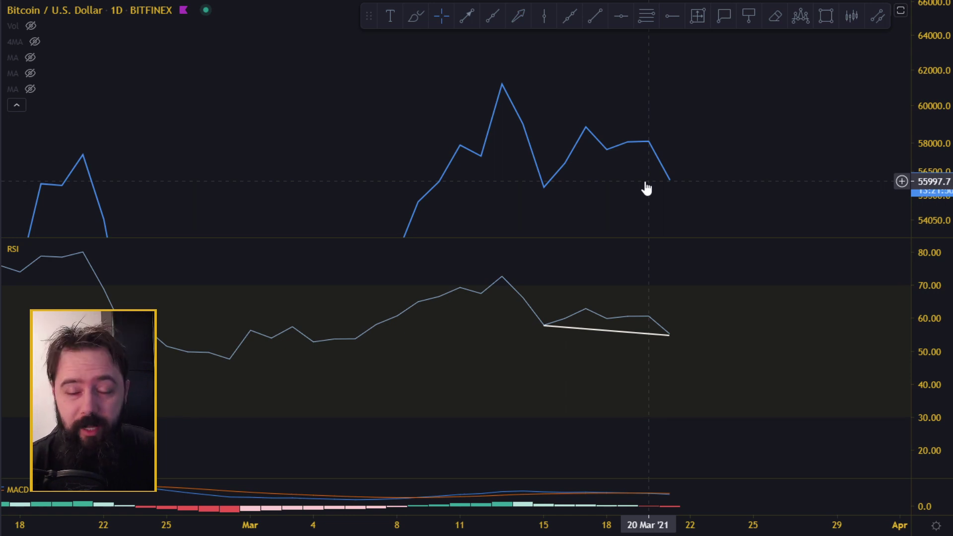
pyautogui.click(638, 334)
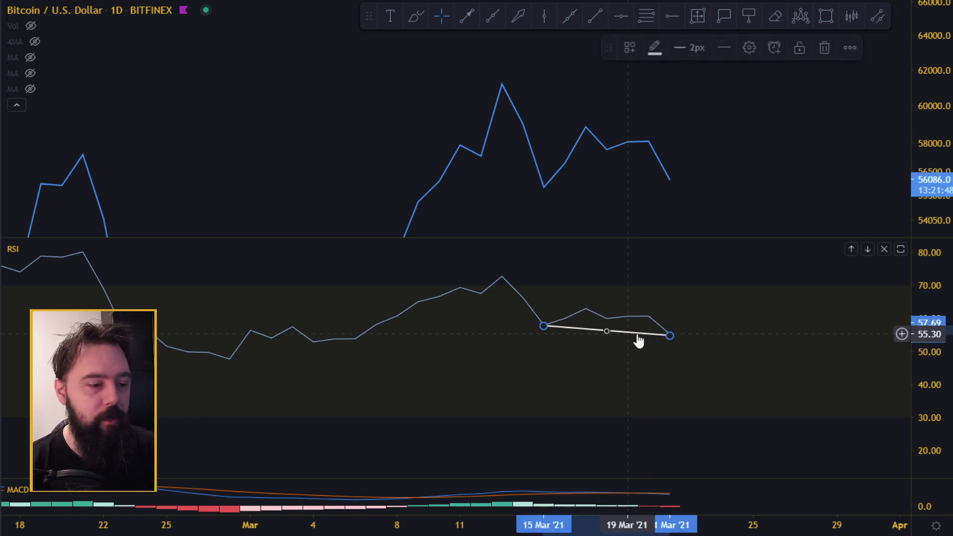
pyautogui.press('Delete')
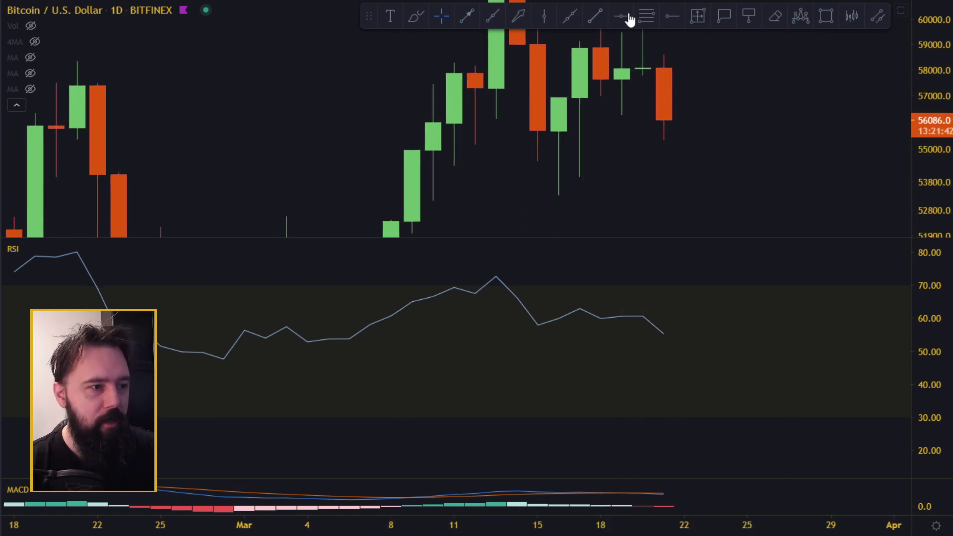
# Draw a falling price trend line from 55688.0 on 15 March 2021 to about 54503 on 22 March.
pyautogui.click(596, 15)
pyautogui.click(538, 130)
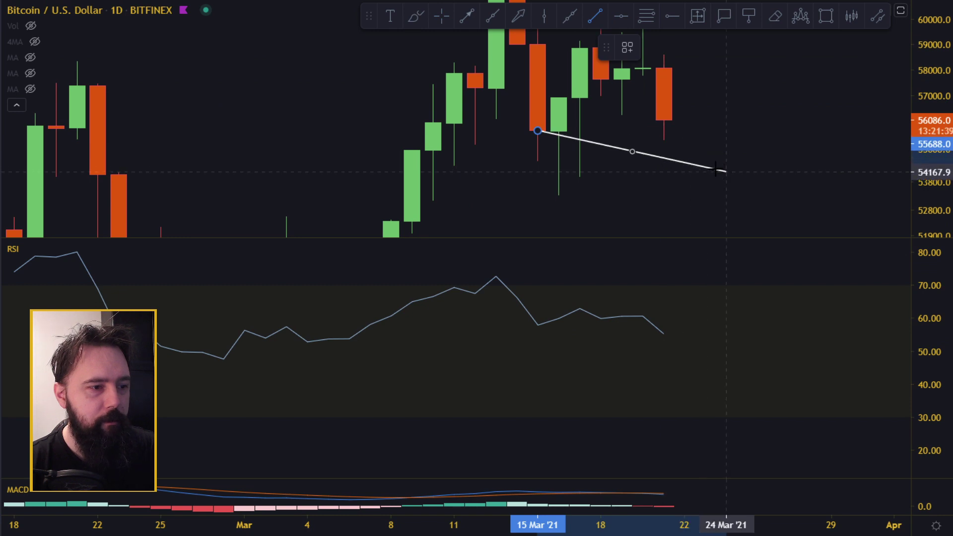
pyautogui.click(643, 121)
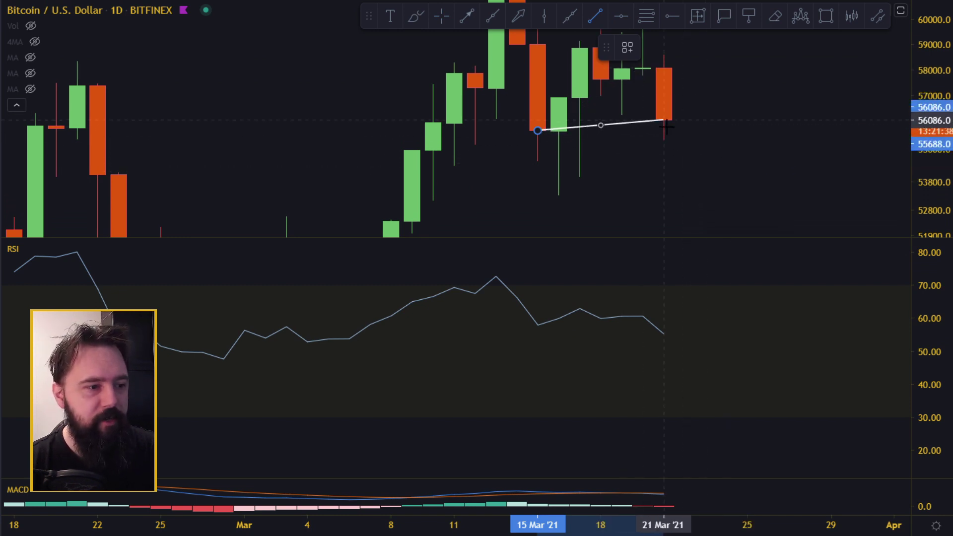
pyautogui.click(685, 163)
# Draw a matching falling RSI trend line from about 57.89 on 15 March to 22 March.
pyautogui.click(595, 16)
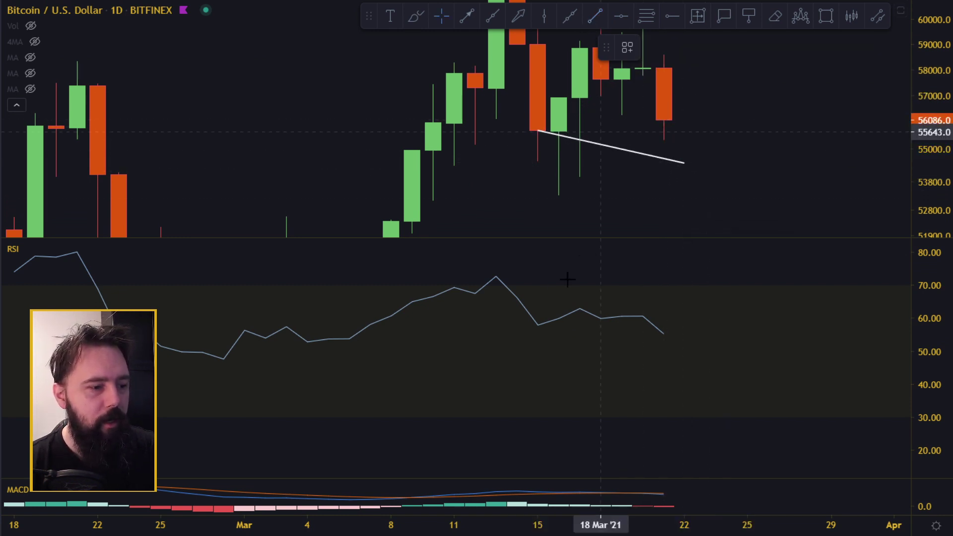
pyautogui.click(537, 326)
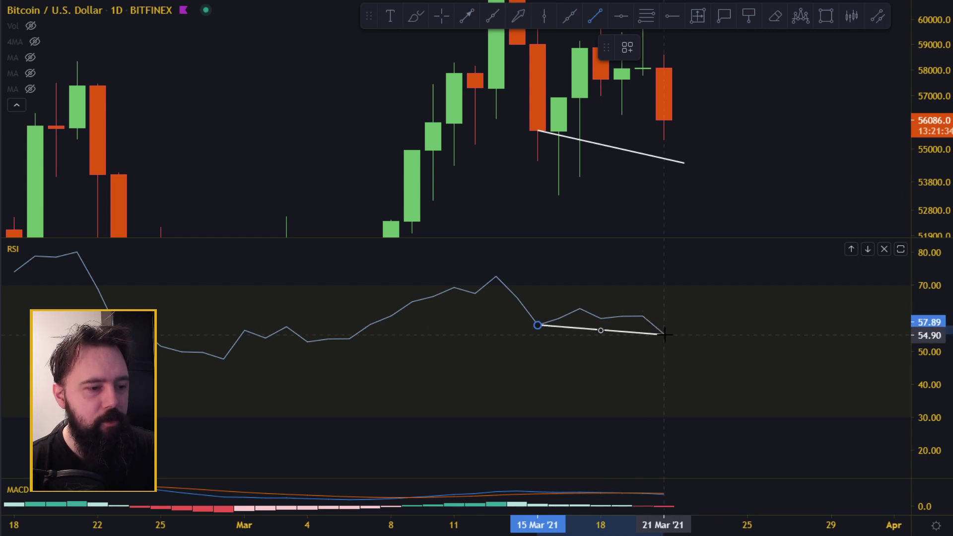
pyautogui.click(684, 353)
pyautogui.moveTo(726, 302); pyautogui.dragTo(718, 322)
pyautogui.scroll(-3, 745, 304)
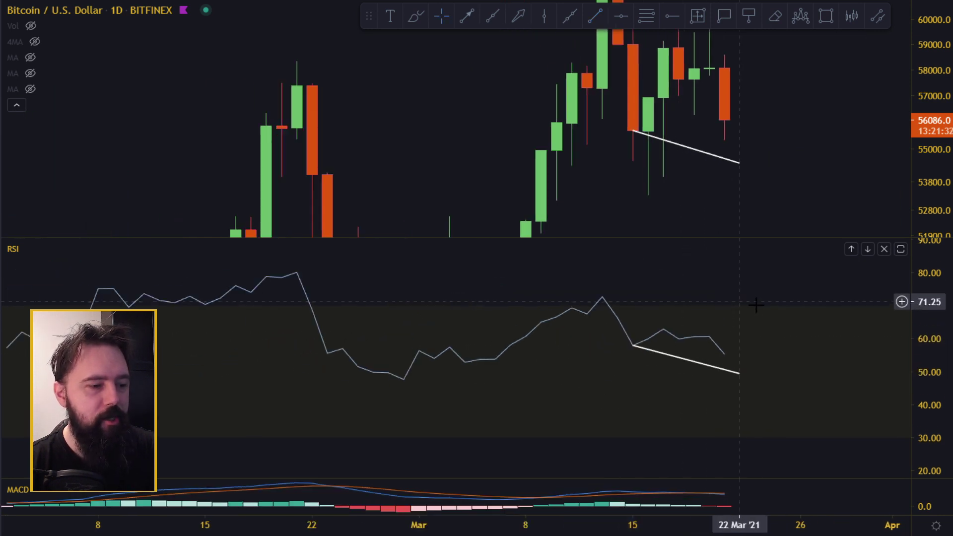
# Delete the falling trend lines from both the price chart and the RSI pane.
pyautogui.click(738, 163)
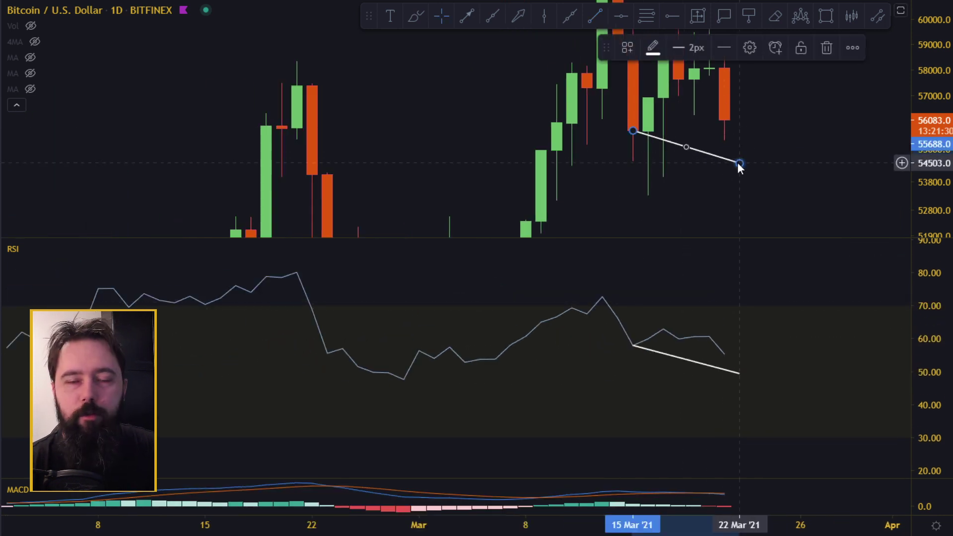
pyautogui.moveTo(931, 82); pyautogui.dragTo(938, 192)
pyautogui.scroll(-2, 859, 170)
pyautogui.moveTo(834, 173); pyautogui.dragTo(730, 139)
pyautogui.moveTo(924, 119); pyautogui.dragTo(924, 153)
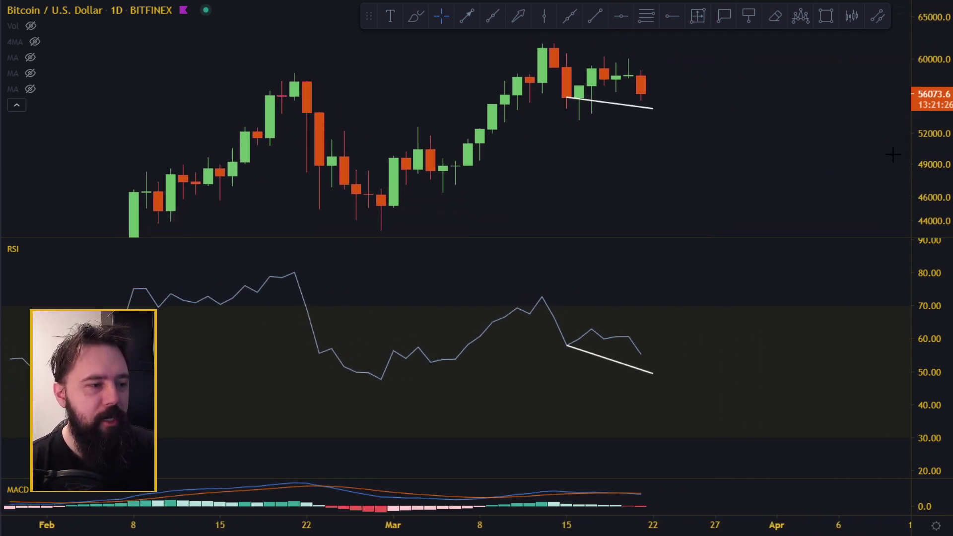
pyautogui.scroll(-1, 864, 152)
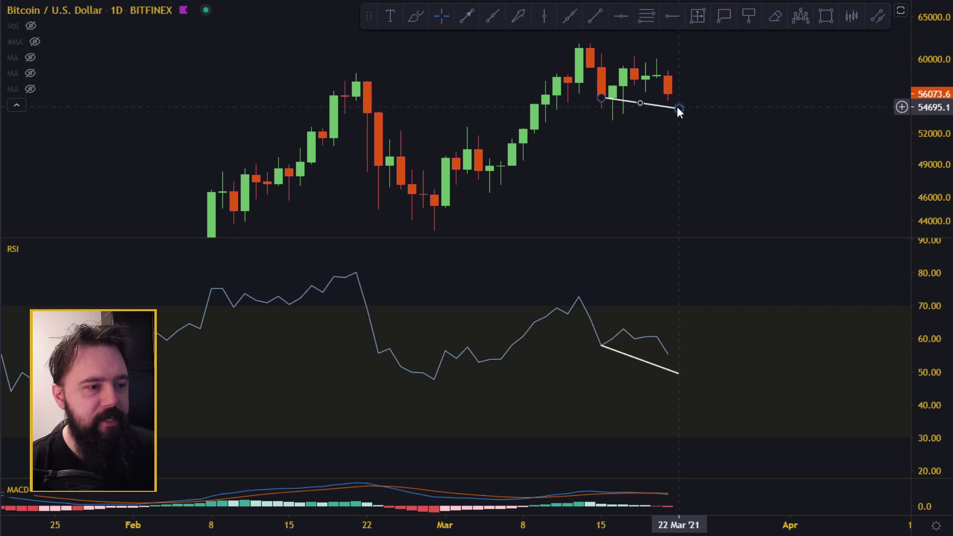
pyautogui.click(642, 106)
pyautogui.press('Delete')
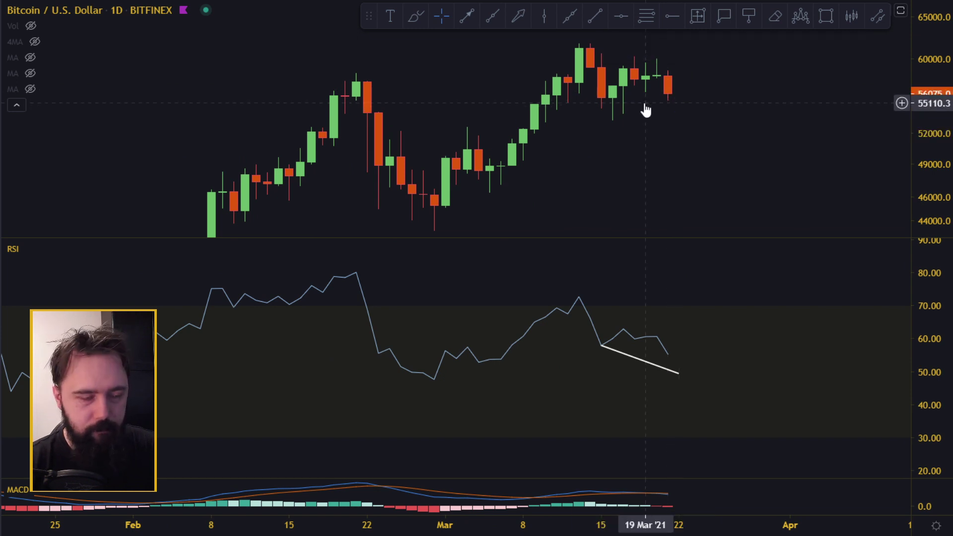
pyautogui.click(656, 374)
pyautogui.press('Delete')
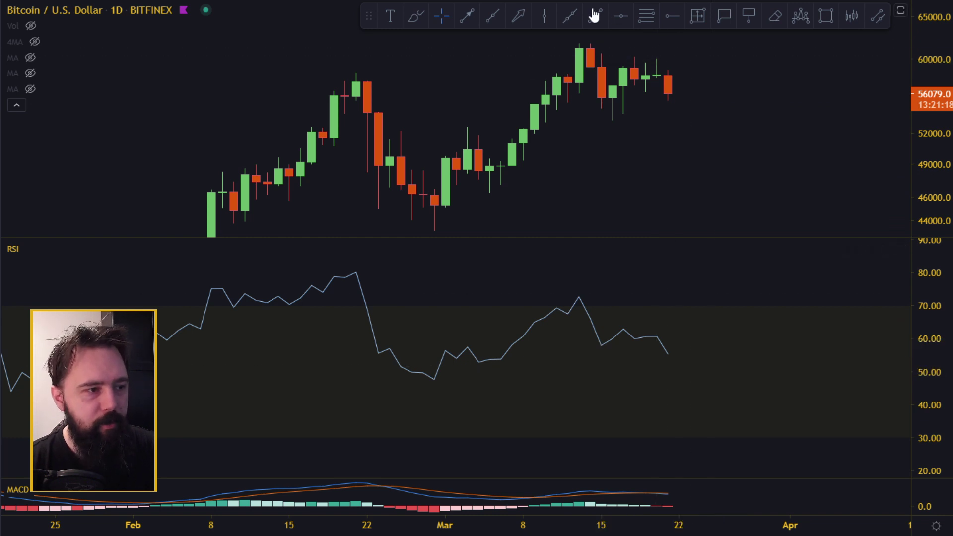
# Draw a price arrow from 56079.0 on 21 March down to 49263.2 on 23 March, and an RSI trend line from 47.53 on 28 February to 25 March.
pyautogui.click(667, 94)
pyautogui.click(691, 162)
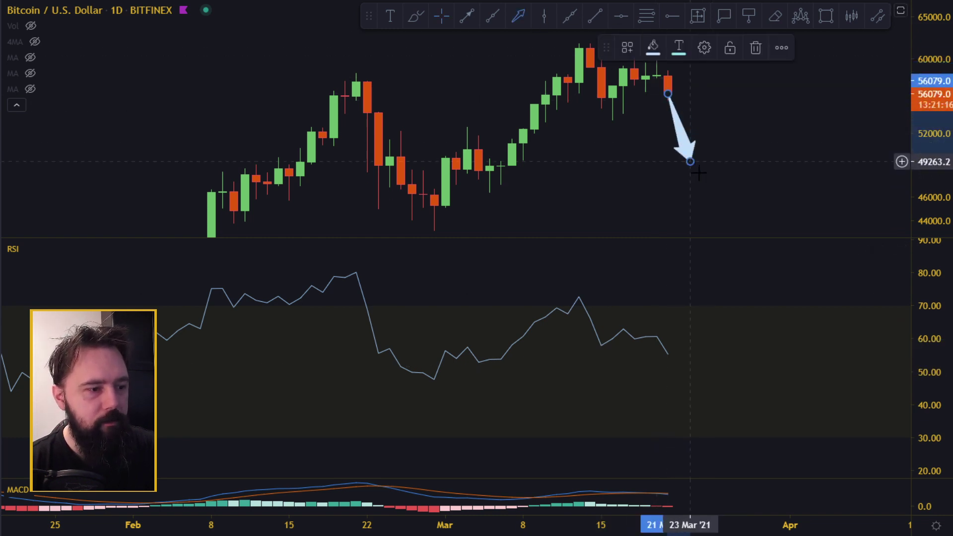
pyautogui.moveTo(758, 201); pyautogui.dragTo(743, 140)
pyautogui.scroll(-2, 710, 103)
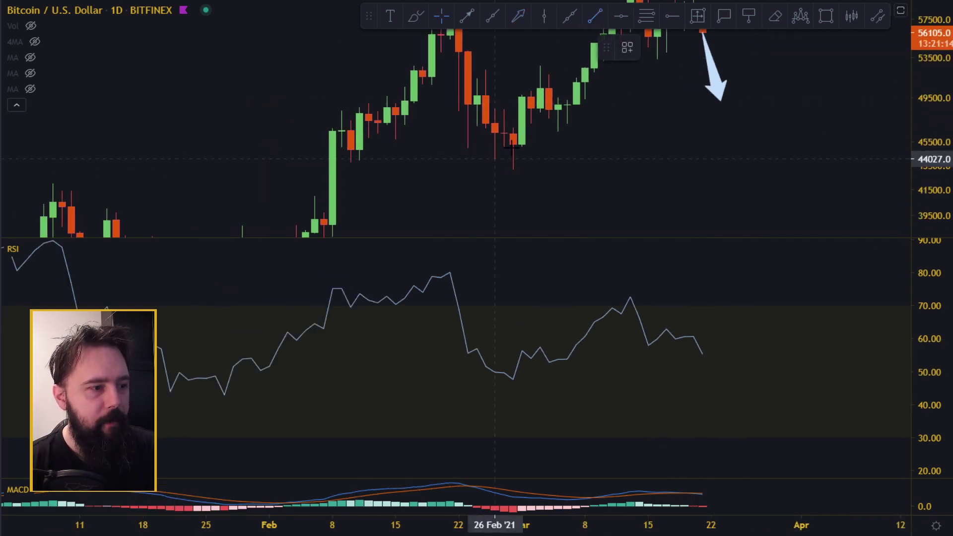
pyautogui.moveTo(579, 380); pyautogui.dragTo(738, 405)
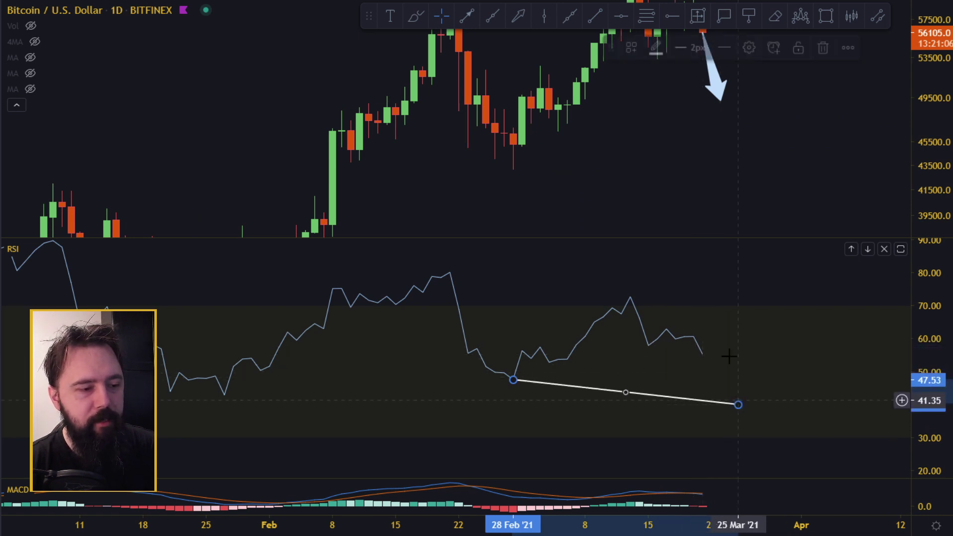
# Draw a price trend line from 45300.0 on 28 February up to just below the arrow's tip on 23 March.
pyautogui.moveTo(764, 121); pyautogui.dragTo(712, 160)
pyautogui.click(602, 18)
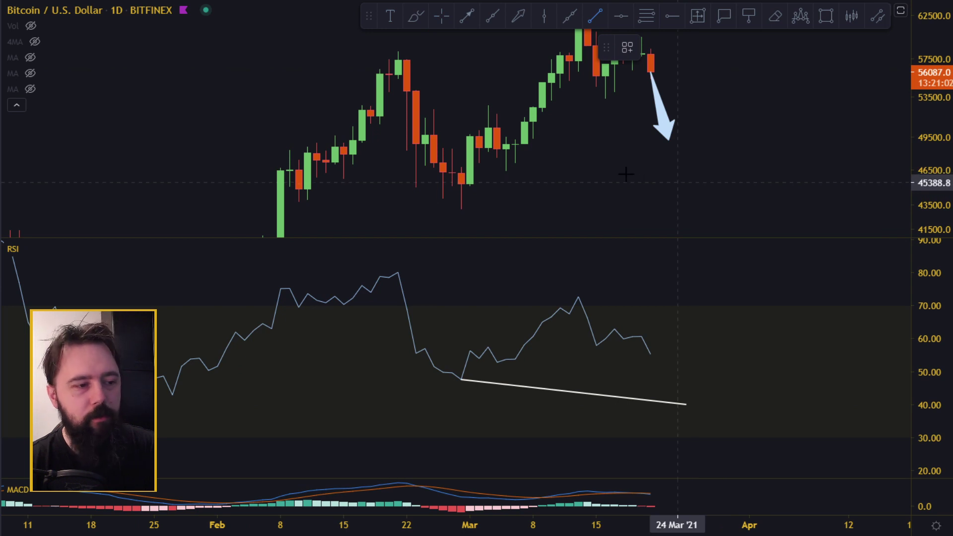
pyautogui.click(461, 183)
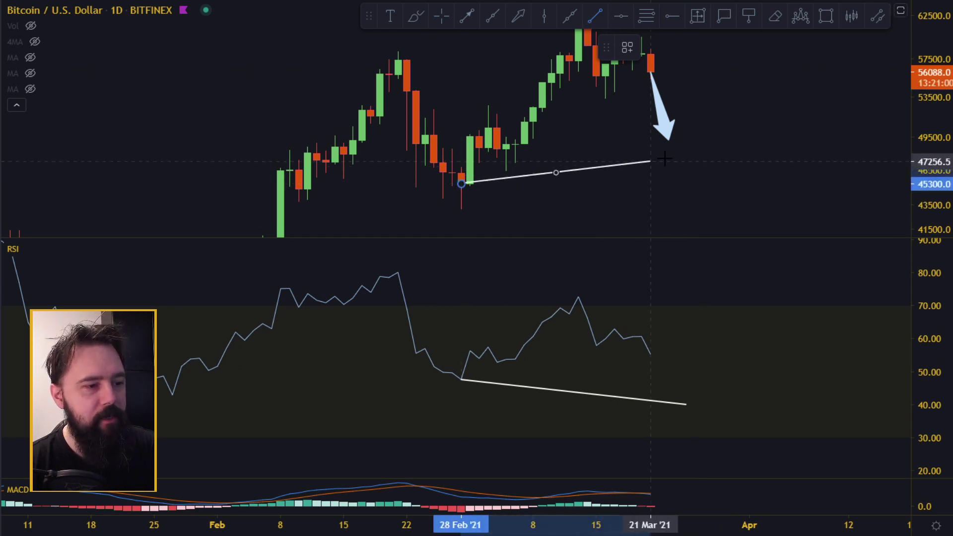
pyautogui.click(669, 147)
pyautogui.click(741, 171)
pyautogui.scroll(-4, 755, 179)
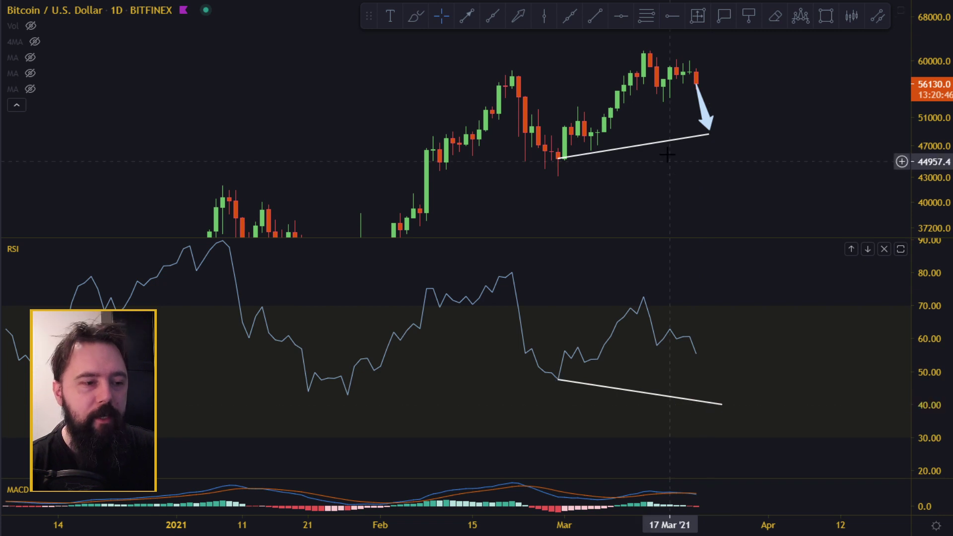
# Delete the RSI trend line, the price trend line from 28 February and the downward arrow.
pyautogui.click(673, 400)
pyautogui.press('Delete')
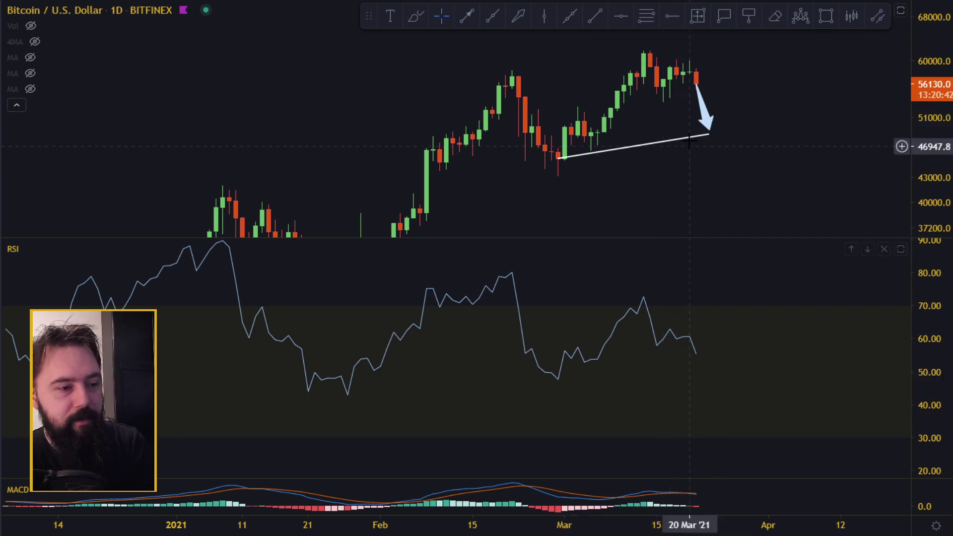
pyautogui.click(691, 137)
pyautogui.press('Delete')
pyautogui.click(704, 124)
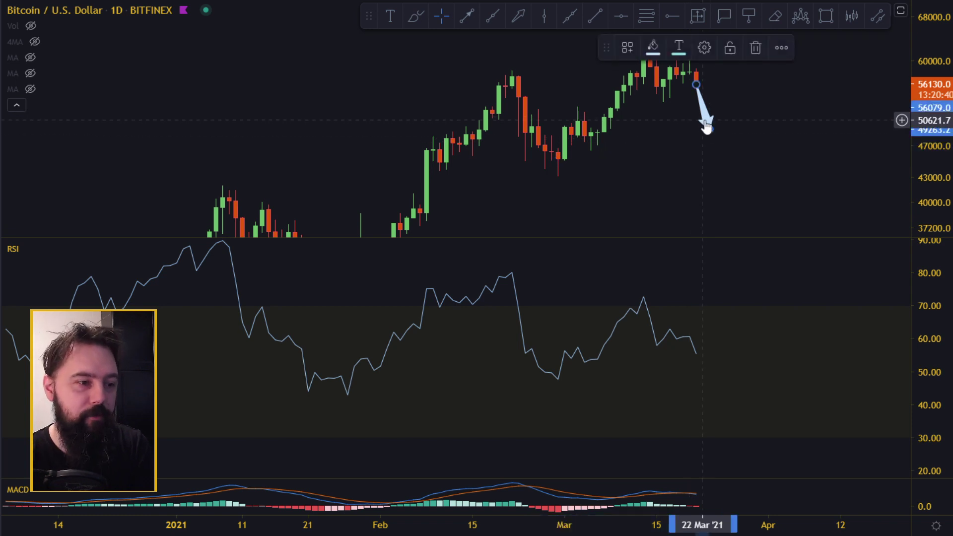
pyautogui.press('Delete')
# Draw a rising price trend line from 55688.0 on 15 March to 56138.0 on 21 March.
pyautogui.scroll(3, 730, 159)
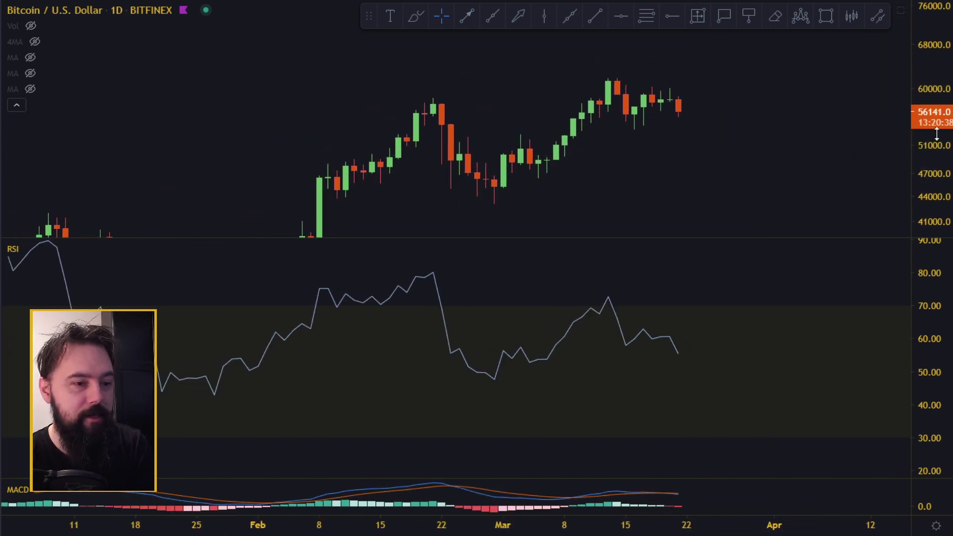
pyautogui.moveTo(936, 134); pyautogui.dragTo(936, 82)
pyautogui.moveTo(844, 122); pyautogui.dragTo(823, 130)
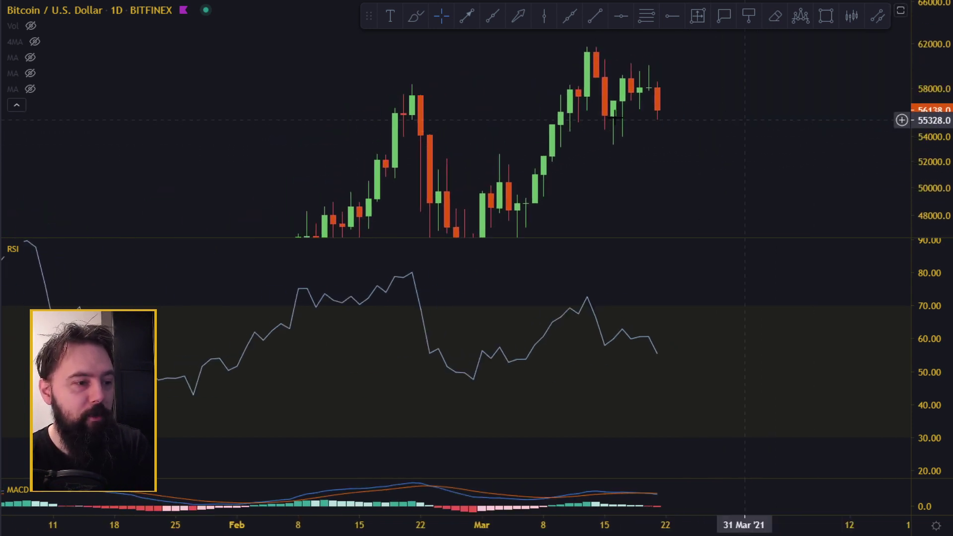
pyautogui.click(602, 16)
pyautogui.click(604, 115)
pyautogui.click(658, 111)
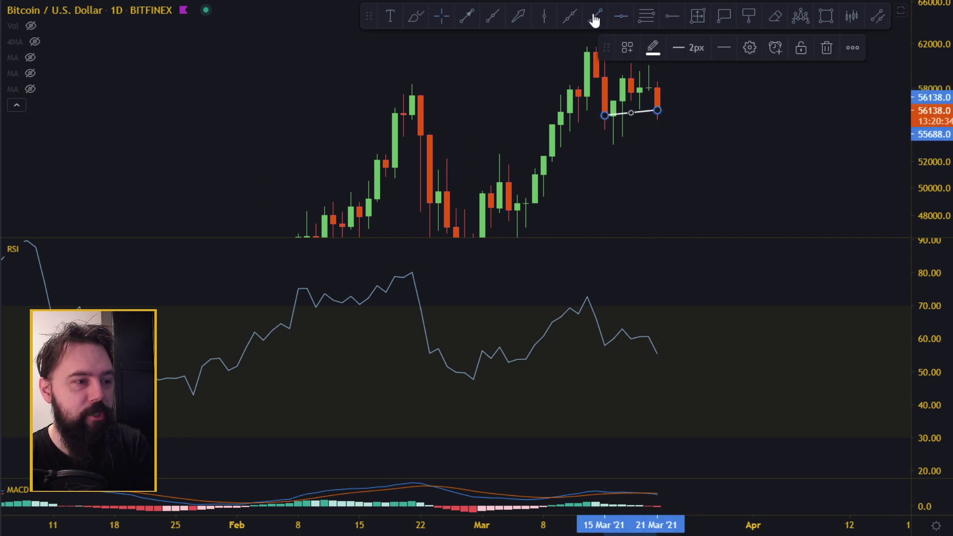
# Draw a falling RSI trend line from about 58.09 on 15 March to about 55.70 on 21 March.
pyautogui.click(619, 249)
pyautogui.click(604, 345)
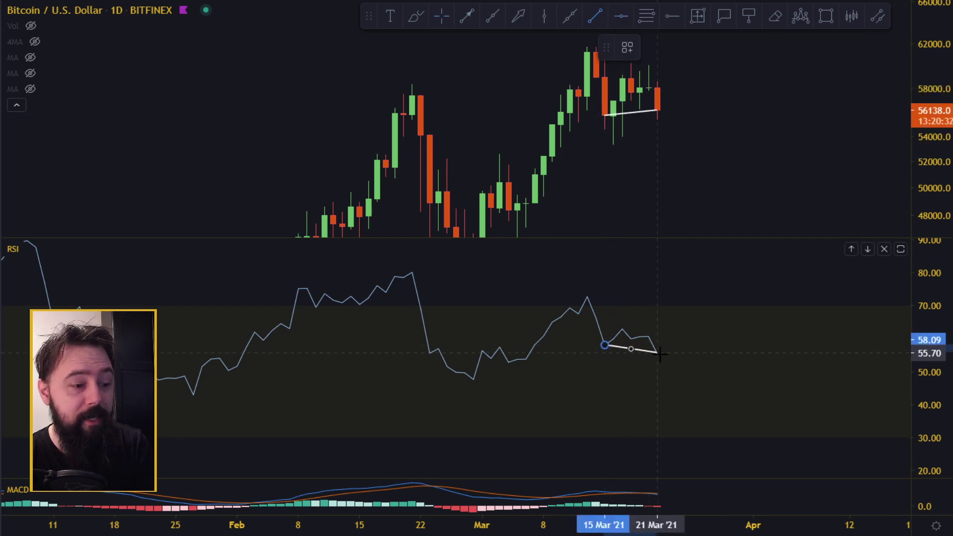
pyautogui.click(657, 353)
pyautogui.click(898, 206)
# Place a horizontal line at the 15 March candle's close of 55688.0 and a price label at 55735.1 on 28 March.
pyautogui.scroll(2, 931, 189)
pyautogui.moveTo(931, 190); pyautogui.dragTo(930, 127)
pyautogui.moveTo(768, 127); pyautogui.dragTo(828, 169)
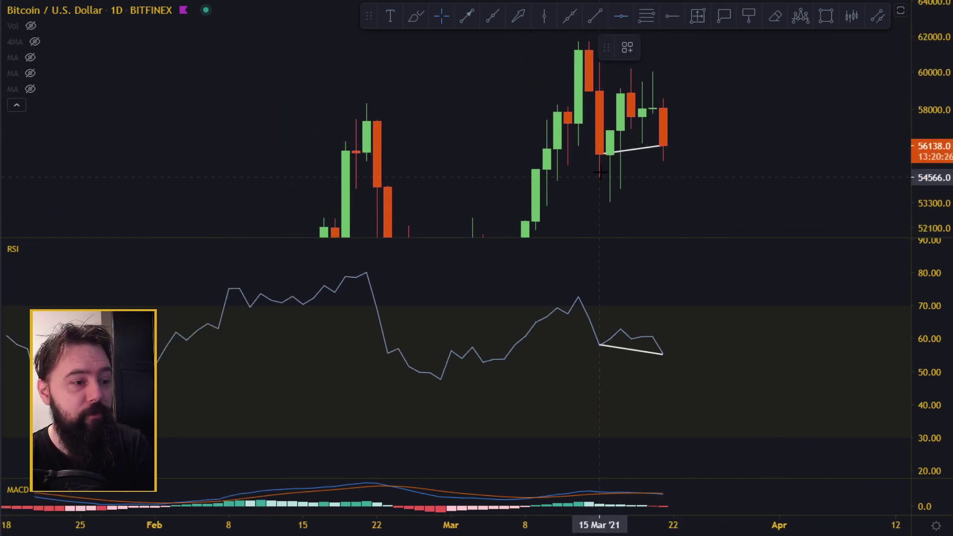
pyautogui.click(601, 154)
pyautogui.click(724, 16)
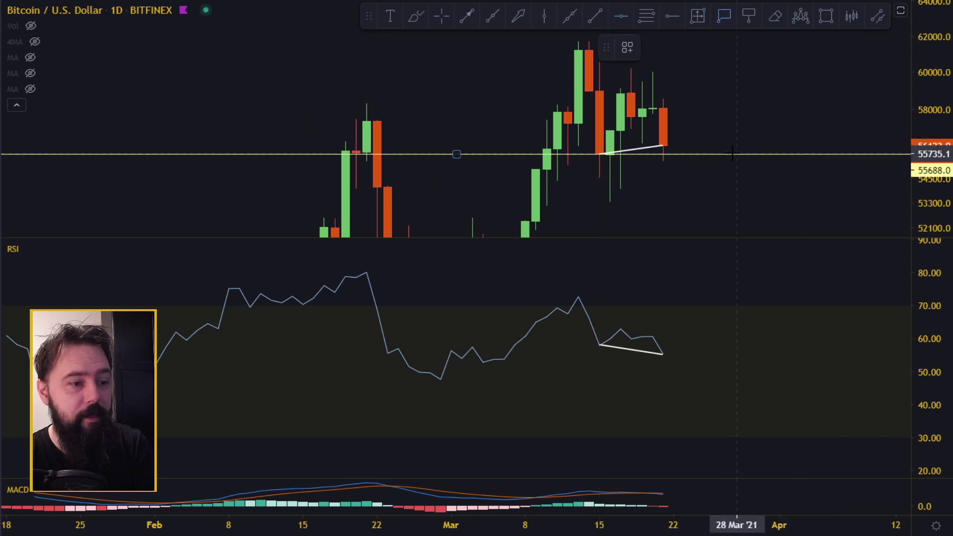
pyautogui.click(737, 153)
# Replace the rising price trend line with one falling from 55688.0 on 15 March to 55357.0 on 21 March.
pyautogui.click(651, 148)
pyautogui.press('Delete')
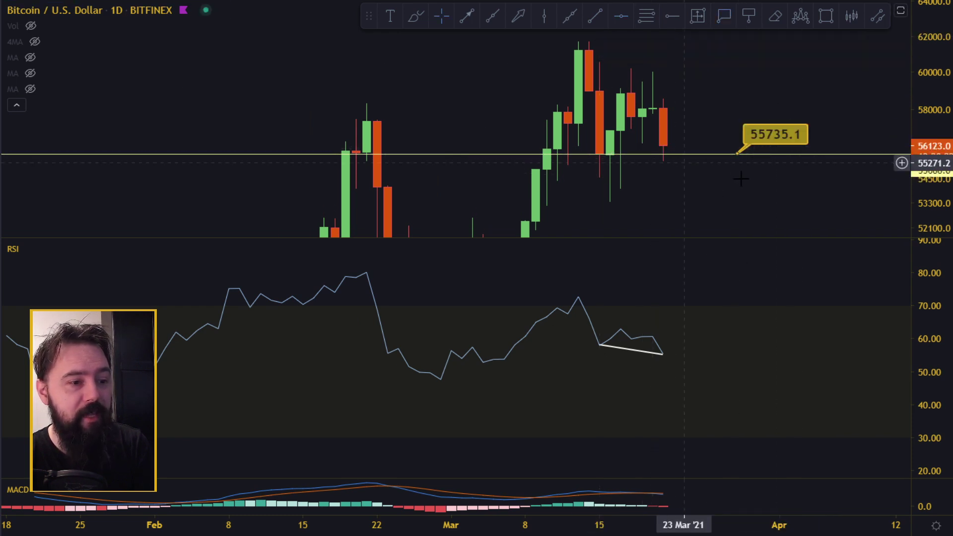
pyautogui.moveTo(828, 209); pyautogui.dragTo(815, 221)
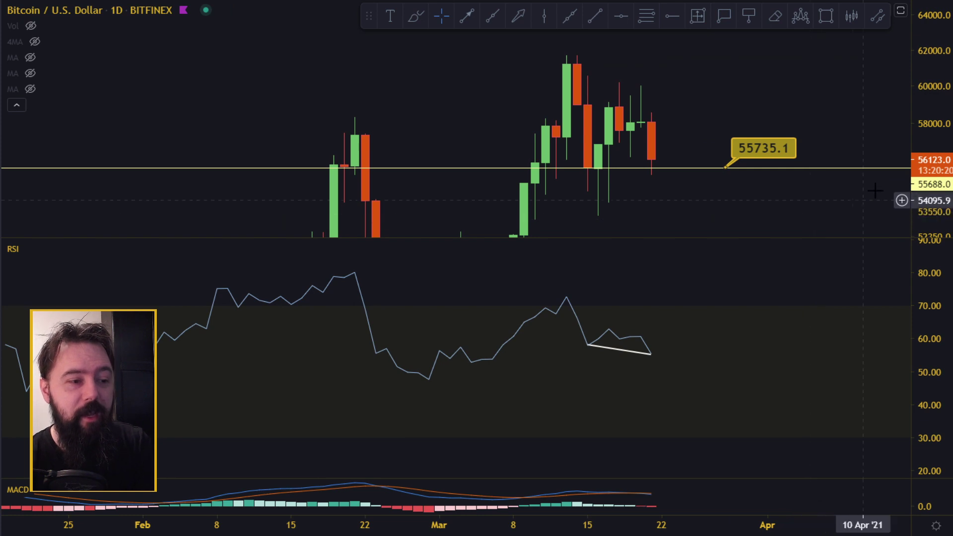
pyautogui.moveTo(929, 191); pyautogui.dragTo(929, 164)
pyautogui.moveTo(842, 196); pyautogui.dragTo(836, 177)
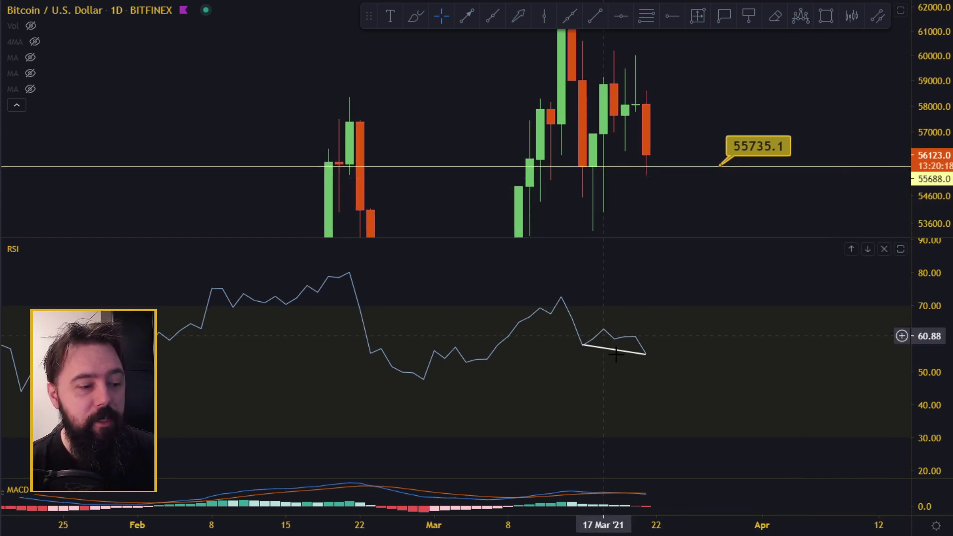
pyautogui.click(583, 167)
pyautogui.click(647, 182)
pyautogui.click(685, 229)
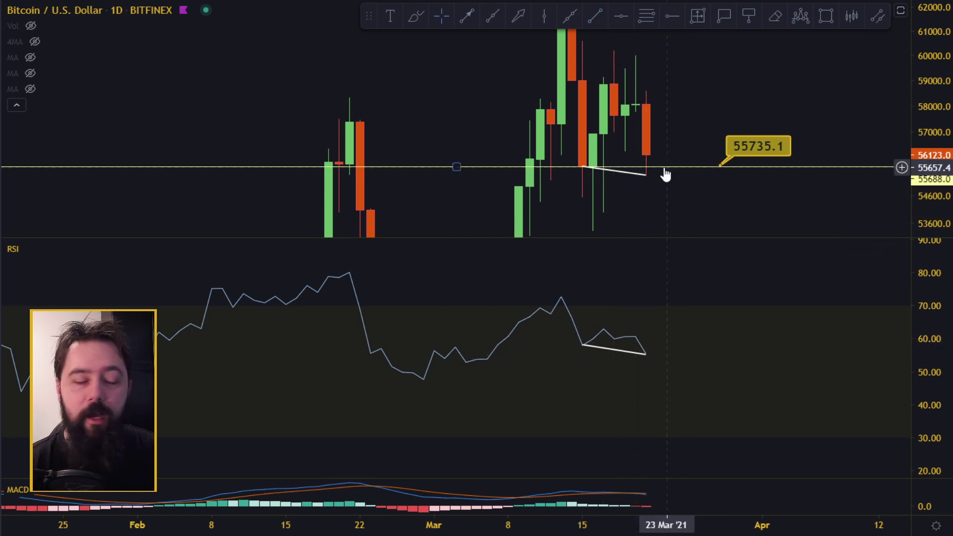
# Delete the falling price trend line between 15 and 21 March.
pyautogui.moveTo(916, 204); pyautogui.dragTo(888, 181)
pyautogui.moveTo(923, 104); pyautogui.dragTo(879, 171)
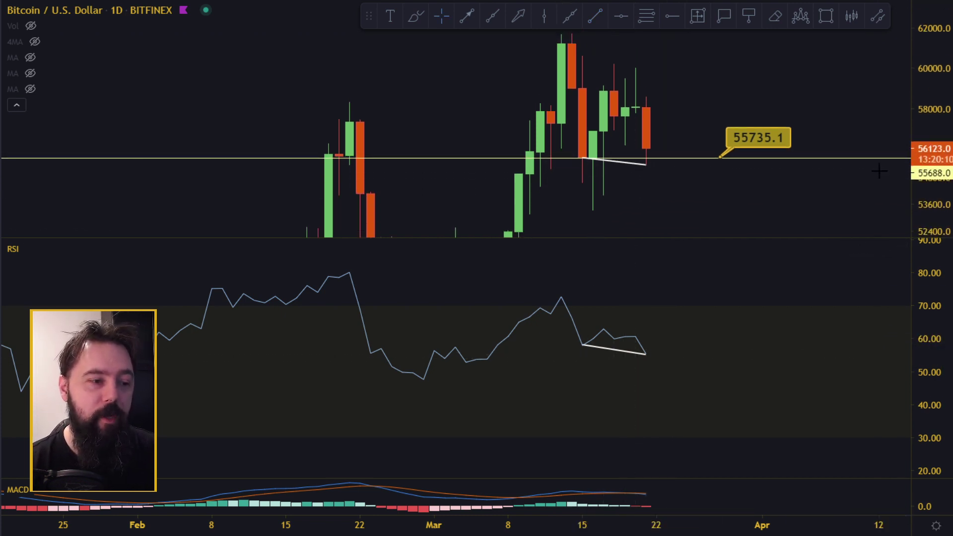
pyautogui.click(665, 143)
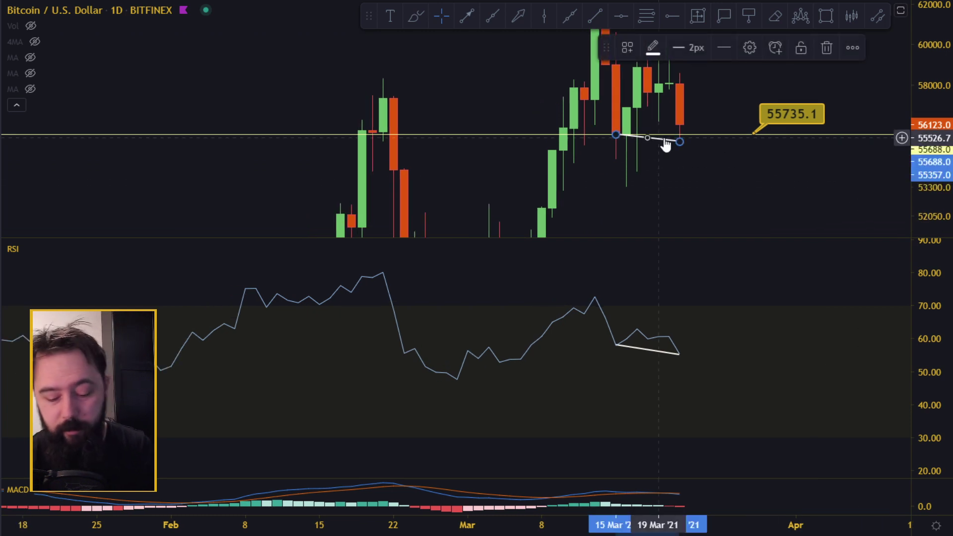
pyautogui.press('Delete')
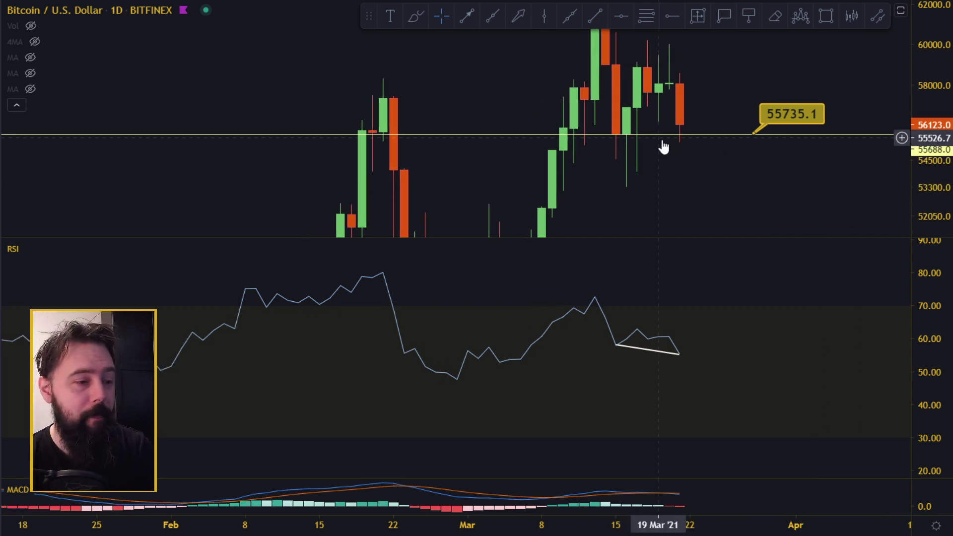
# Delete the falling RSI trend line between 15 and 21 March.
pyautogui.click(656, 351)
pyautogui.press('Delete')
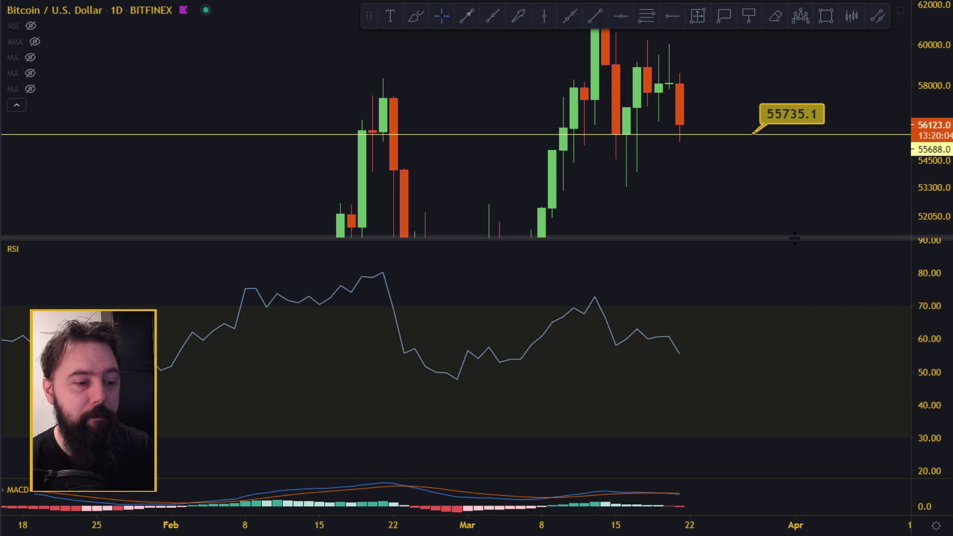
# Switch the Bitcoin chart to the 4h timeframe and frame the March candles with the RSI pane showing beneath them.
pyautogui.moveTo(794, 238); pyautogui.dragTo(798, 370)
pyautogui.moveTo(931, 177); pyautogui.dragTo(884, 265)
pyautogui.doubleClick(760, 270)
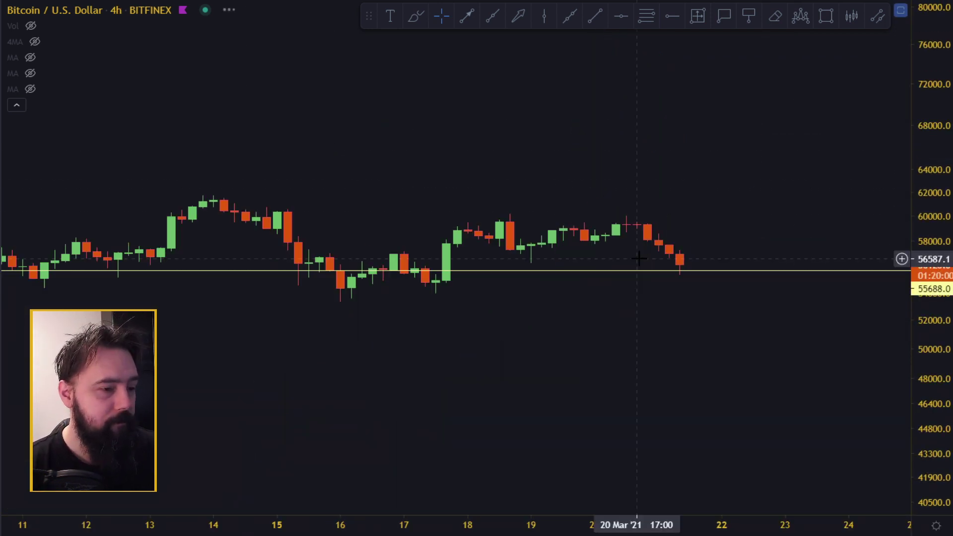
pyautogui.scroll(-6, 745, 293)
pyautogui.moveTo(932, 338); pyautogui.dragTo(931, 198)
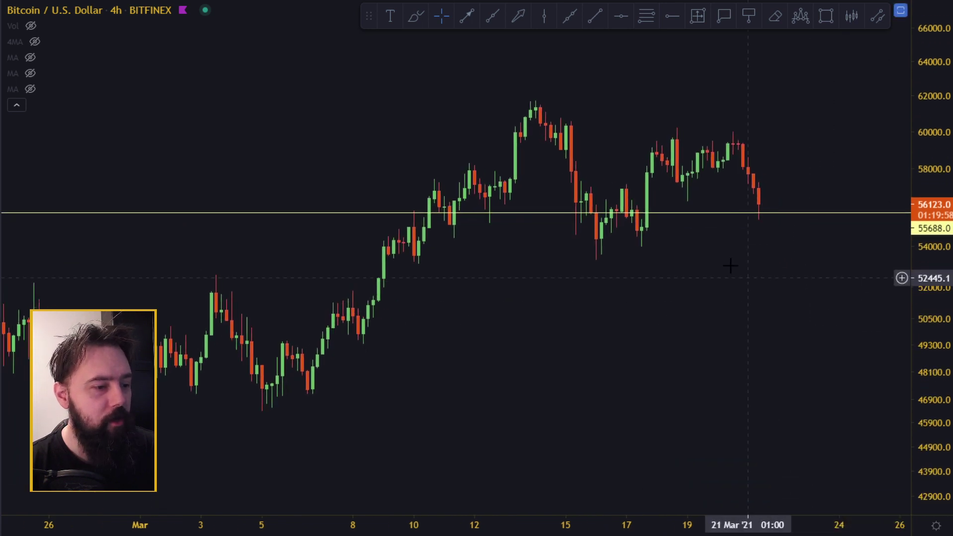
pyautogui.doubleClick(730, 263)
pyautogui.moveTo(728, 365); pyautogui.dragTo(770, 288)
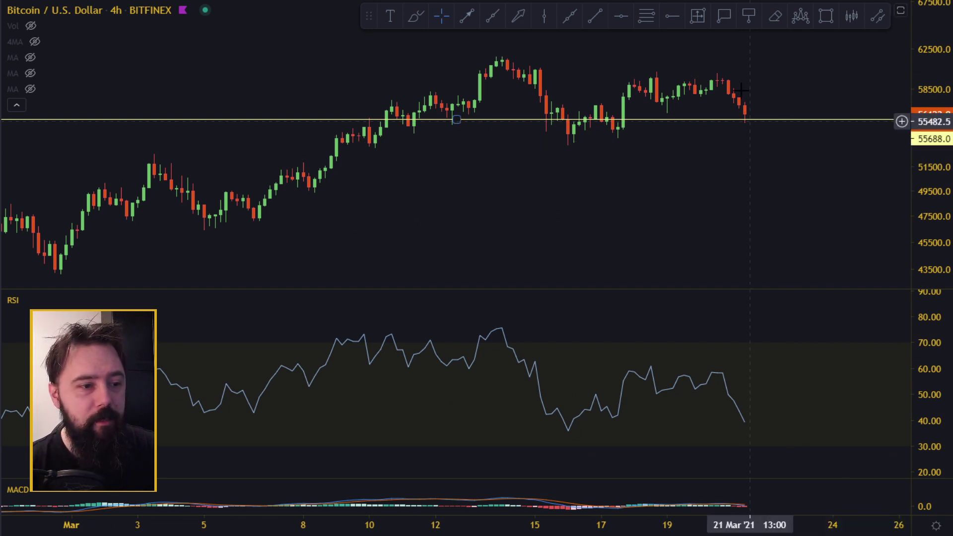
# Brush a V-shaped price path with a circle around its low near 21 March, and undo the strokes.
pyautogui.click(600, 16)
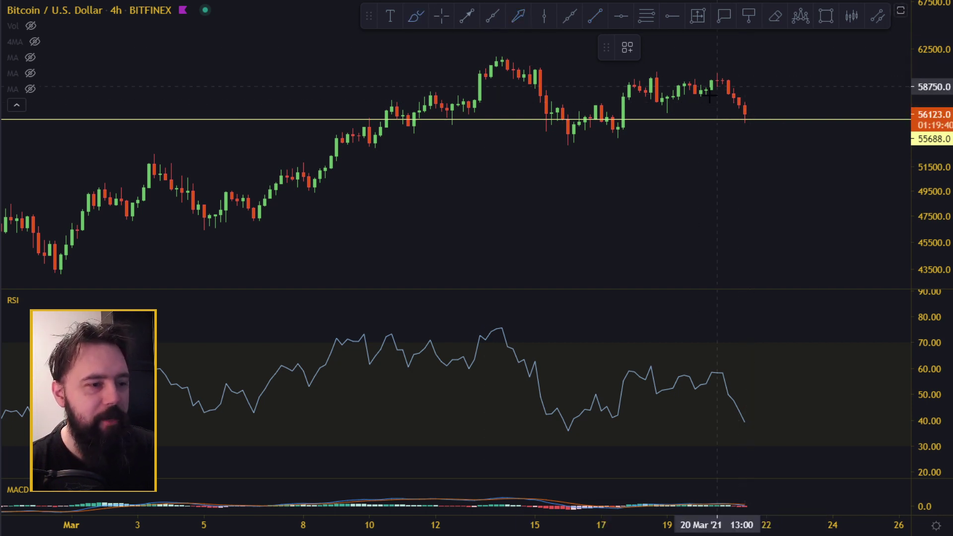
pyautogui.moveTo(717, 83); pyautogui.dragTo(752, 130)
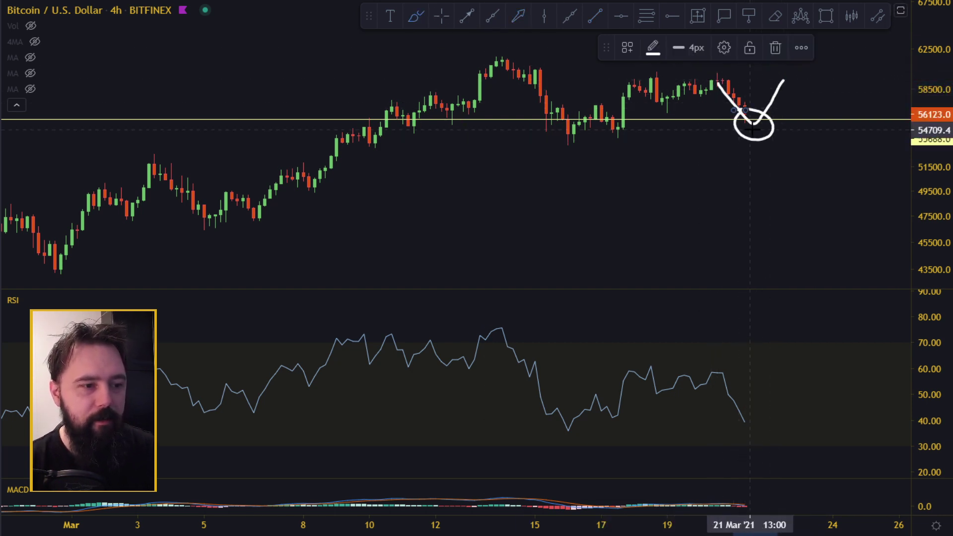
pyautogui.hotkey('ctrl', 'z')
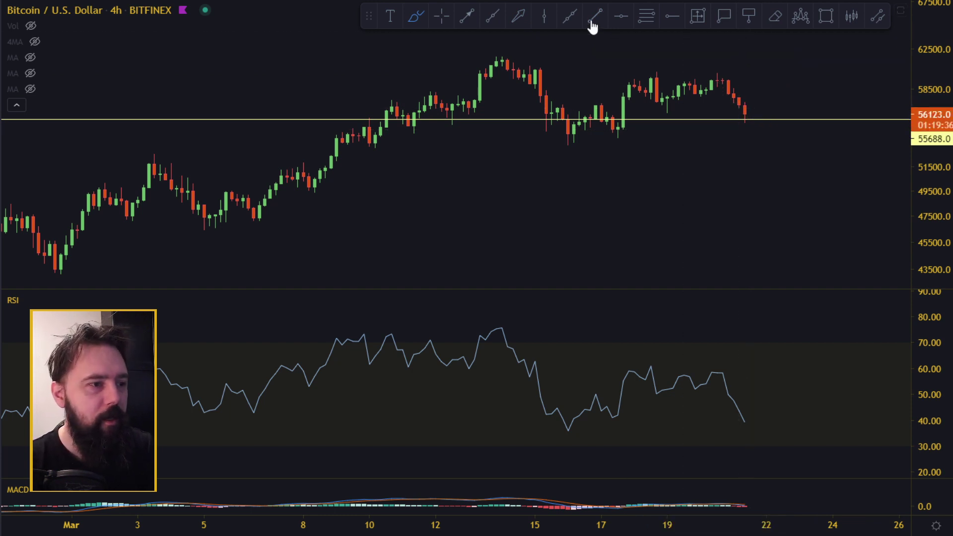
# Draw a rising price trend line from 54789.0 on 17 March to 56123.0 on 21 March.
pyautogui.click(595, 17)
pyautogui.click(617, 129)
pyautogui.click(745, 115)
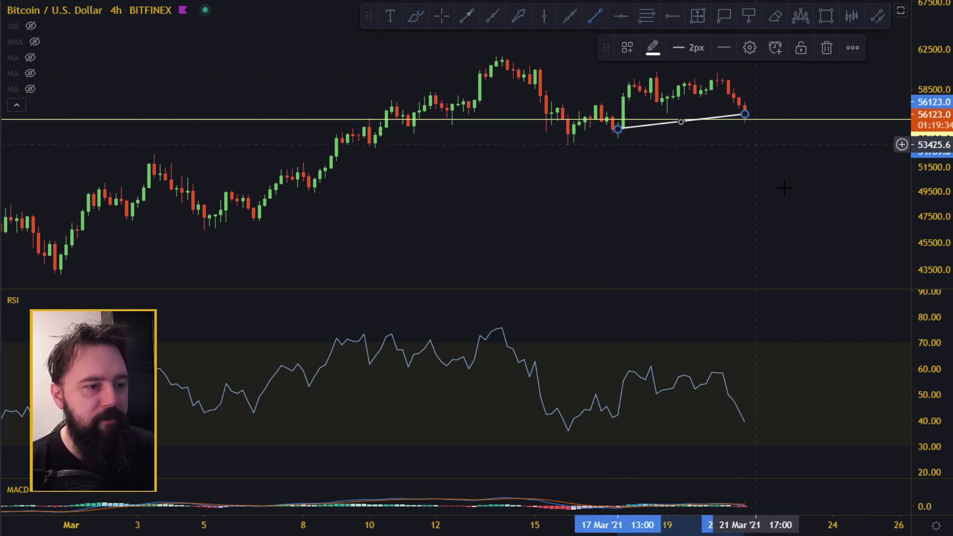
# Draw a falling RSI trend line from about 40.40 on 17 March to about 38.63 on 21 March.
pyautogui.click(598, 15)
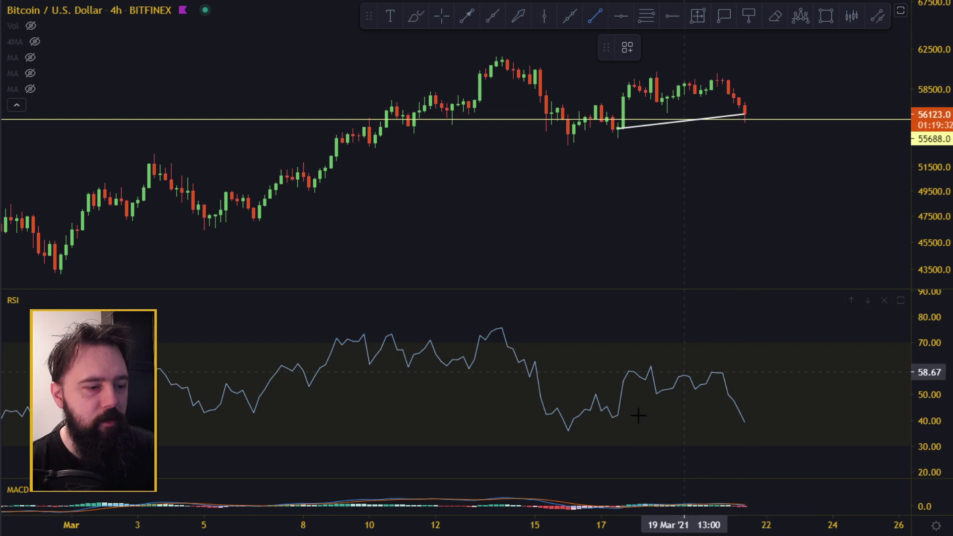
pyautogui.click(617, 420)
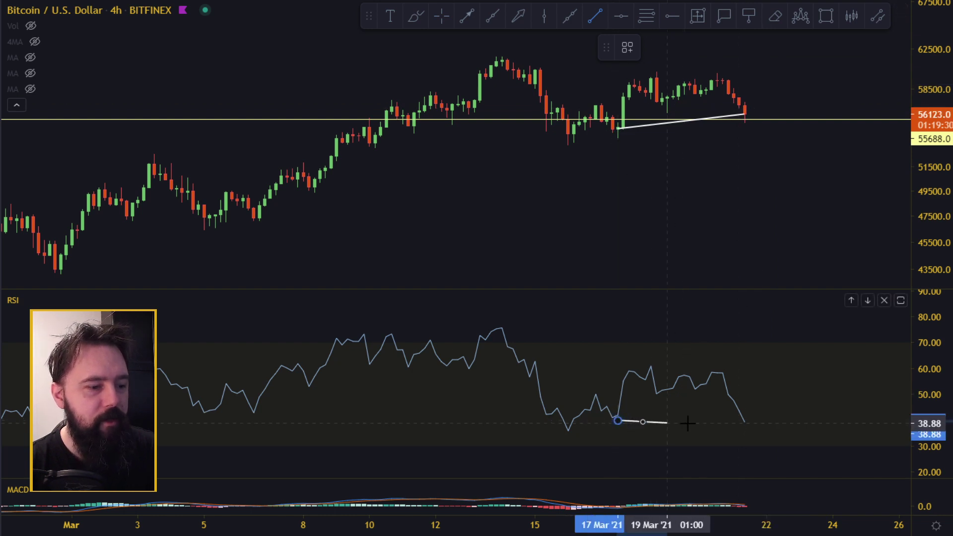
pyautogui.click(744, 423)
pyautogui.press('Escape')
pyautogui.moveTo(820, 186); pyautogui.dragTo(822, 153)
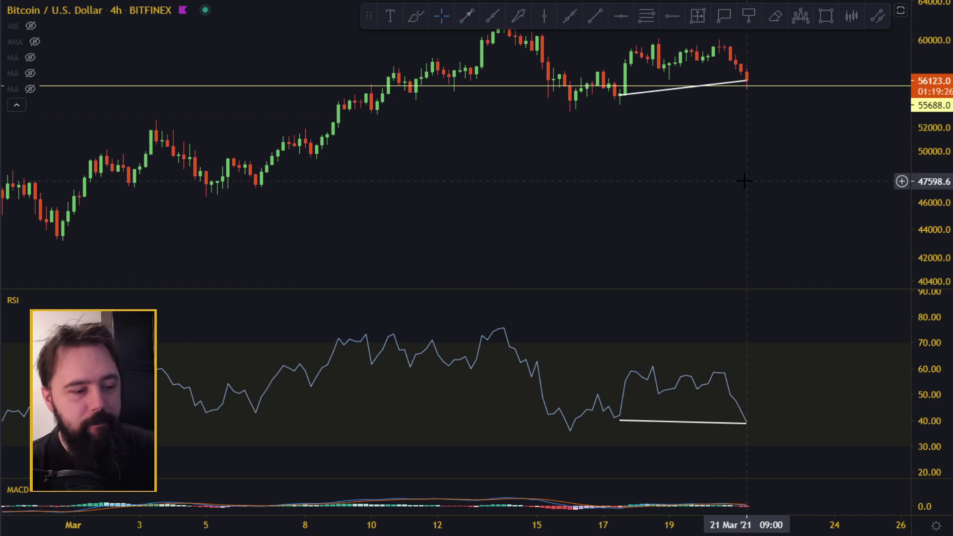
pyautogui.moveTo(618, 420); pyautogui.dragTo(614, 419)
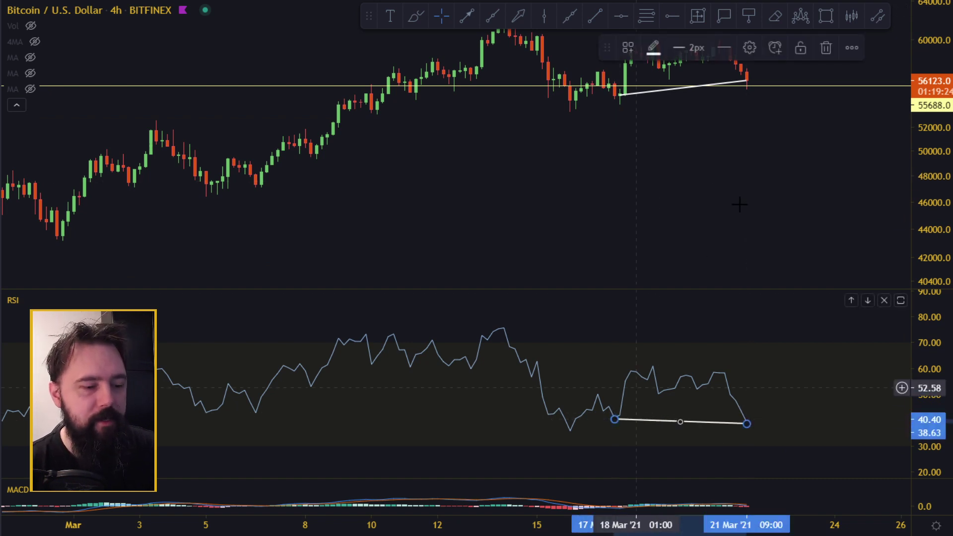
# Delete the rising price trend line and the falling RSI trend line between 17 and 21 March on the 4h chart.
pyautogui.moveTo(809, 124); pyautogui.dragTo(803, 189)
pyautogui.doubleClick(937, 201)
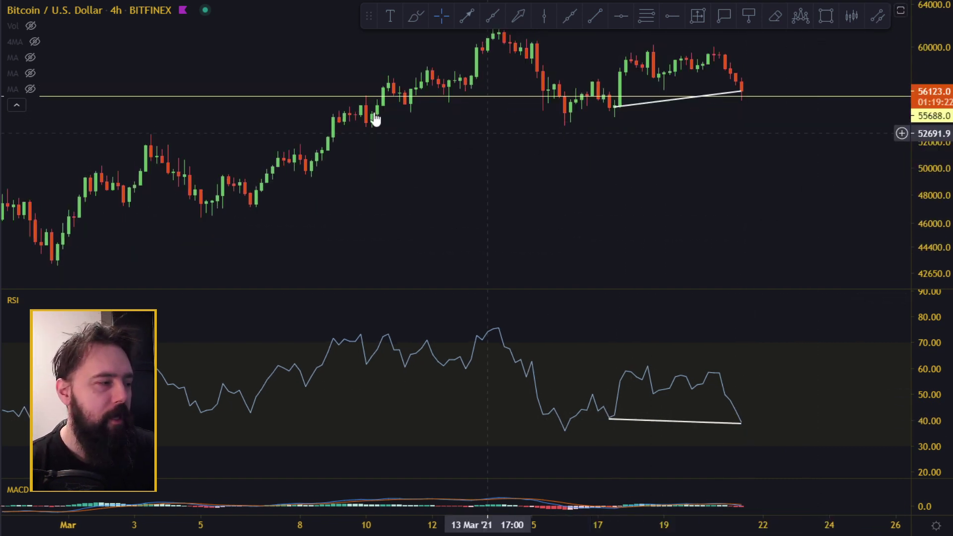
pyautogui.click(613, 105)
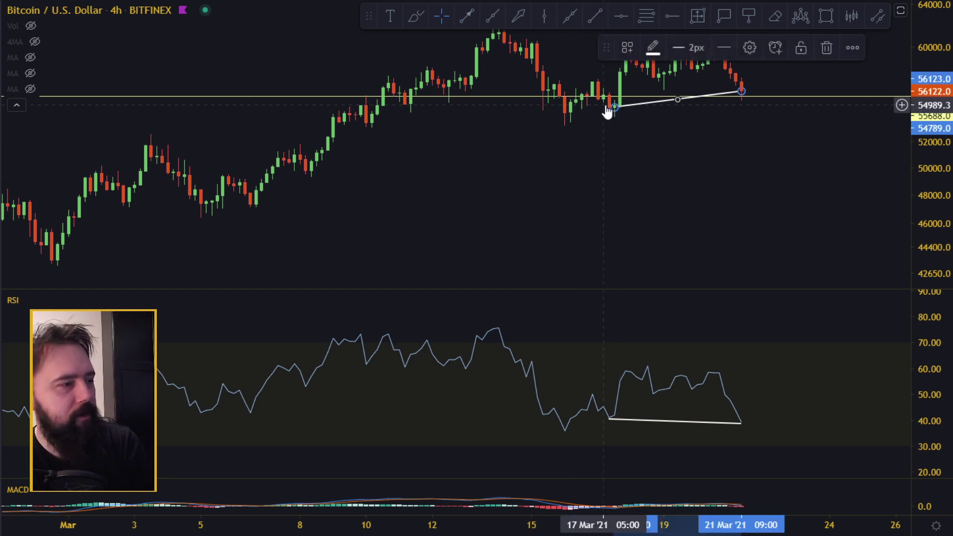
pyautogui.press('Delete')
pyautogui.click(675, 422)
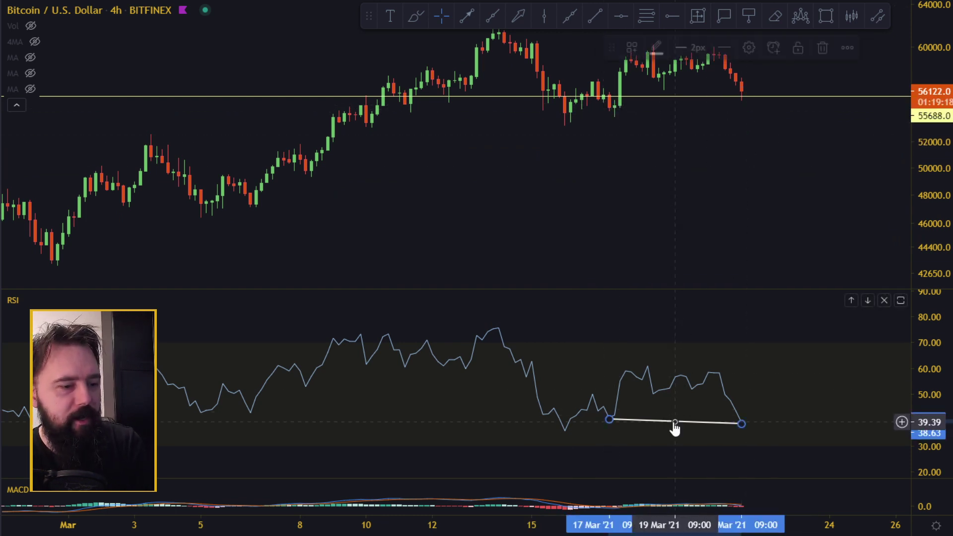
pyautogui.press('Delete')
# Enlarge the MACD pane and switch the chart to the 1D timeframe with the price scale compressed.
pyautogui.doubleClick(914, 419)
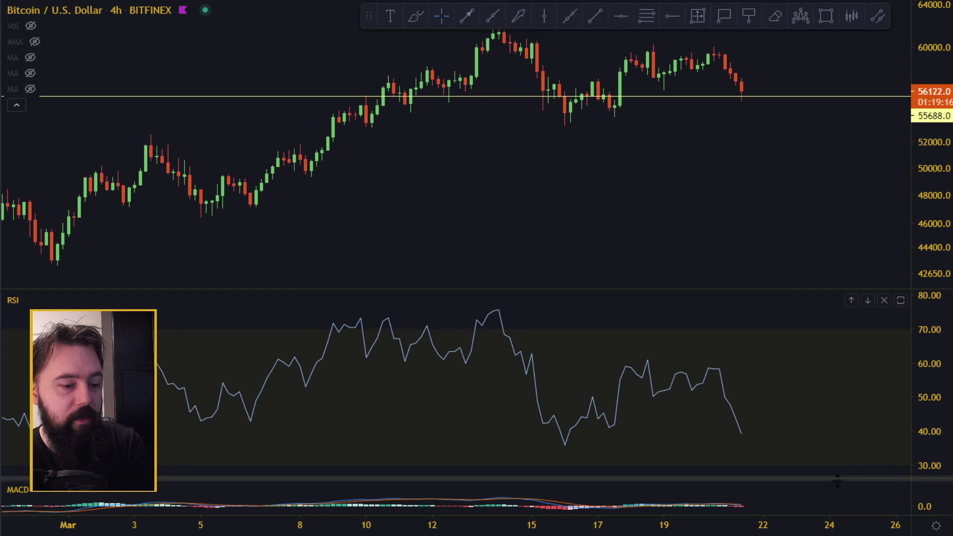
pyautogui.moveTo(837, 480); pyautogui.dragTo(838, 373)
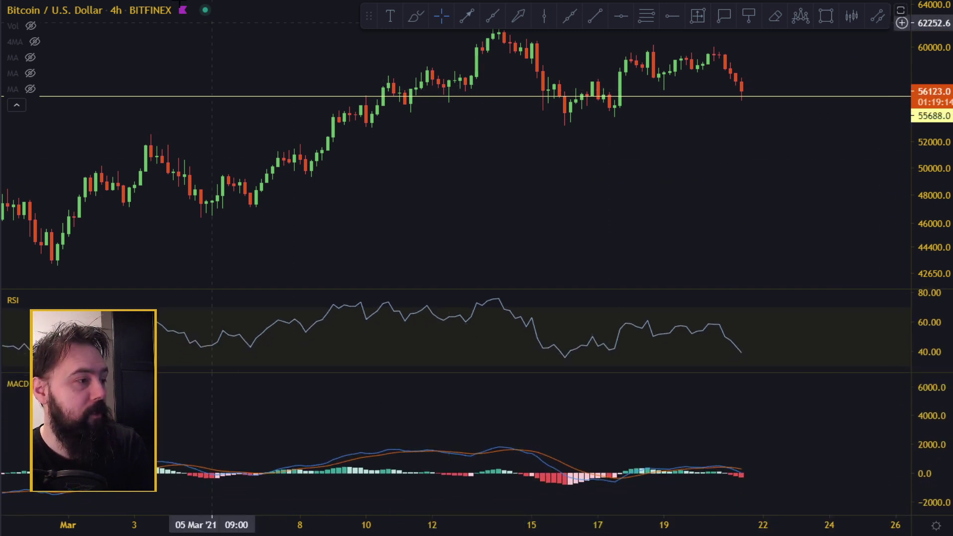
pyautogui.click(186, 3)
pyautogui.moveTo(768, 138); pyautogui.dragTo(750, 231)
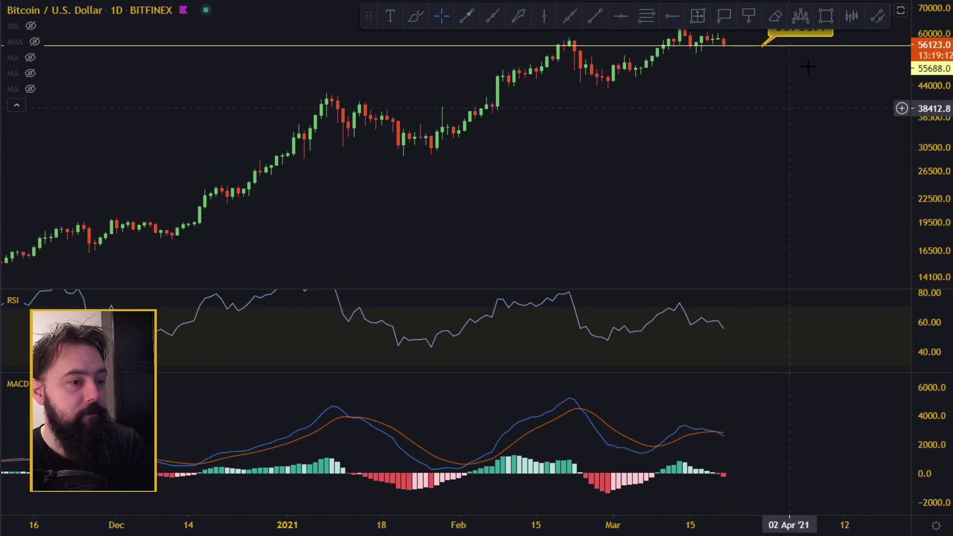
pyautogui.moveTo(916, 107); pyautogui.dragTo(914, 155)
pyautogui.moveTo(842, 148); pyautogui.dragTo(835, 201)
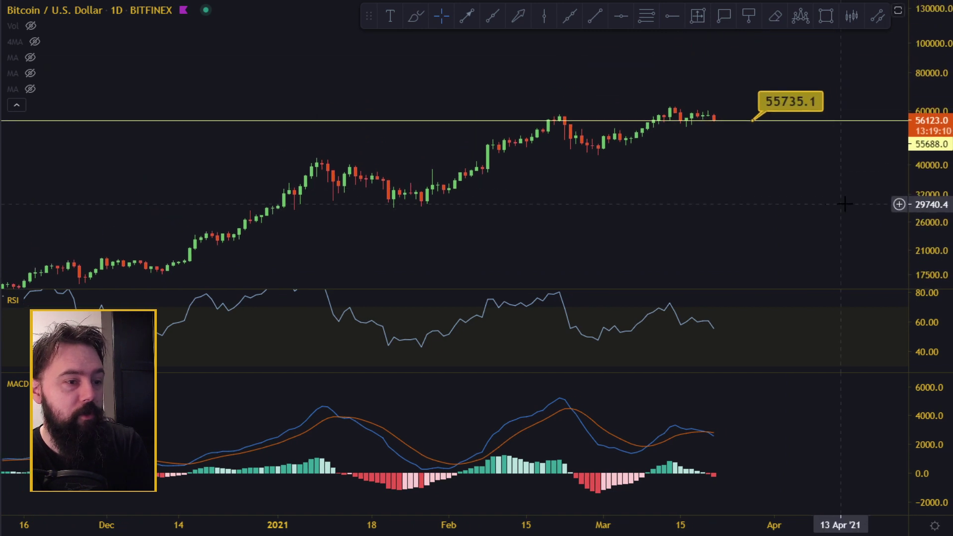
# Switch the Bitcoin chart to the 1W timeframe.
pyautogui.moveTo(6, 35)
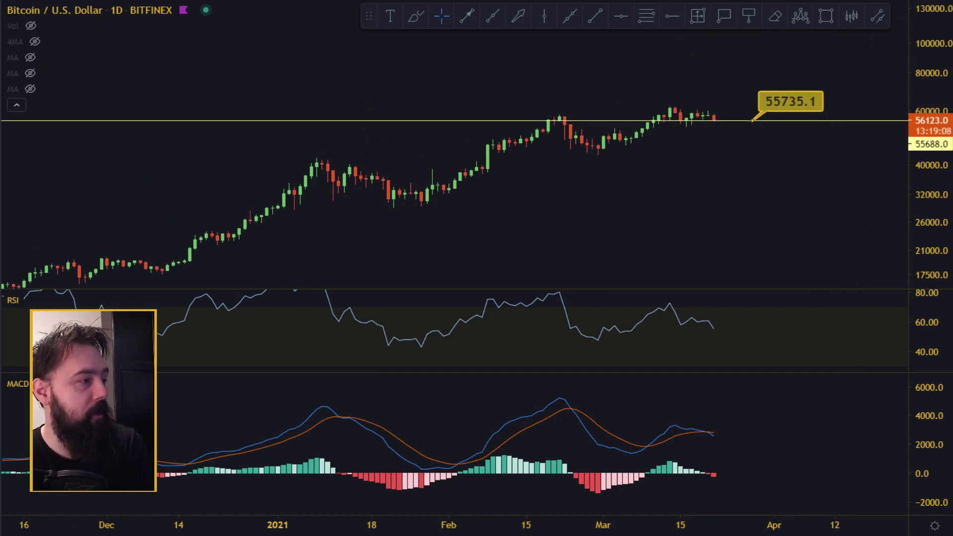
pyautogui.scroll(-2, 757, 188)
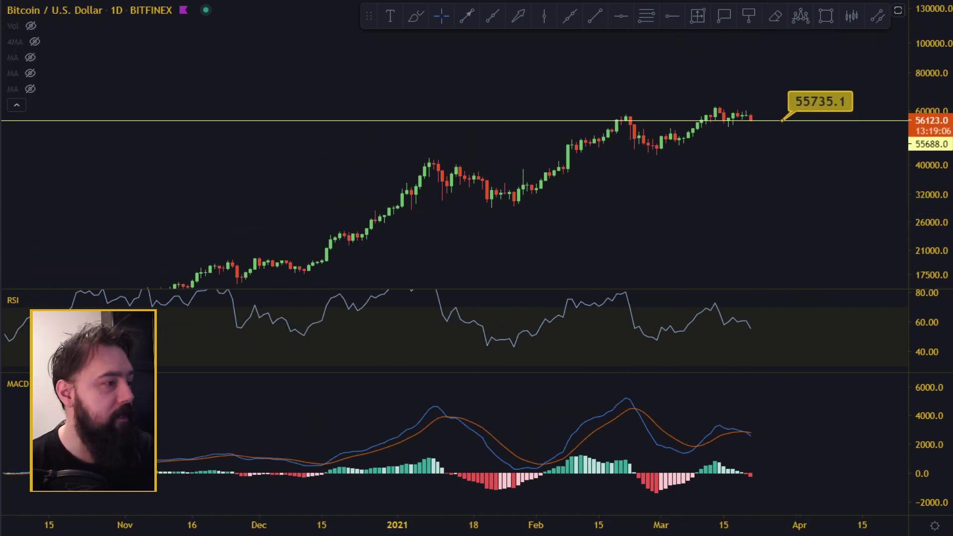
pyautogui.write('1W')
pyautogui.press('Return')
pyautogui.scroll(2, 527, 198)
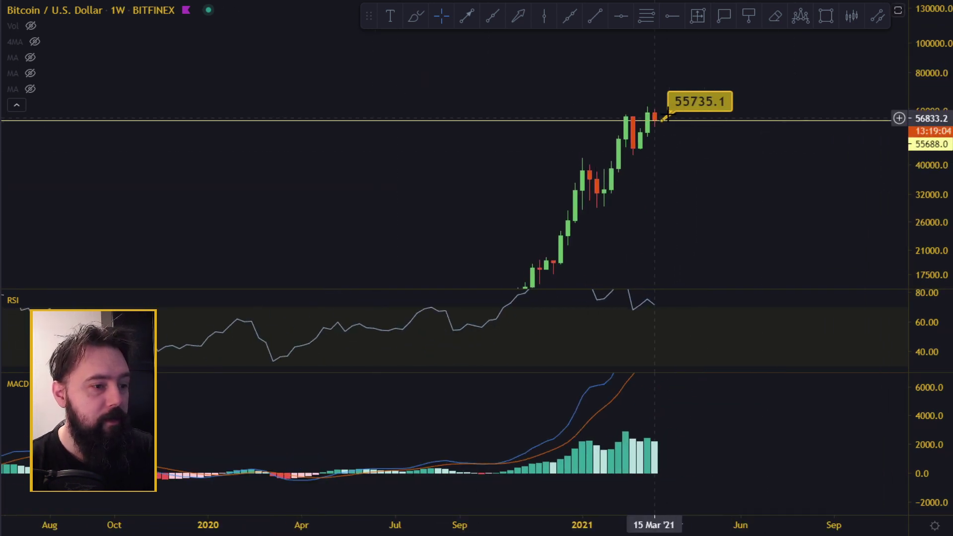
# Show the 4MA indicator and the first MA, and maximise the price pane around the latest weekly candles.
pyautogui.click(31, 58)
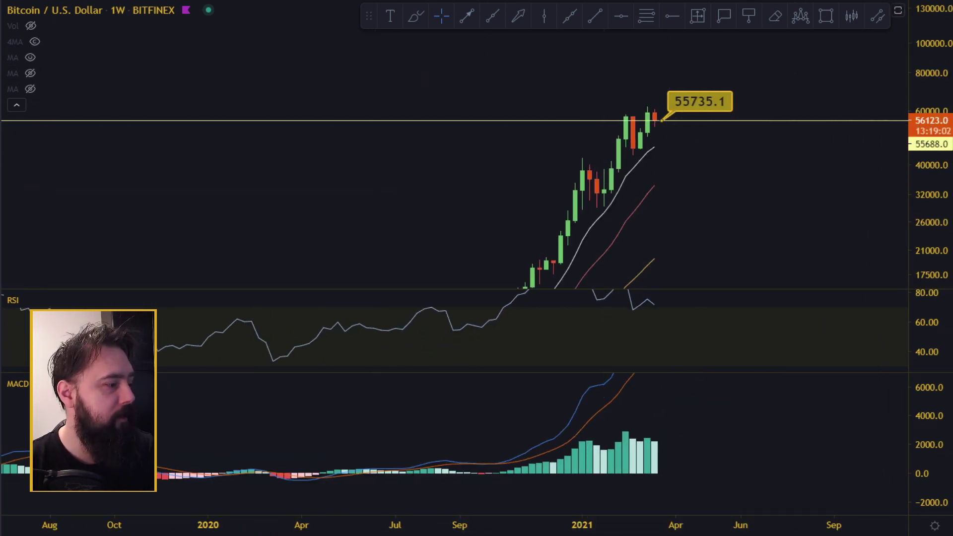
pyautogui.hotkey('ctrl', 'alt', 'h')
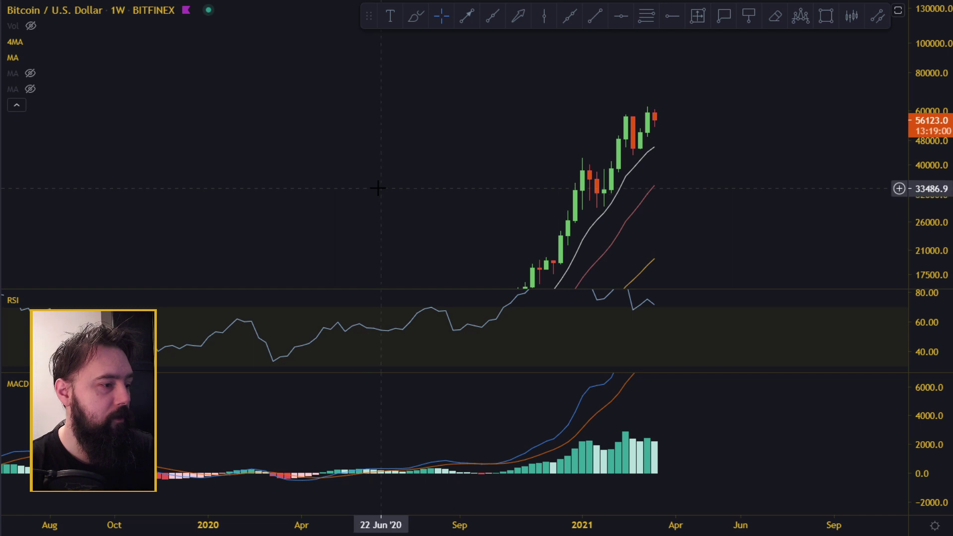
pyautogui.doubleClick(377, 189)
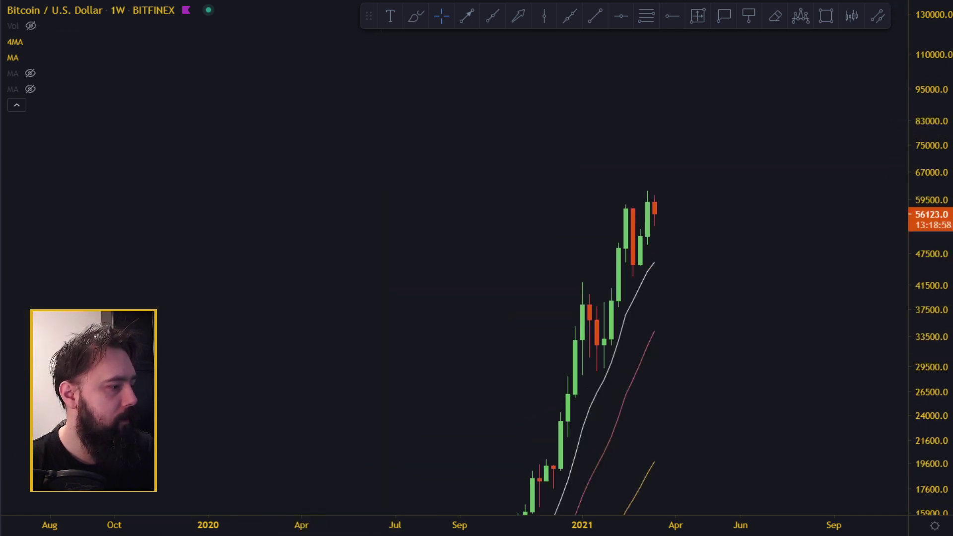
pyautogui.scroll(5, 606, 252)
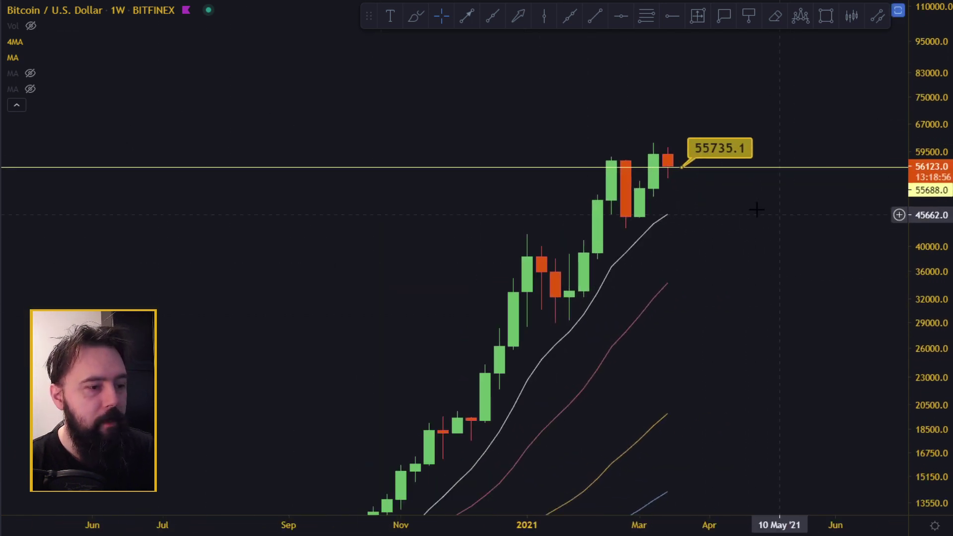
pyautogui.scroll(4, 729, 159)
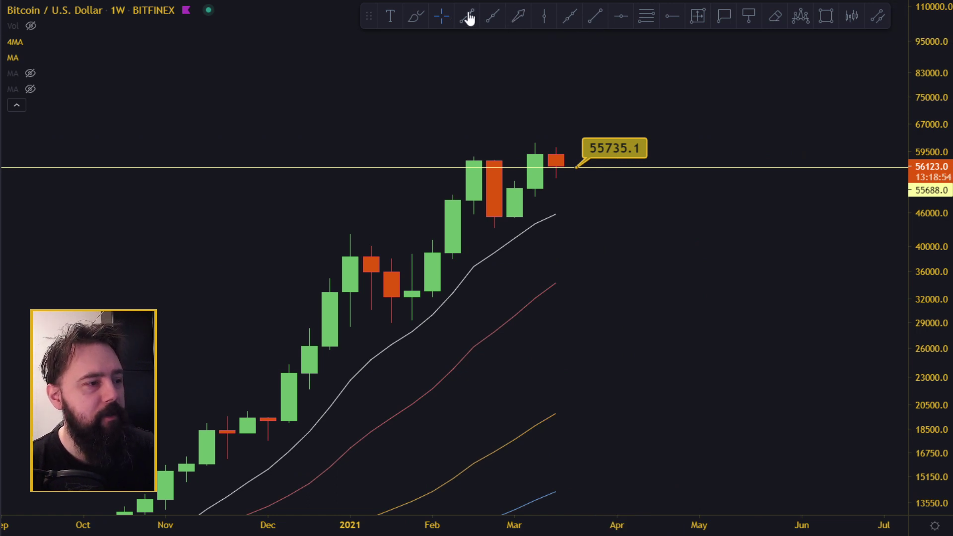
# Brush an ellipse around the February–March weekly highs and arrows from the current candle down towards the white and red moving averages.
pyautogui.moveTo(554, 145)
pyautogui.mouseDown()
pyautogui.moveTo(474, 134)
pyautogui.moveTo(538, 173)
pyautogui.moveTo(515, 136)
pyautogui.mouseUp()
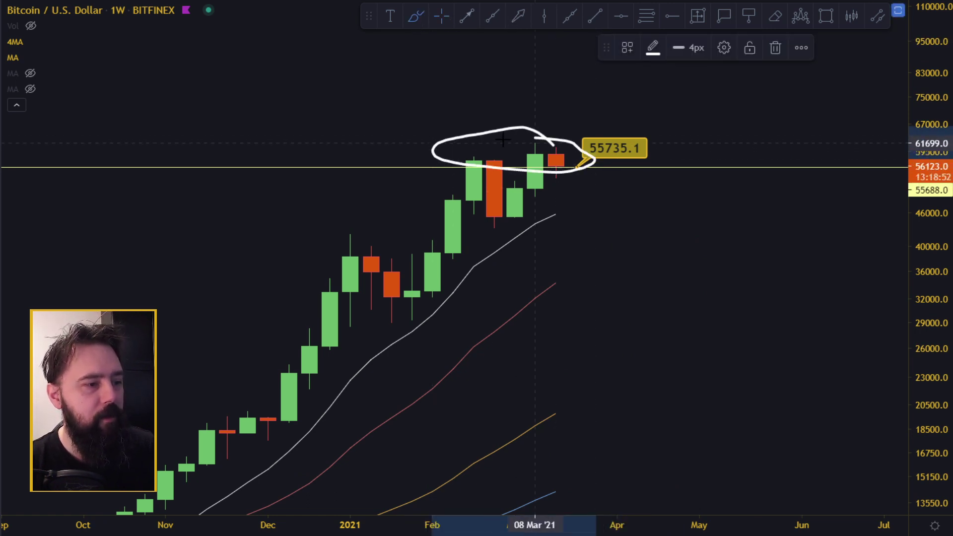
pyautogui.moveTo(552, 167)
pyautogui.mouseDown()
pyautogui.moveTo(555, 209)
pyautogui.moveTo(539, 201)
pyautogui.moveTo(576, 202)
pyautogui.moveTo(576, 282)
pyautogui.moveTo(597, 268)
pyautogui.mouseUp()
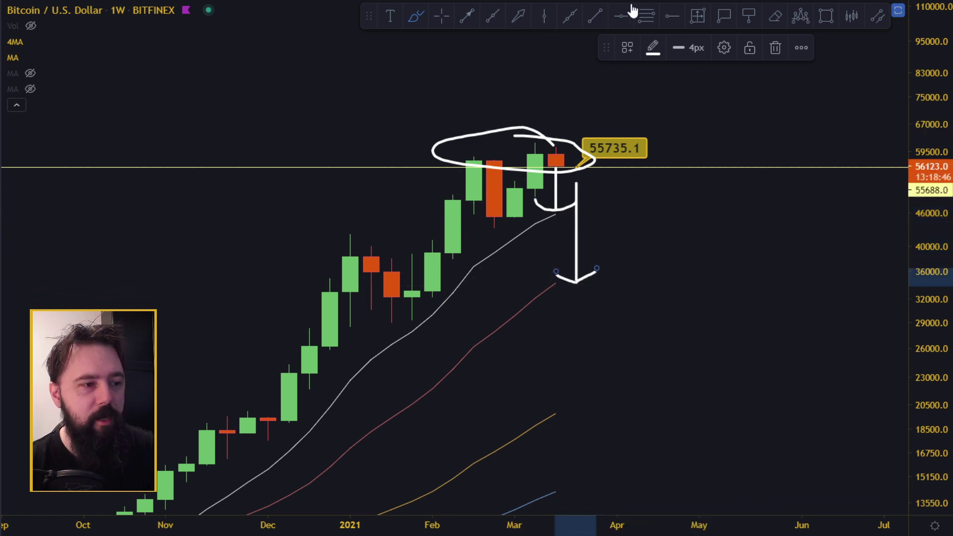
# Measure the price drop from the 55688.0 line down to the red moving average.
pyautogui.click(696, 19)
pyautogui.click(657, 169)
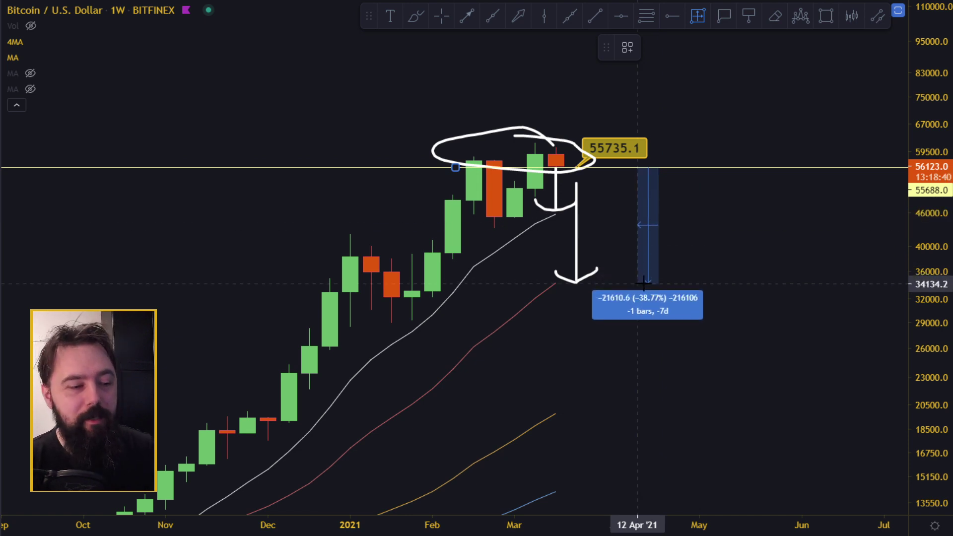
pyautogui.press('Escape')
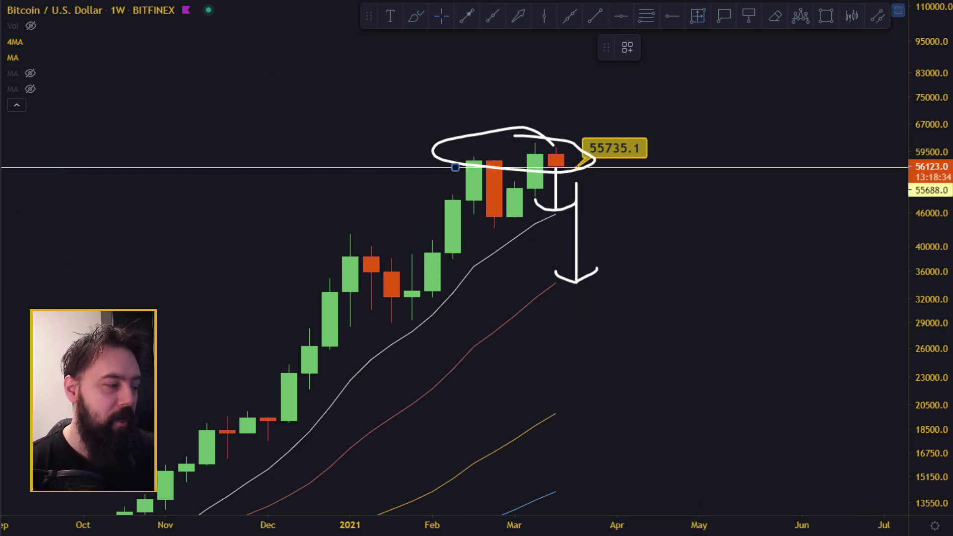
# Hide all drawings on the weekly chart.
pyautogui.hotkey('ctrl', 'alt', 'h')
pyautogui.scroll(-3, 881, 204)
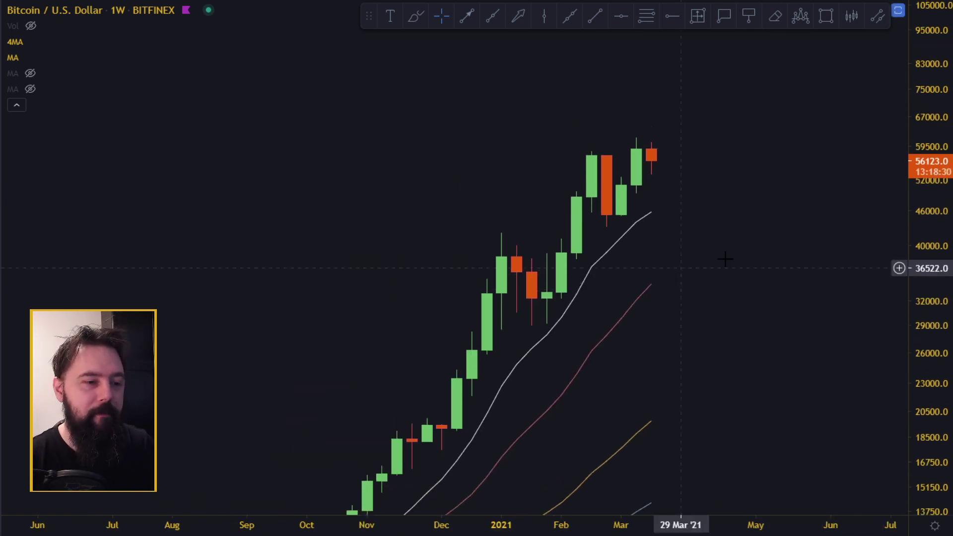
pyautogui.scroll(1, 695, 170)
pyautogui.scroll(-1, 521, 147)
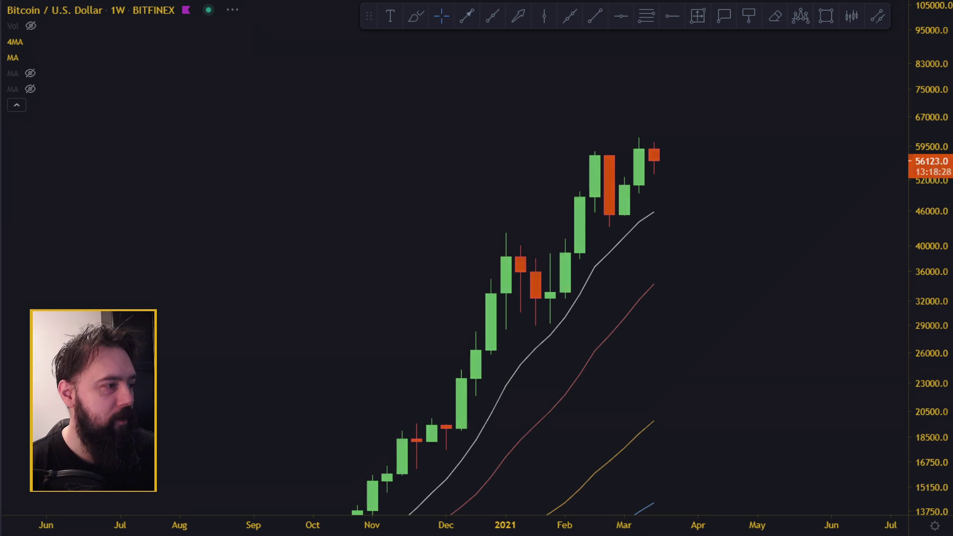
# Switch the chart back to the 1D timeframe and frame the candles from December to March with their moving averages.
pyautogui.write('1D')
pyautogui.press('Return')
pyautogui.scroll(-3, 822, 117)
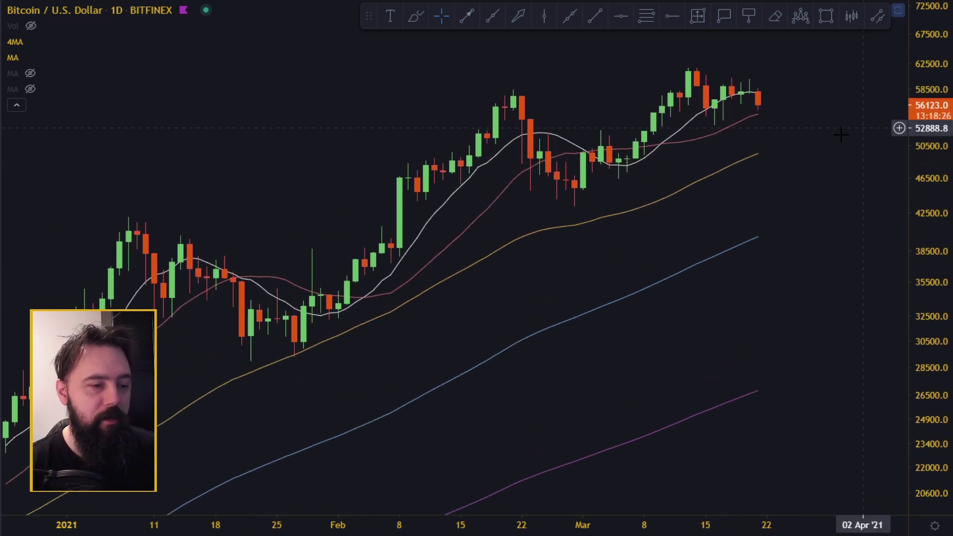
pyautogui.scroll(-2, 841, 133)
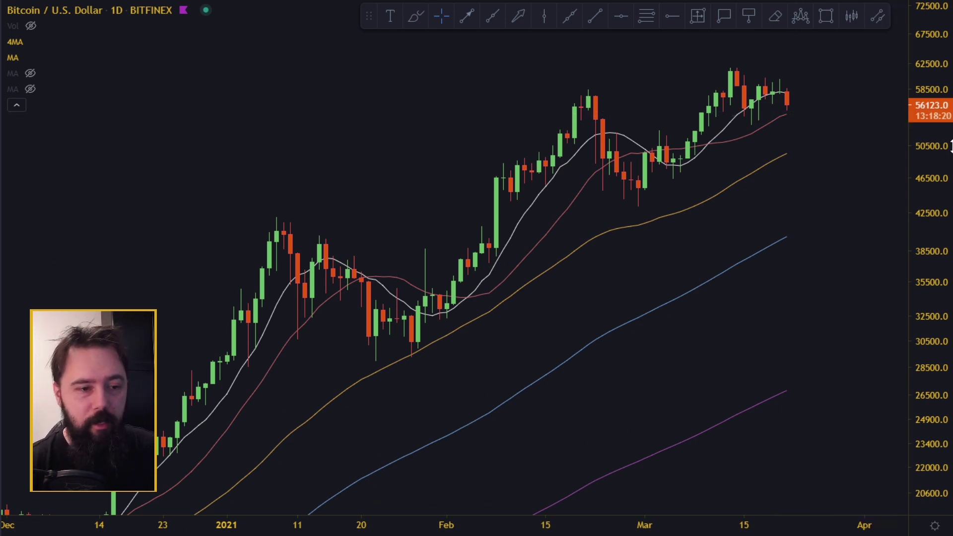
# Switch from the BITFINEX chart to the daily Bitcoin CME Futures chart and hide all of its drawings.
pyautogui.moveTo(938, 140); pyautogui.dragTo(937, 188)
pyautogui.moveTo(829, 153); pyautogui.dragTo(738, 166)
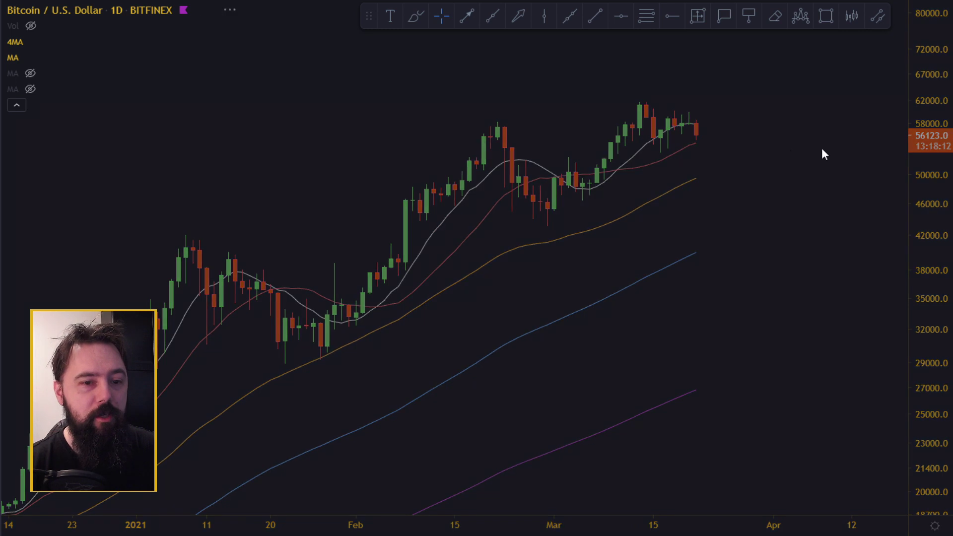
pyautogui.moveTo(762, 145); pyautogui.dragTo(761, 249)
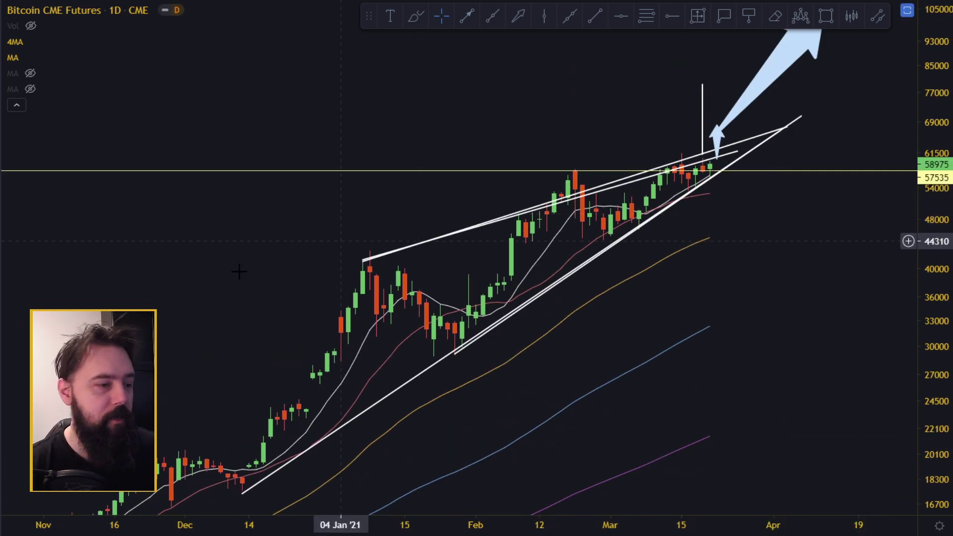
pyautogui.hotkey('ctrl', 'alt', 'h')
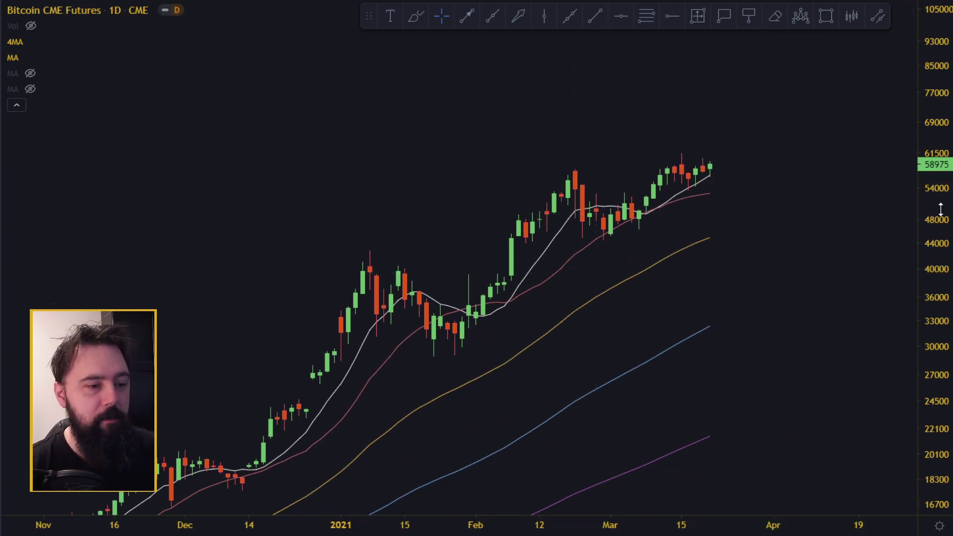
# Place a horizontal line at 58990 by the last candle on the CME daily chart and return to the BITFINEX daily chart.
pyautogui.moveTo(938, 209); pyautogui.dragTo(844, 110)
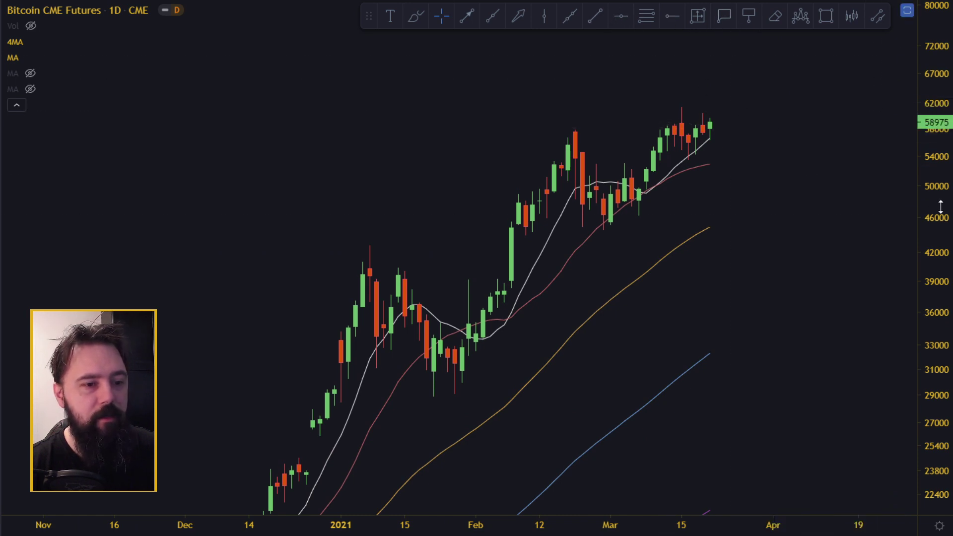
pyautogui.click(752, 121)
pyautogui.hscroll(3, 820, 134)
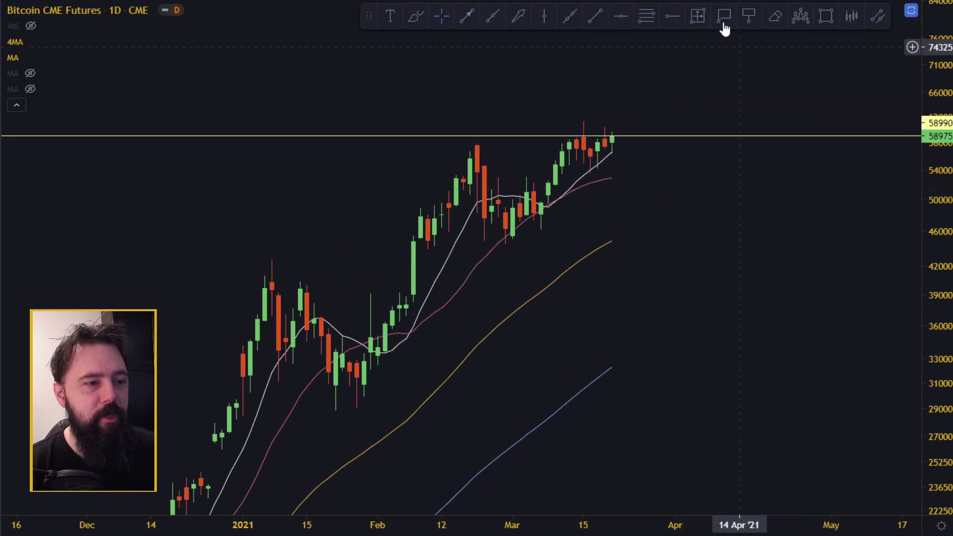
pyautogui.click(684, 135)
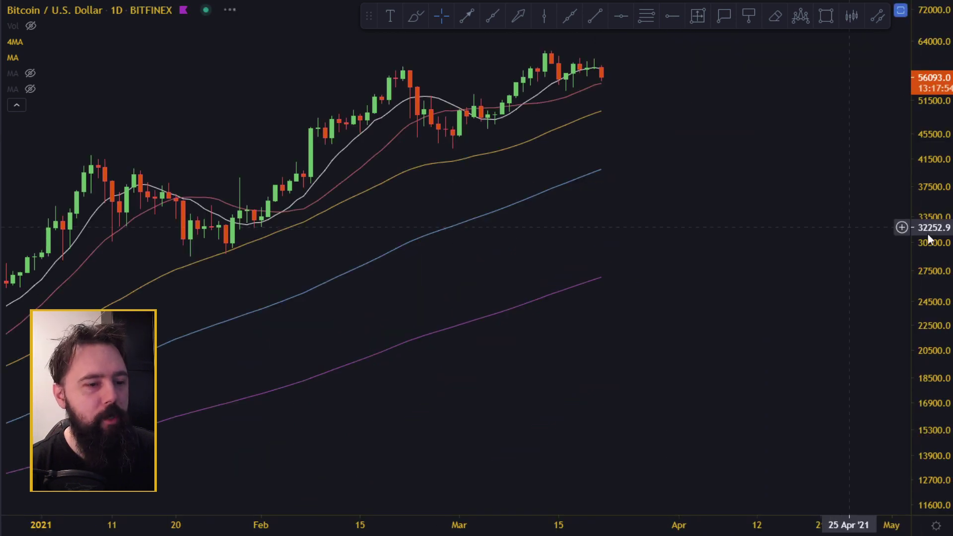
# Draw horizontal lines on the BITFINEX daily chart at 55871.3, near the current price, and at 58944.8 above it.
pyautogui.scroll(-2, 732, 139)
pyautogui.moveTo(918, 284); pyautogui.dragTo(918, 318)
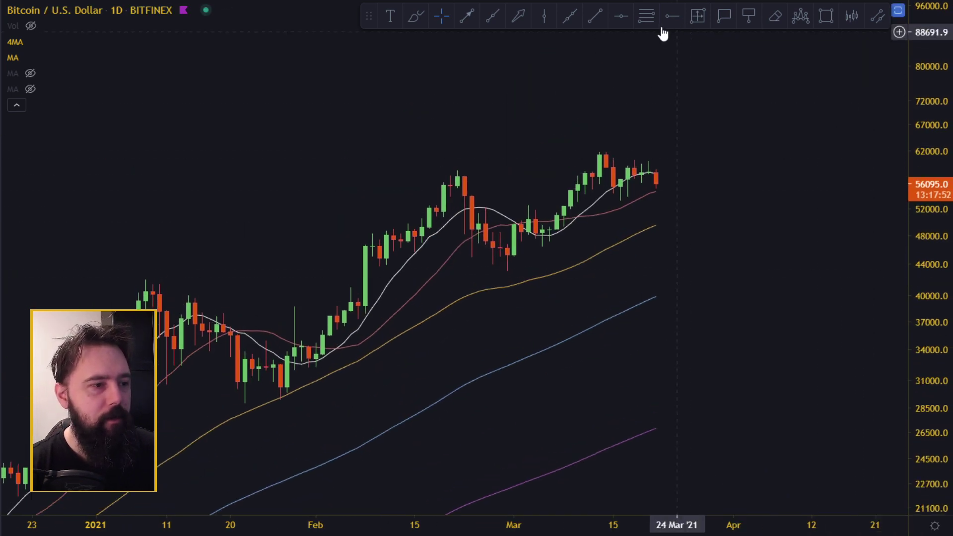
pyautogui.click(621, 17)
pyautogui.click(695, 185)
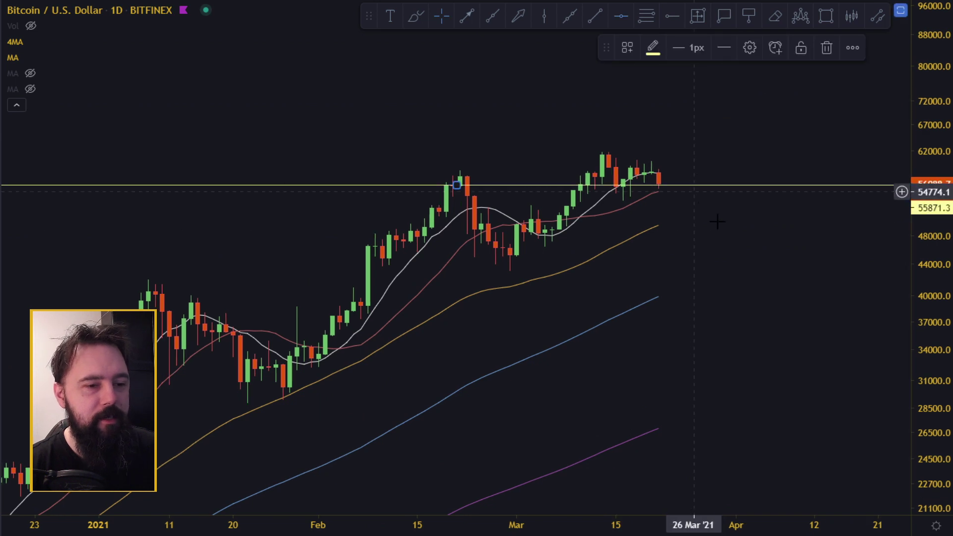
pyautogui.hotkey('alt', 'h')
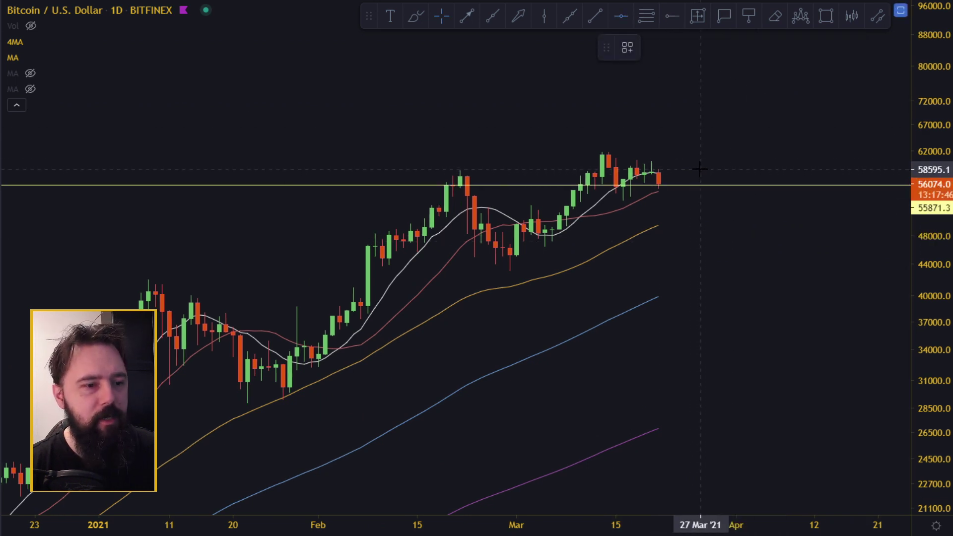
pyautogui.click(700, 170)
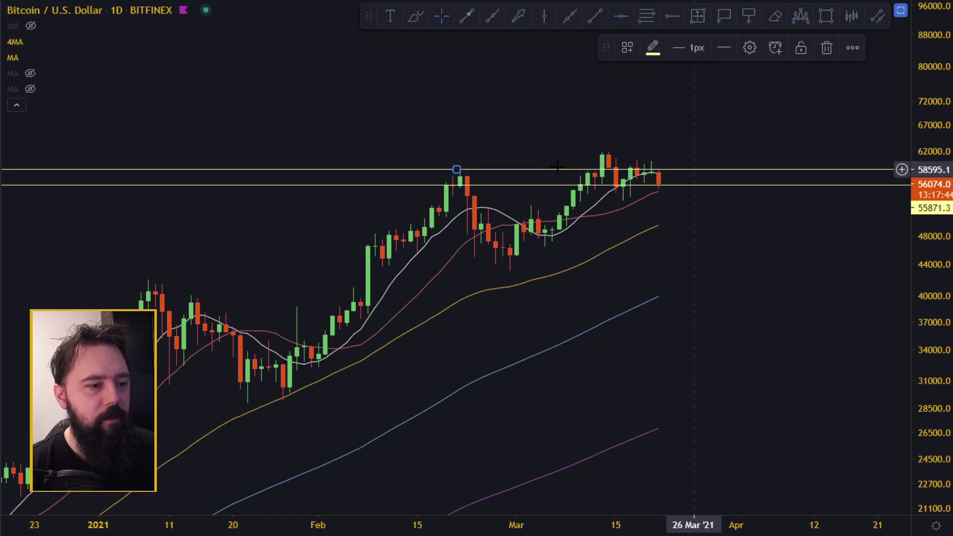
pyautogui.moveTo(457, 170); pyautogui.dragTo(503, 169)
# Brush a circle between the two horizontal lines and a rising arrow crossing both beside the last candle, and hide all drawings.
pyautogui.moveTo(920, 263); pyautogui.dragTo(921, 35)
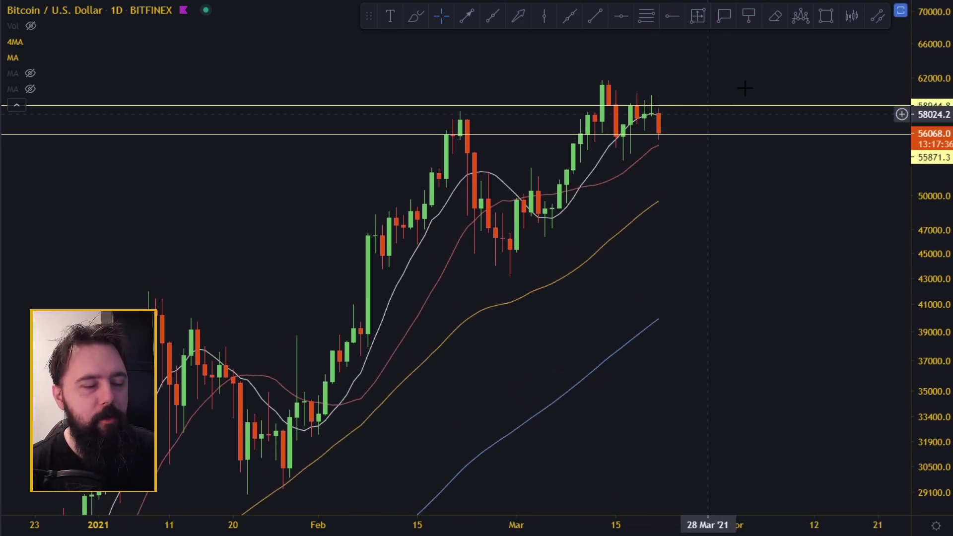
pyautogui.click(416, 21)
pyautogui.moveTo(680, 105)
pyautogui.mouseDown()
pyautogui.moveTo(700, 124)
pyautogui.moveTo(691, 102)
pyautogui.mouseUp()
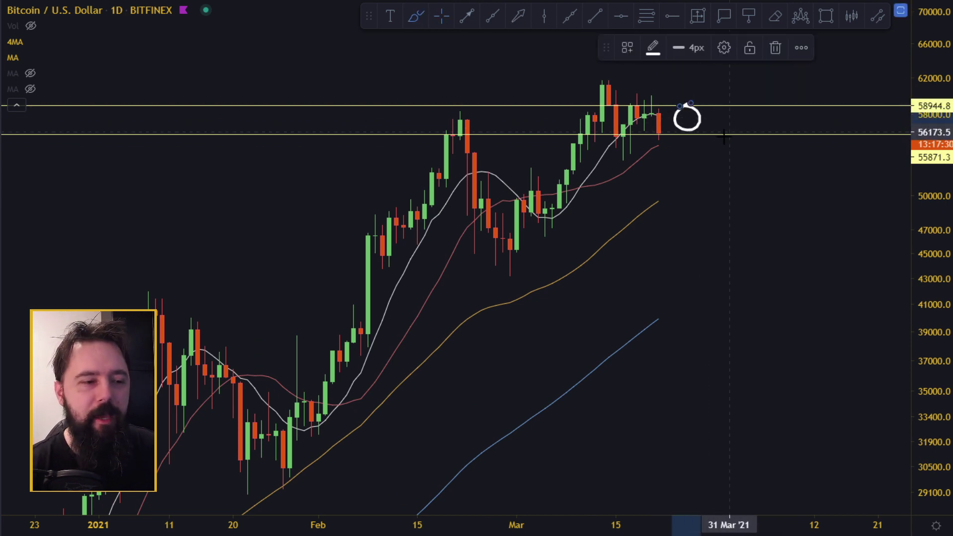
pyautogui.moveTo(709, 145)
pyautogui.mouseDown()
pyautogui.moveTo(730, 103)
pyautogui.moveTo(744, 117)
pyautogui.mouseUp()
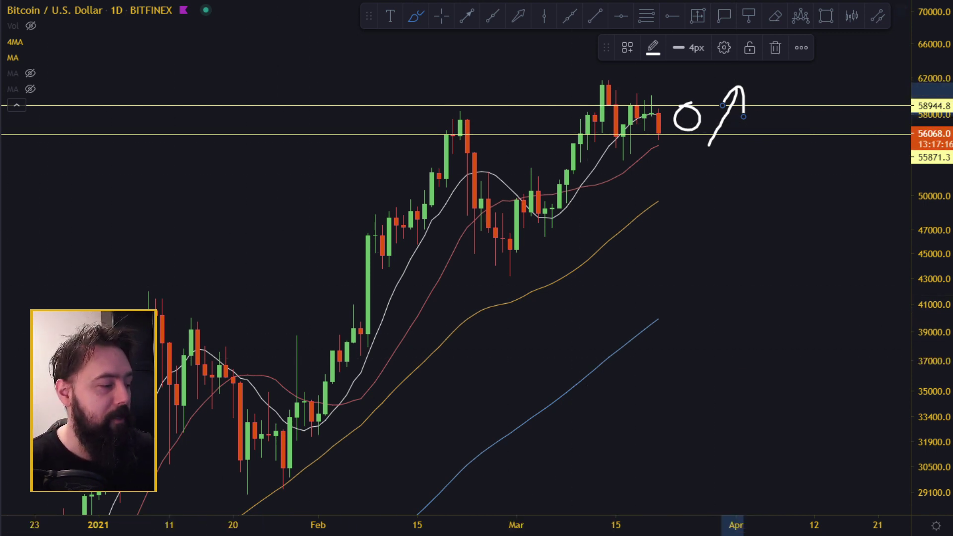
pyautogui.hotkey('ctrl', 'alt', 'h')
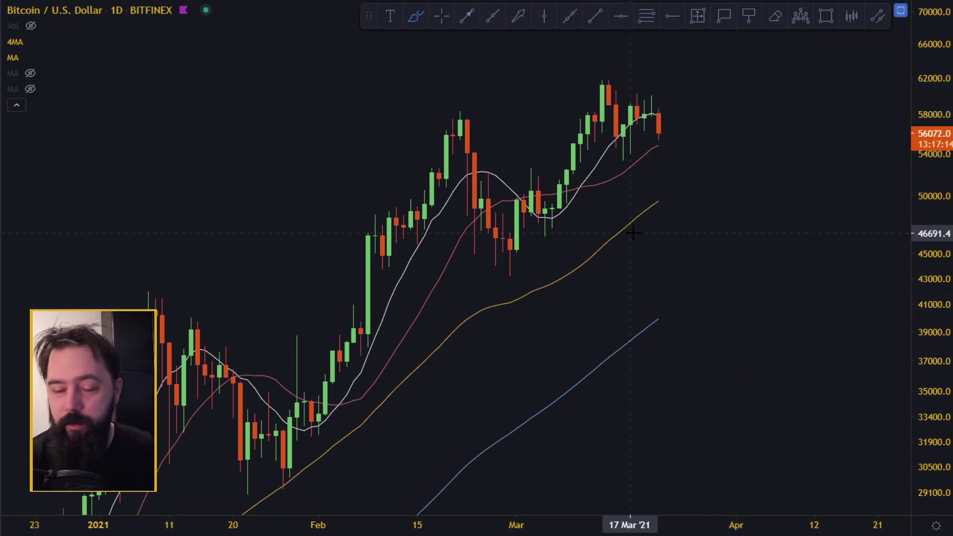